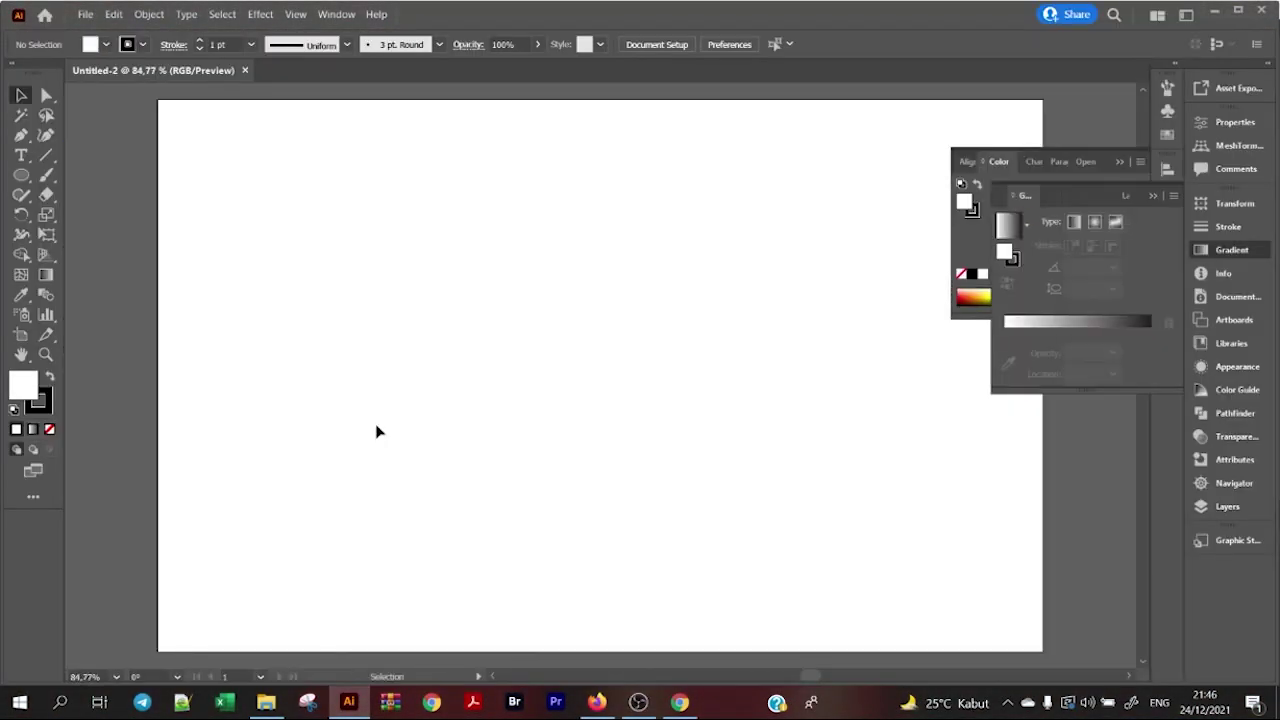
# Step: Draw a rectangle covering the whole artboard
pyautogui.scroll(-1, 454, 478)
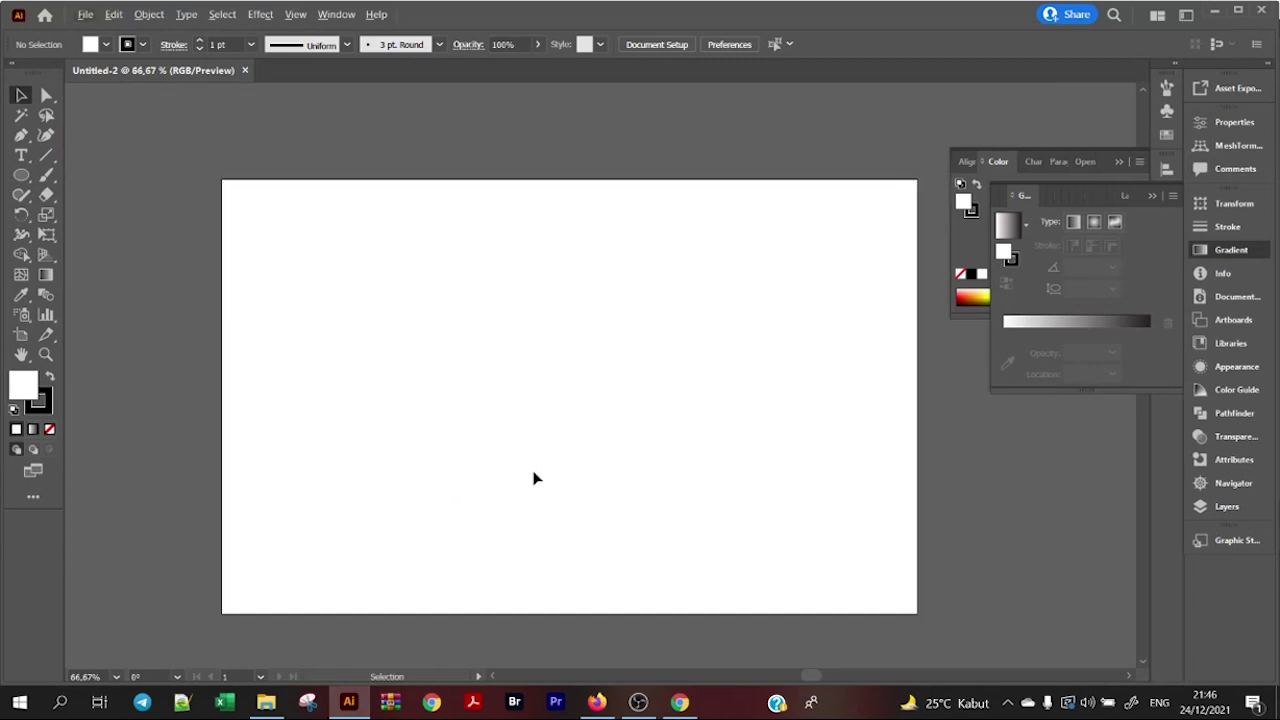
pyautogui.click(21, 174)
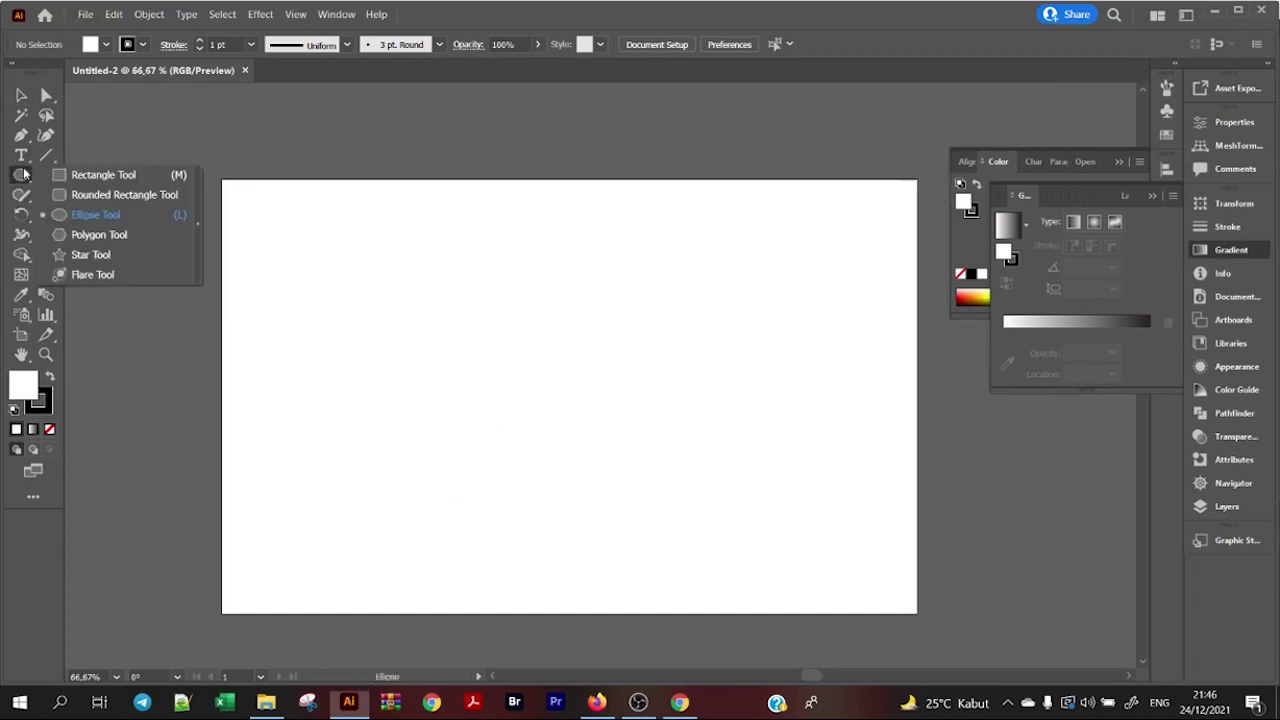
pyautogui.click(72, 176)
pyautogui.moveTo(222, 180)
pyautogui.mouseDown()
pyautogui.moveTo(810, 567)
pyautogui.moveTo(916, 612)
pyautogui.mouseUp()
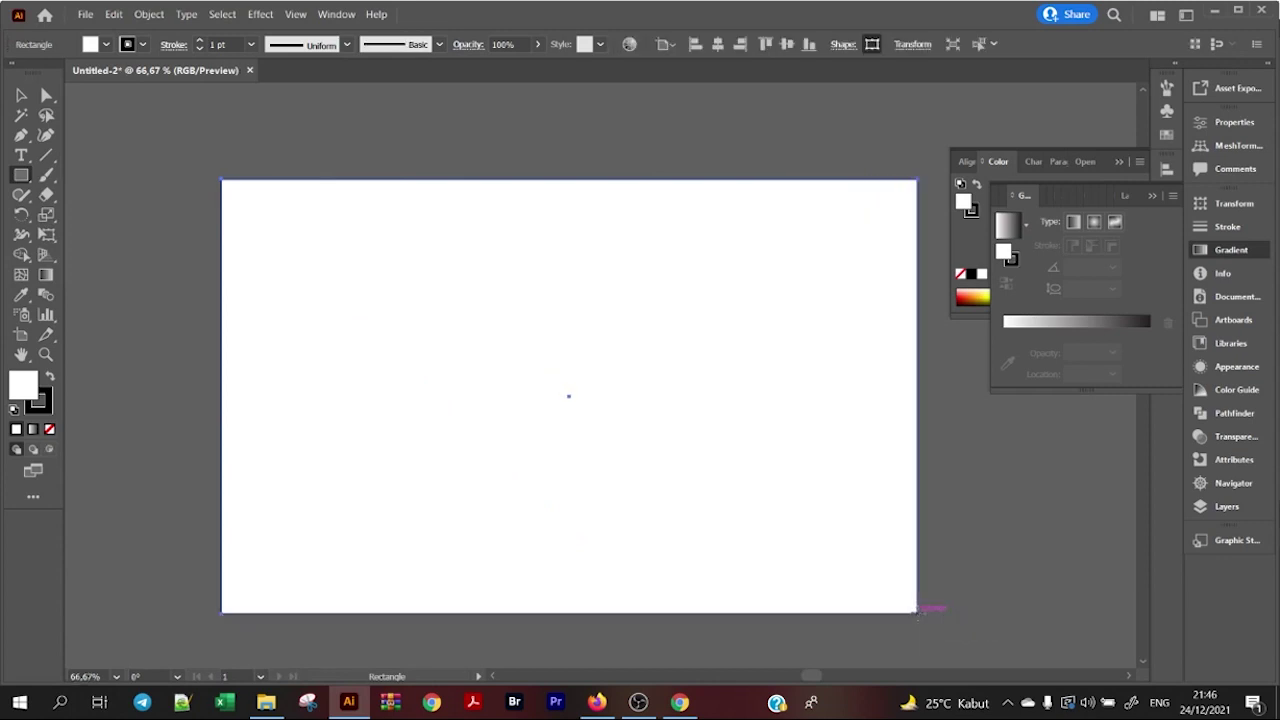
# Step: Remove the rectangle's stroke and fill it with pink ffa4a9
pyautogui.click(38, 400)
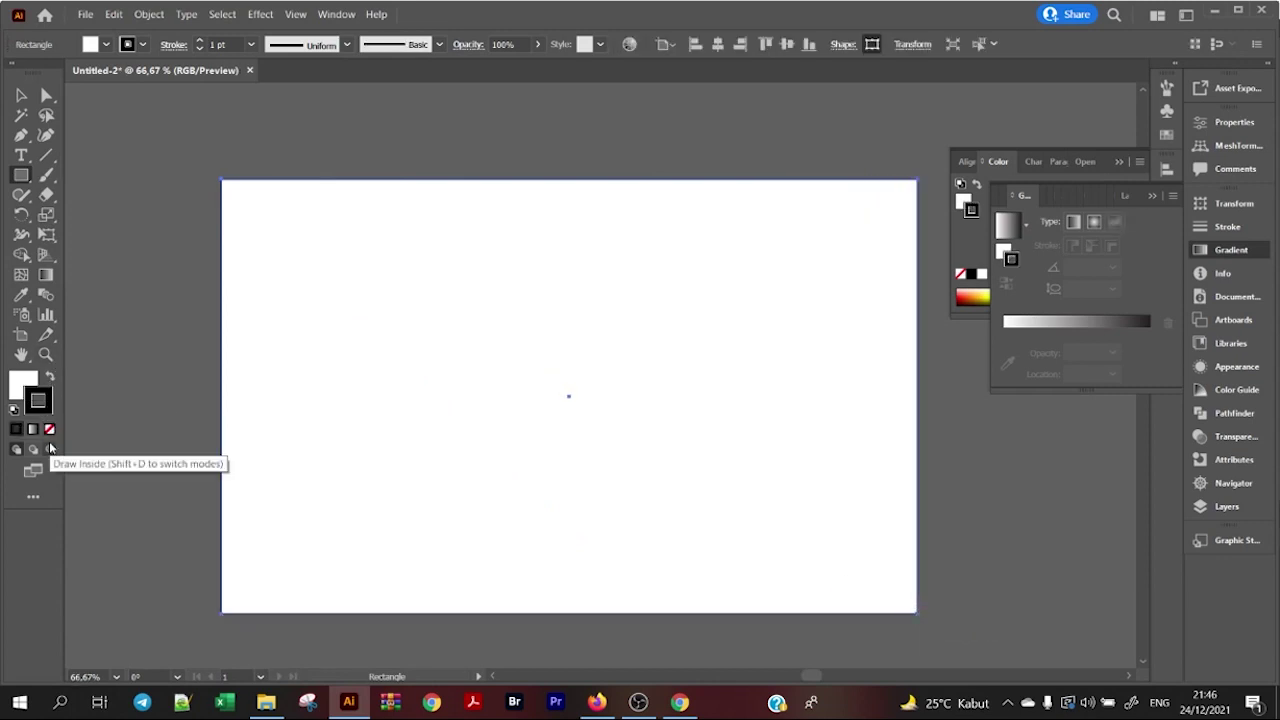
pyautogui.click(49, 428)
pyautogui.doubleClick(20, 382)
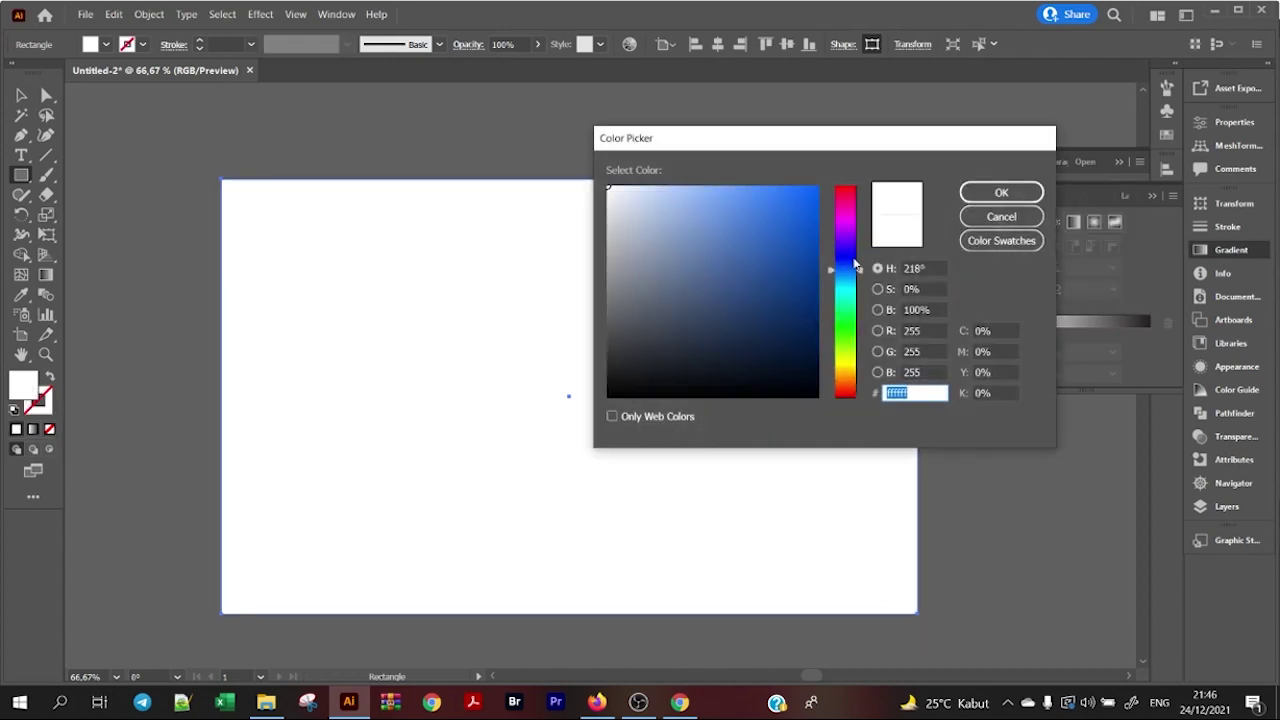
pyautogui.moveTo(855, 265); pyautogui.dragTo(848, 188)
pyautogui.moveTo(690, 205)
pyautogui.mouseDown()
pyautogui.moveTo(666, 200)
pyautogui.moveTo(682, 176)
pyautogui.mouseUp()
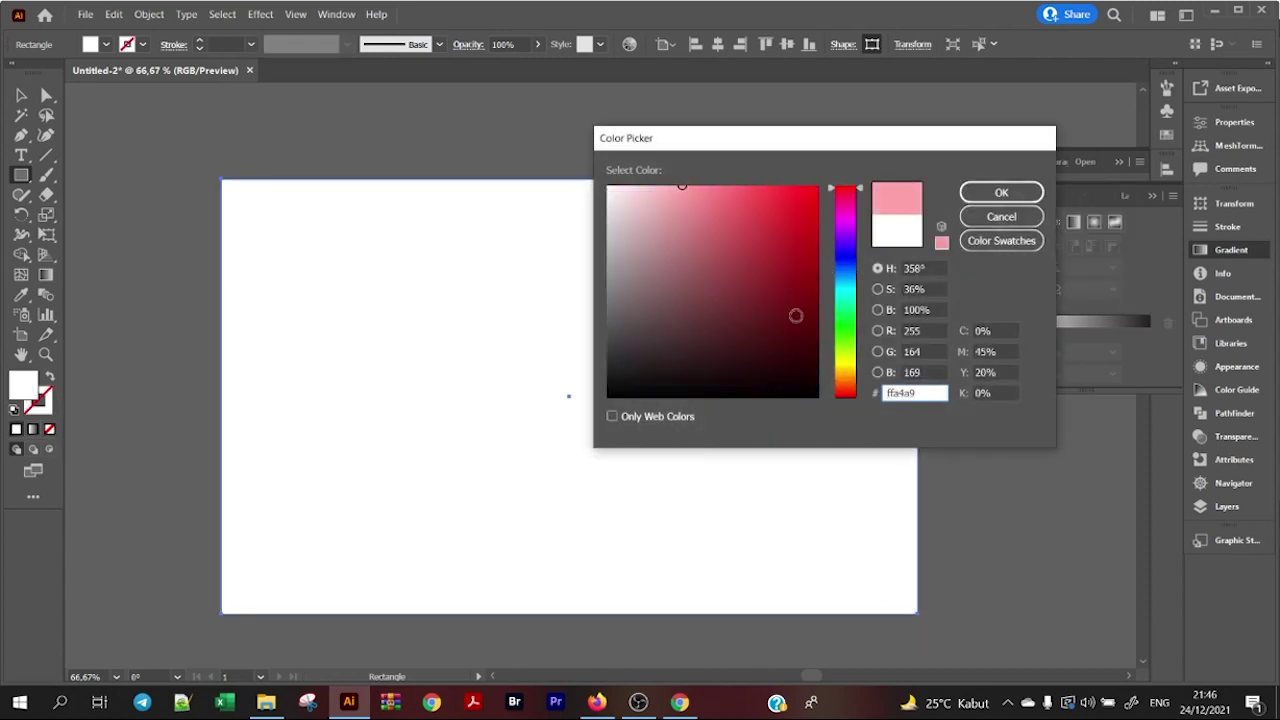
pyautogui.click(1001, 192)
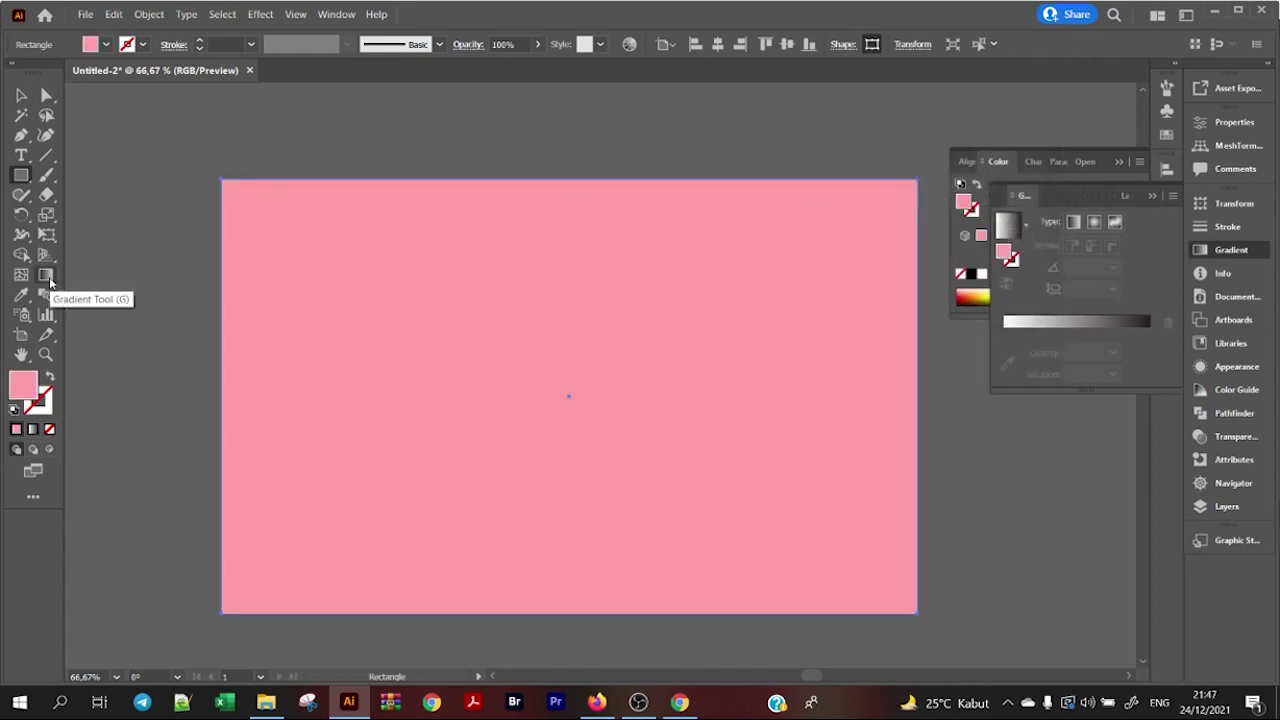
# Step: Turn the rectangle into a gradient mesh with points at lower left and right
pyautogui.click(24, 278)
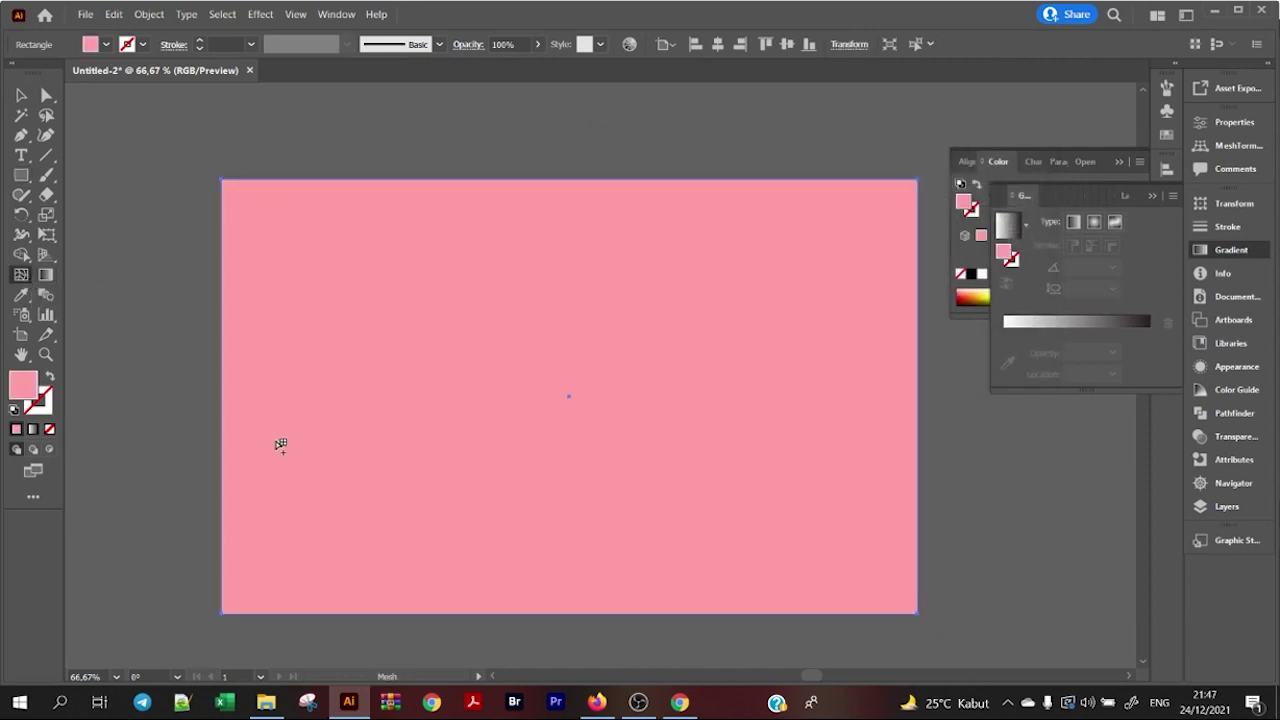
pyautogui.click(276, 440)
pyautogui.click(845, 440)
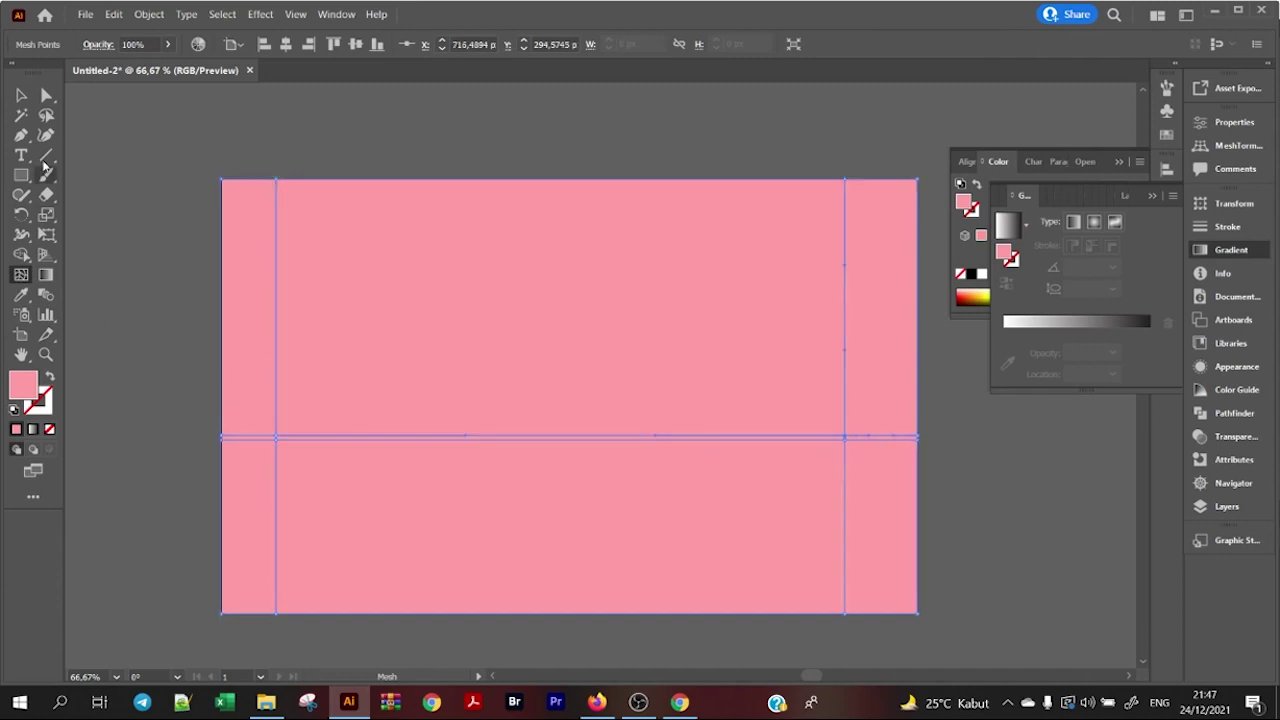
# Step: Deepen the mesh's upper area to salmon pink via the Recolor Artwork wheel
pyautogui.click(45, 95)
pyautogui.click(276, 438)
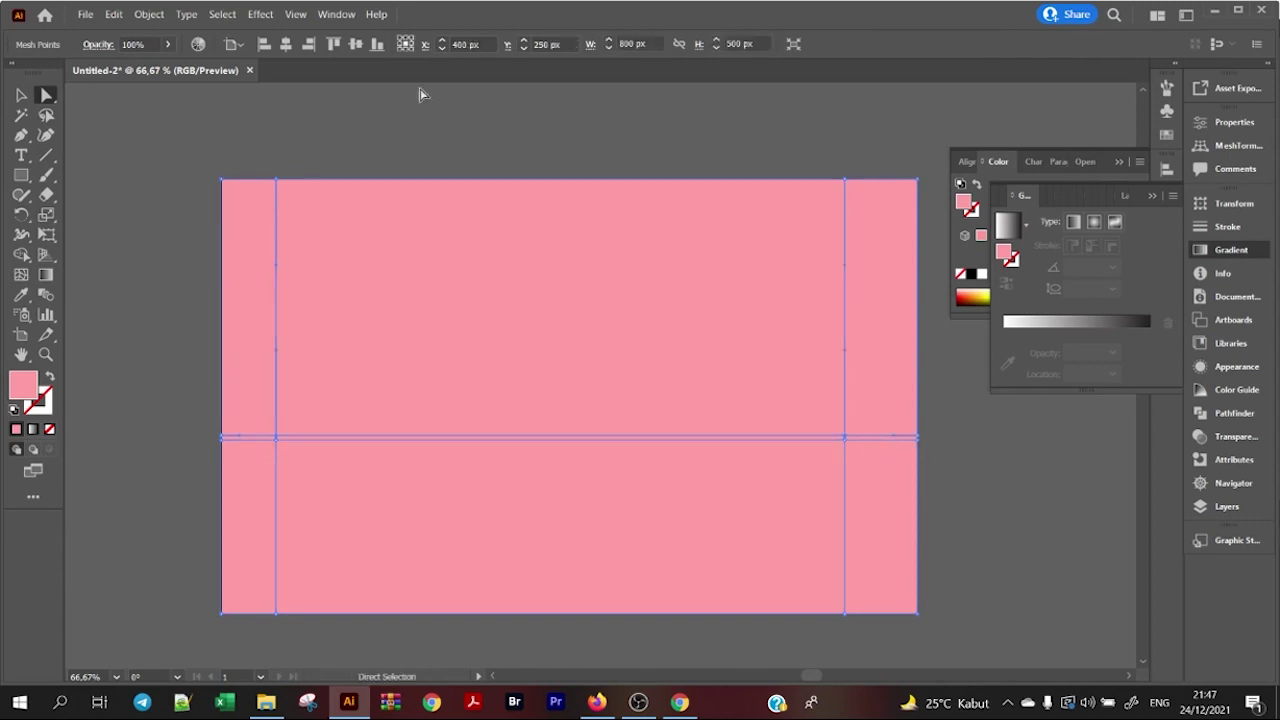
pyautogui.click(198, 44)
pyautogui.moveTo(634, 376); pyautogui.dragTo(643, 370)
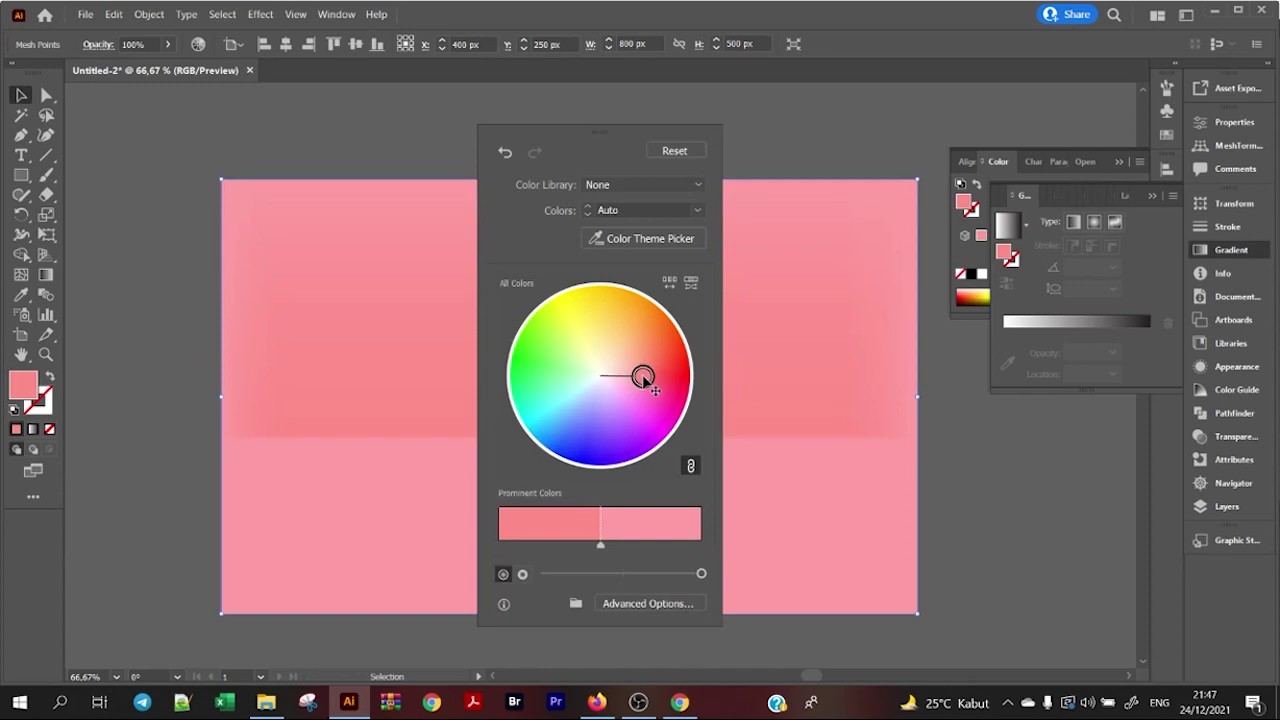
pyautogui.moveTo(641, 369); pyautogui.dragTo(644, 376)
pyautogui.click(113, 170)
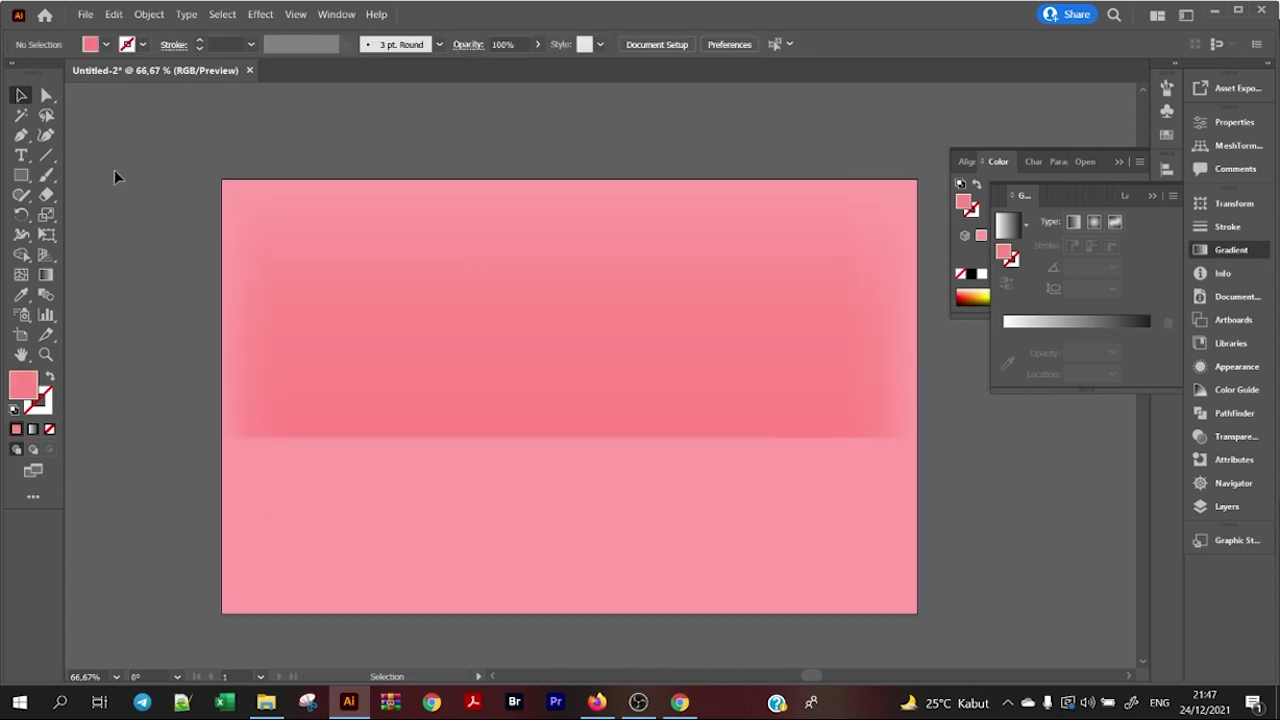
# Step: Lighten the backdrop's bottom mesh points via the Recolor Artwork wheel
pyautogui.click(700, 527)
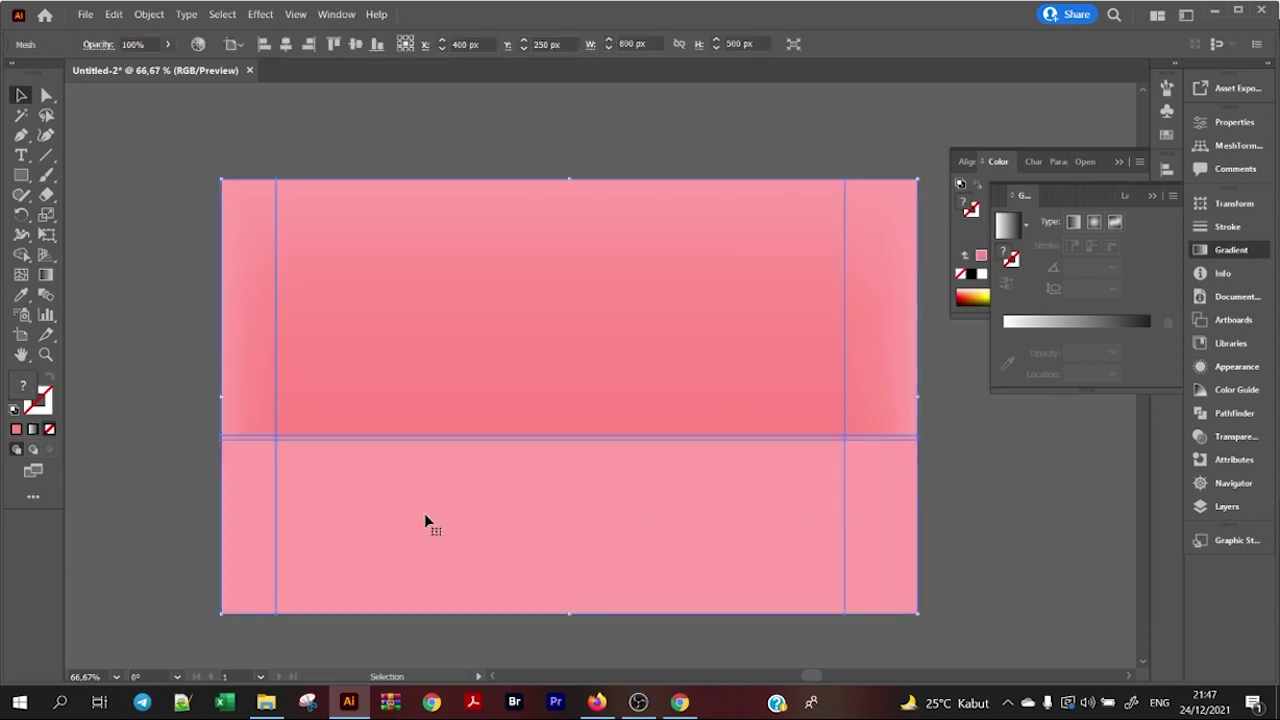
pyautogui.scroll(-1, 410, 515)
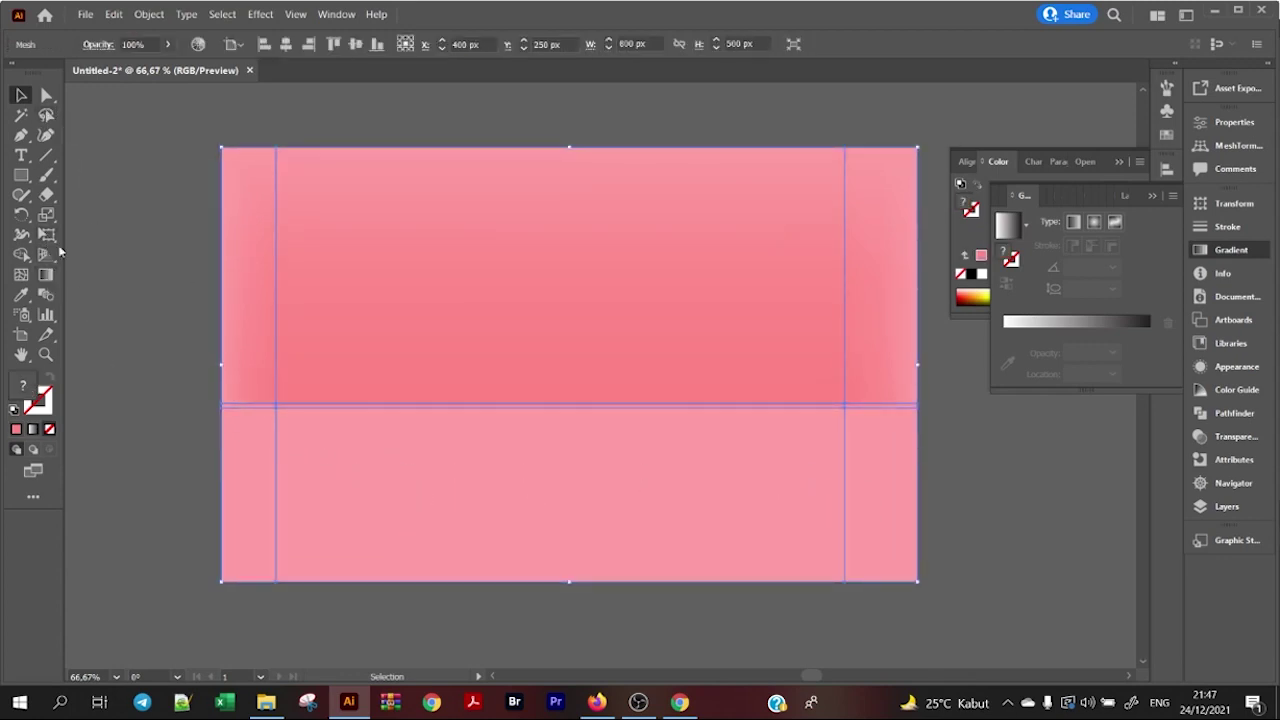
pyautogui.click(46, 95)
pyautogui.click(96, 190)
pyautogui.click(277, 543)
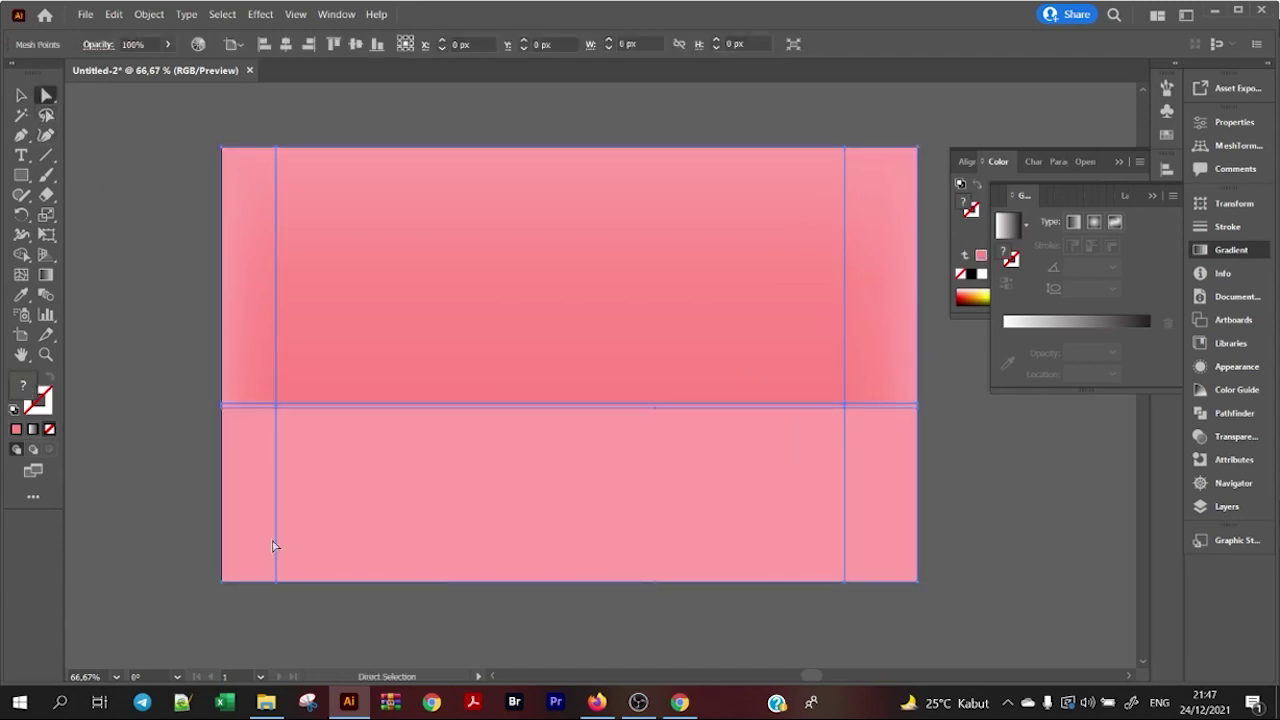
pyautogui.click(276, 580)
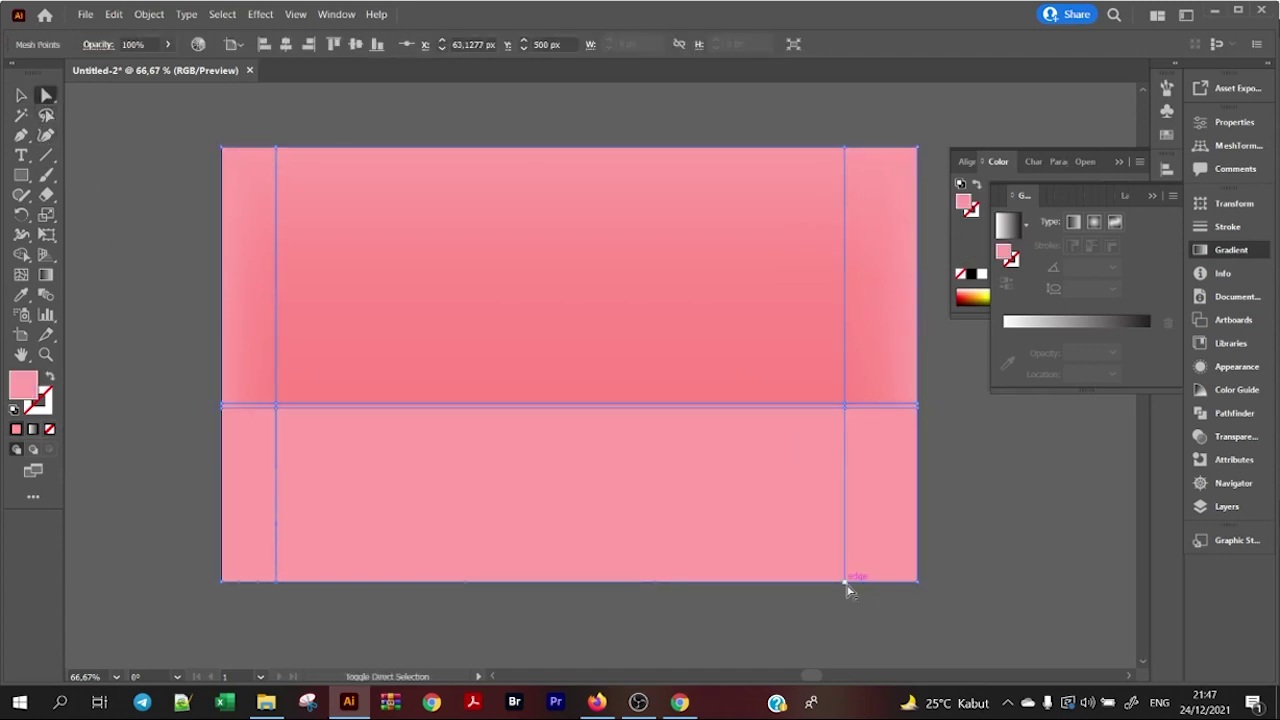
pyautogui.click(198, 44)
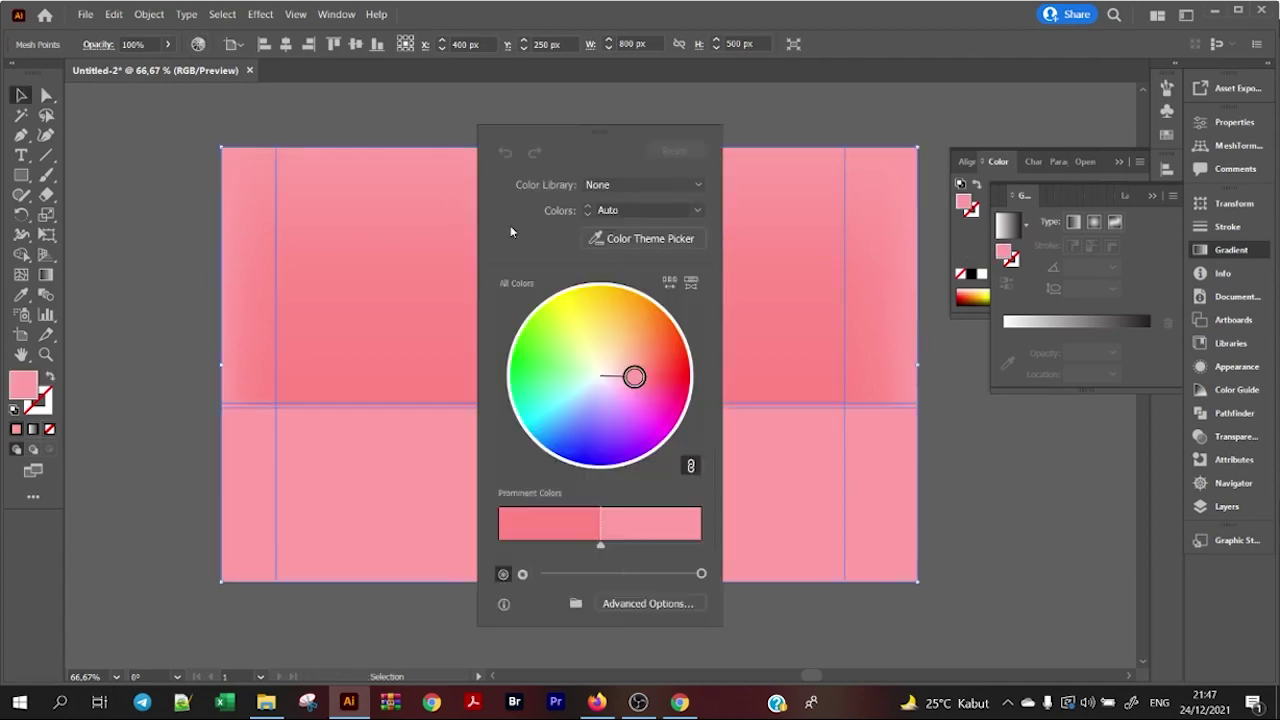
pyautogui.moveTo(634, 376); pyautogui.dragTo(628, 376)
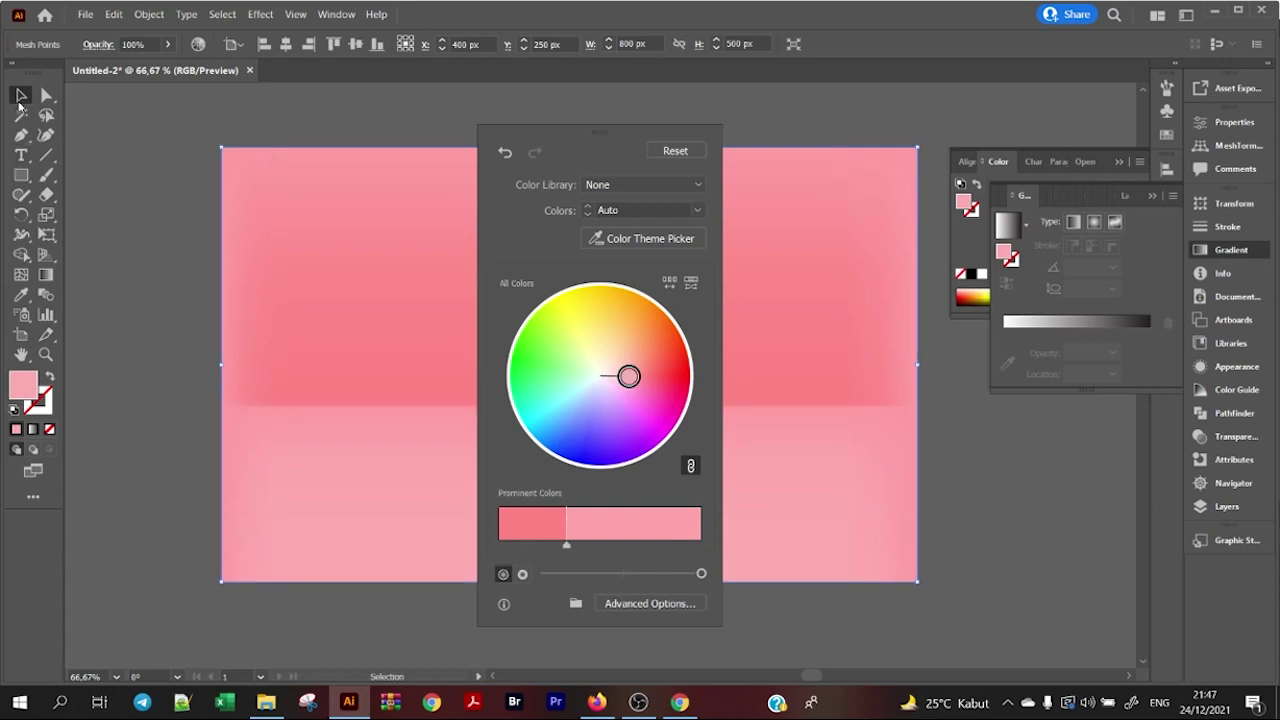
pyautogui.click(141, 157)
# Step: Give a right-edge mesh point a deeper pink sampled with the Eyedropper
pyautogui.click(465, 228)
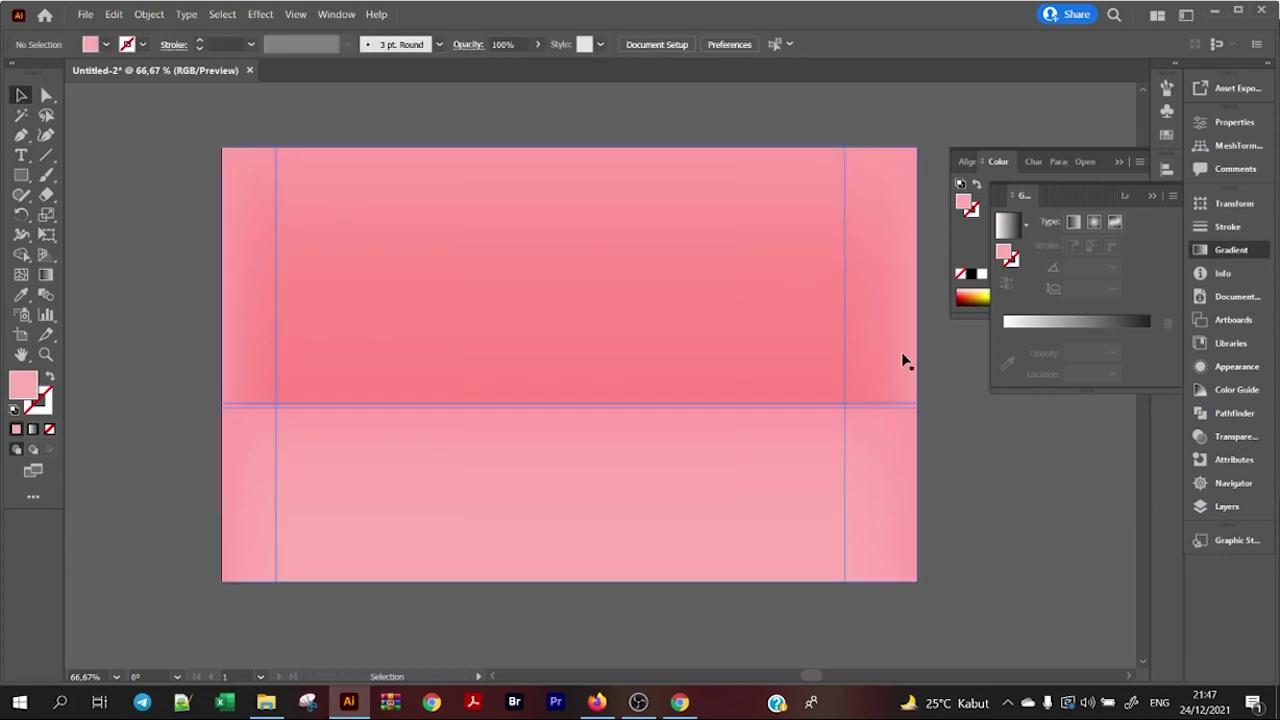
pyautogui.click(933, 402)
pyautogui.click(614, 303)
pyautogui.press('a')
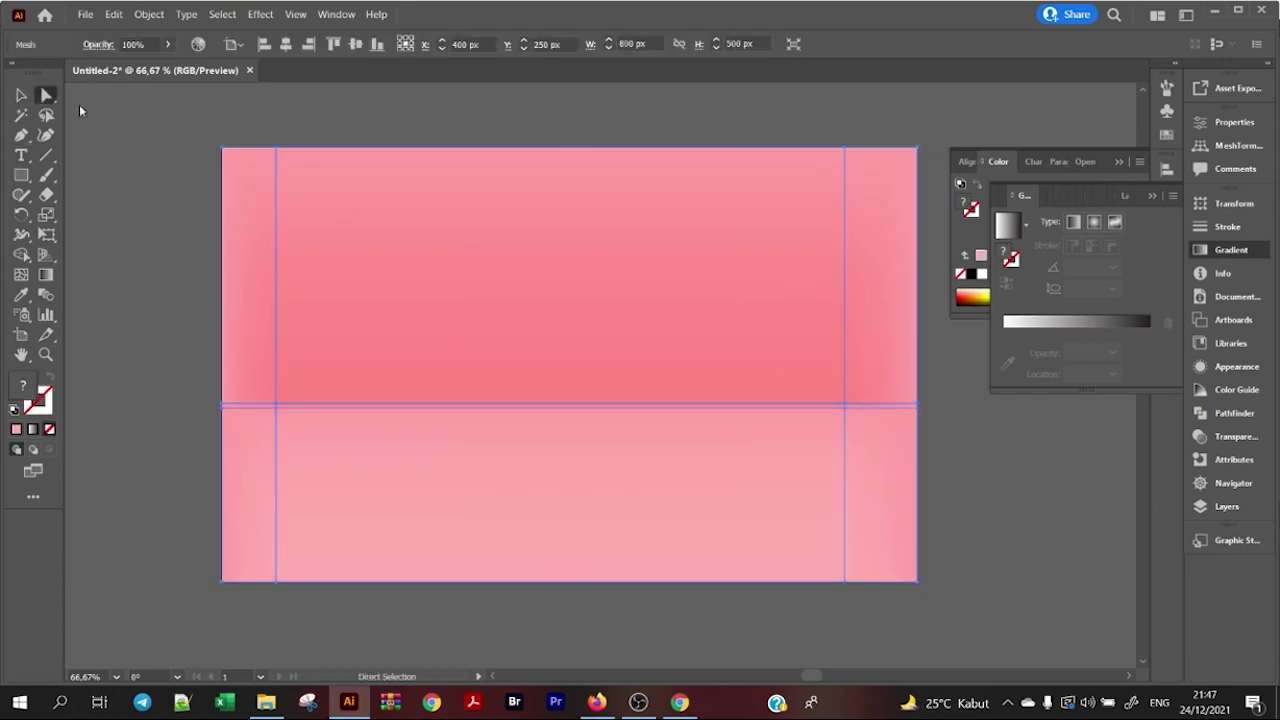
pyautogui.click(919, 405)
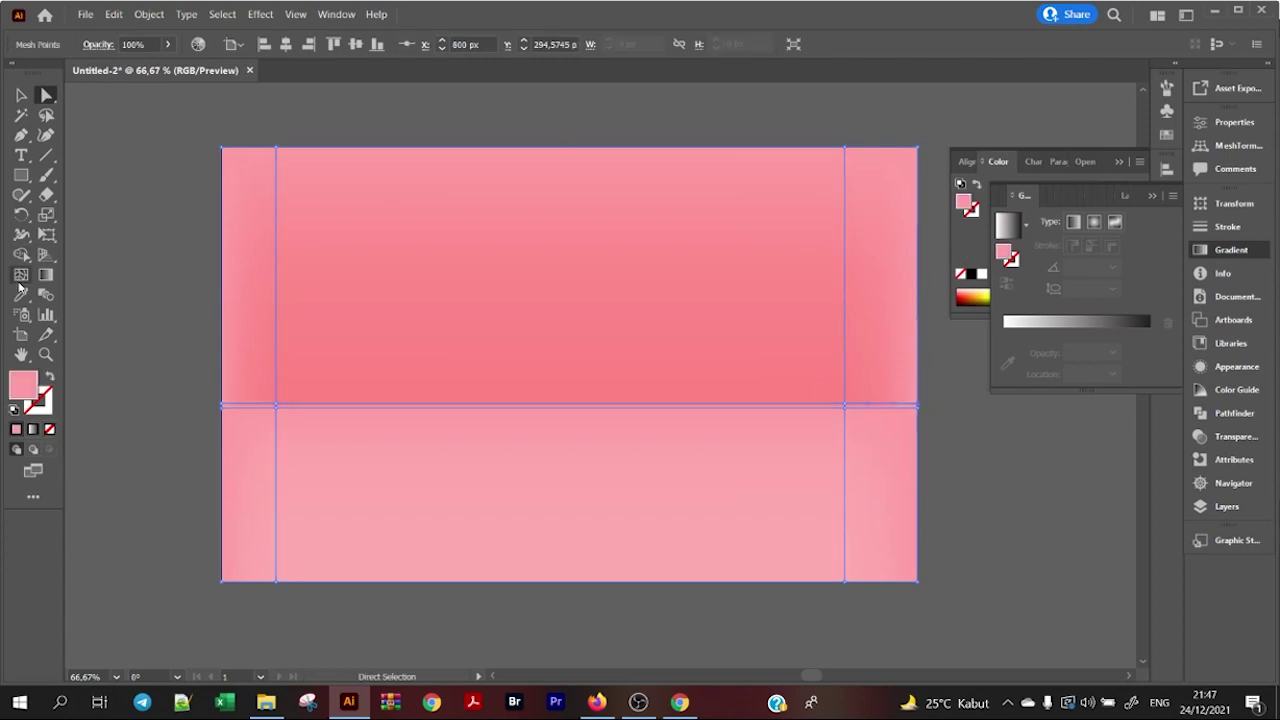
pyautogui.press('i')
pyautogui.click(884, 383)
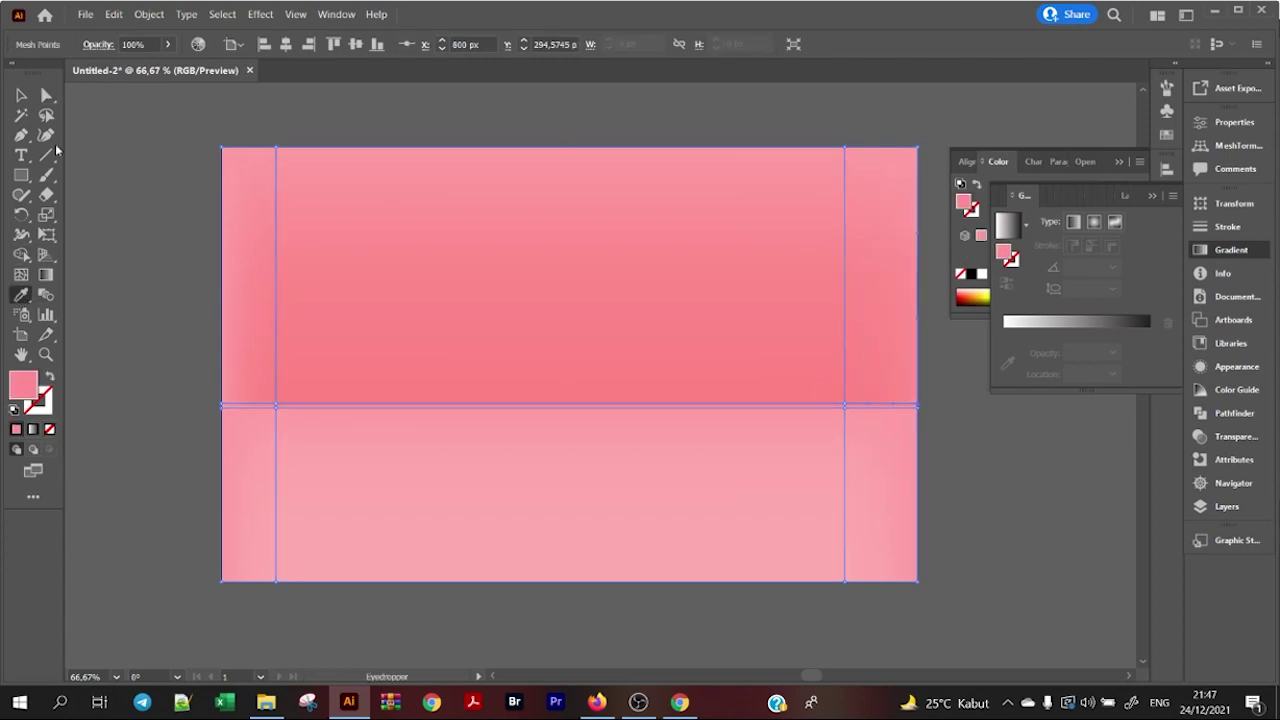
# Step: Deselect the backdrop and collapse the floating Gradient panel
pyautogui.press('v')
pyautogui.click(124, 155)
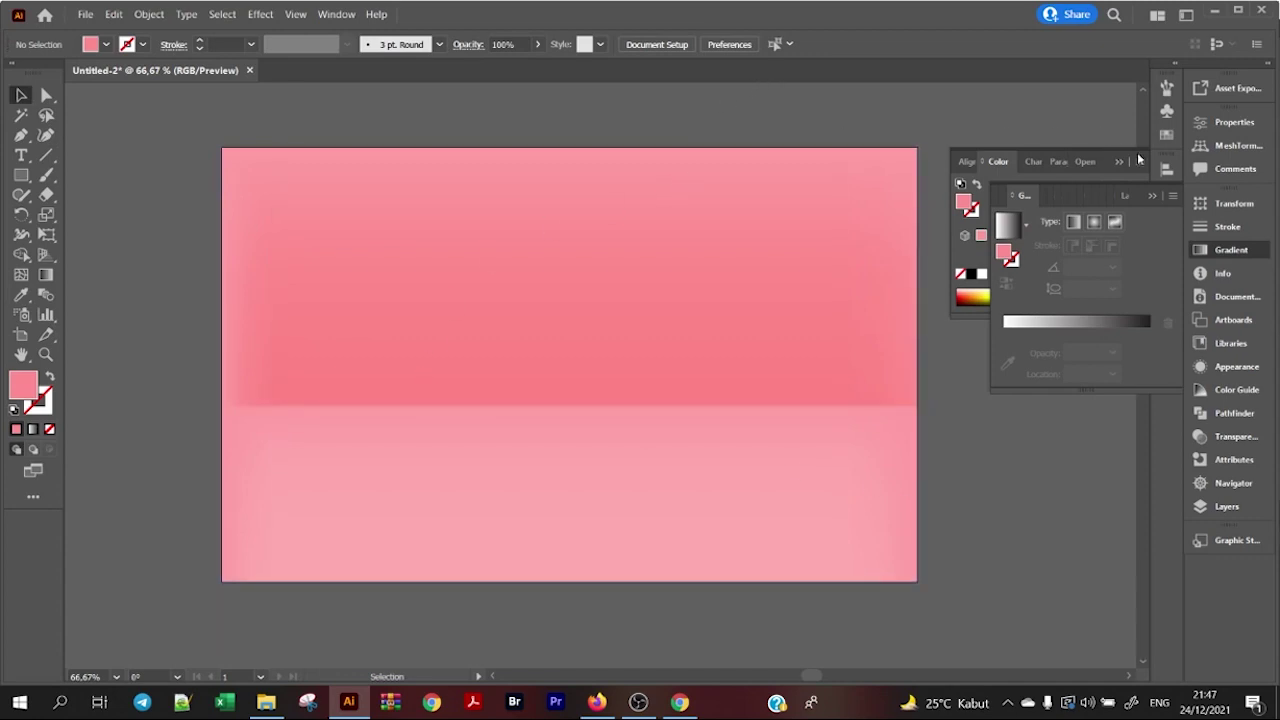
pyautogui.click(1152, 196)
# Step: Collapse the Color panel and add a new layer in the Layers panel
pyautogui.click(1120, 162)
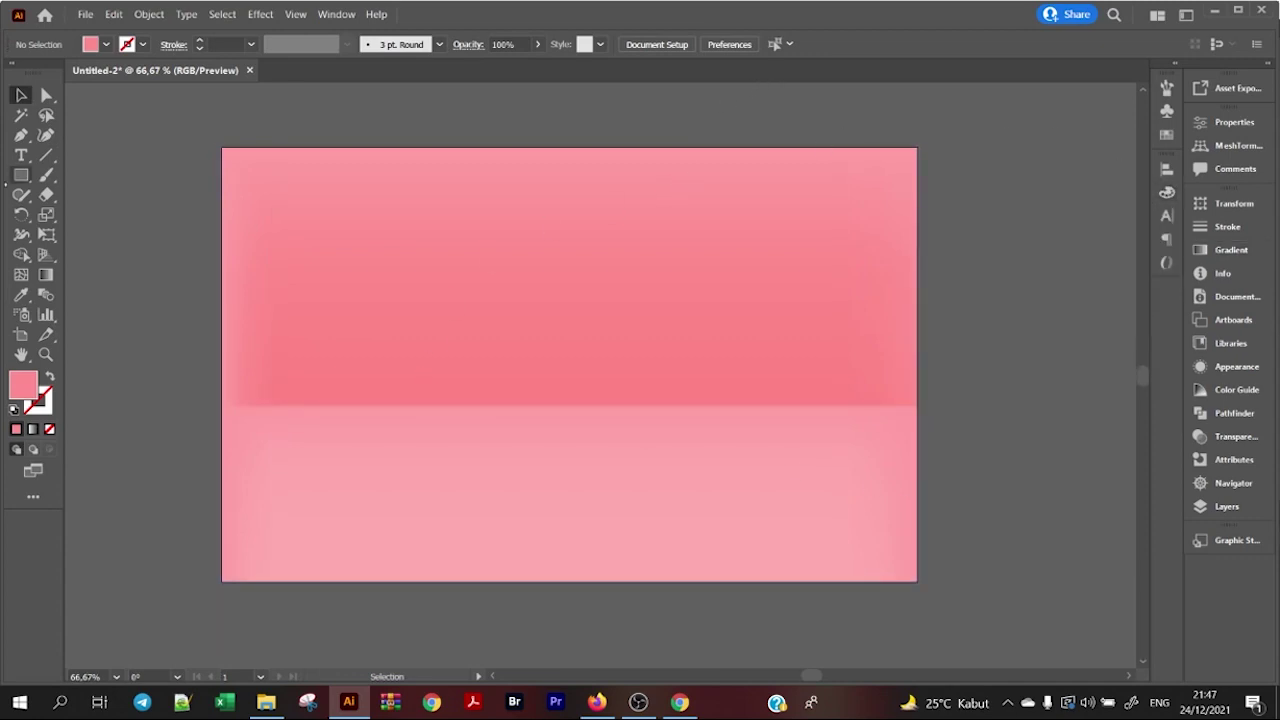
pyautogui.moveTo(17, 175); pyautogui.dragTo(86, 214)
pyautogui.click(1225, 507)
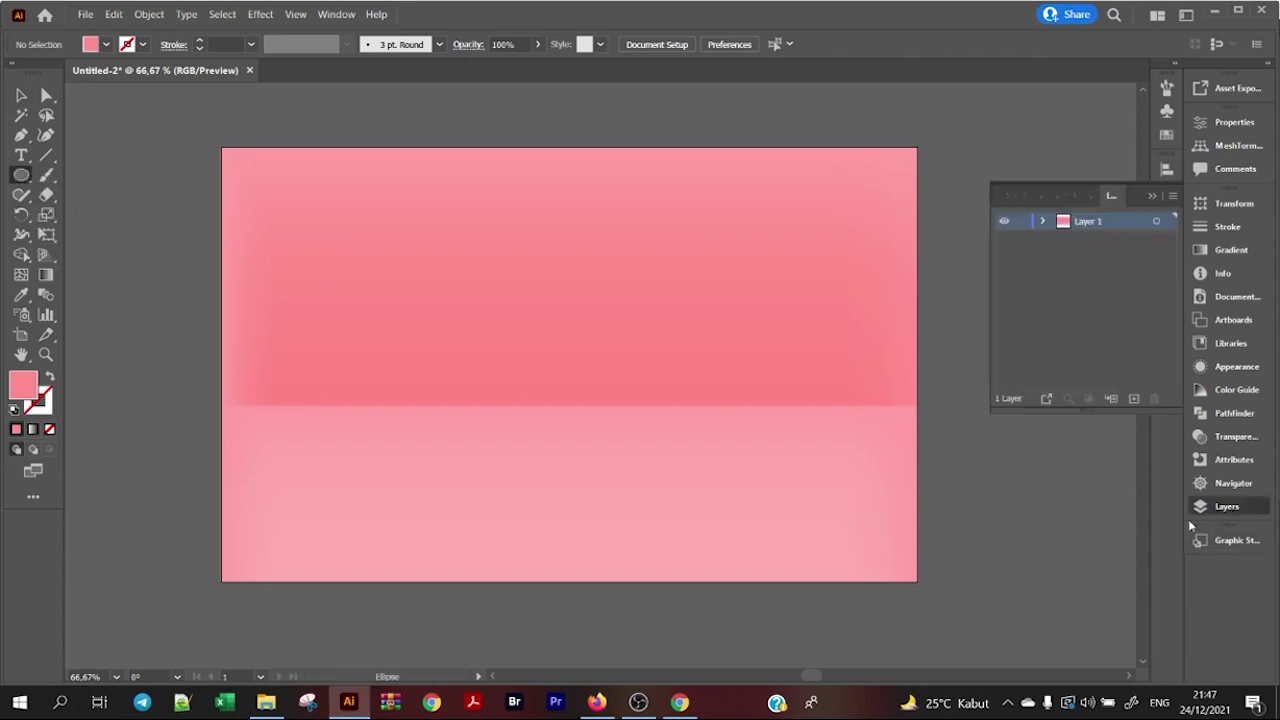
pyautogui.click(1134, 399)
# Step: Rename Layer 1 to 'background' and make Layer 2 the active layer
pyautogui.doubleClick(1093, 240)
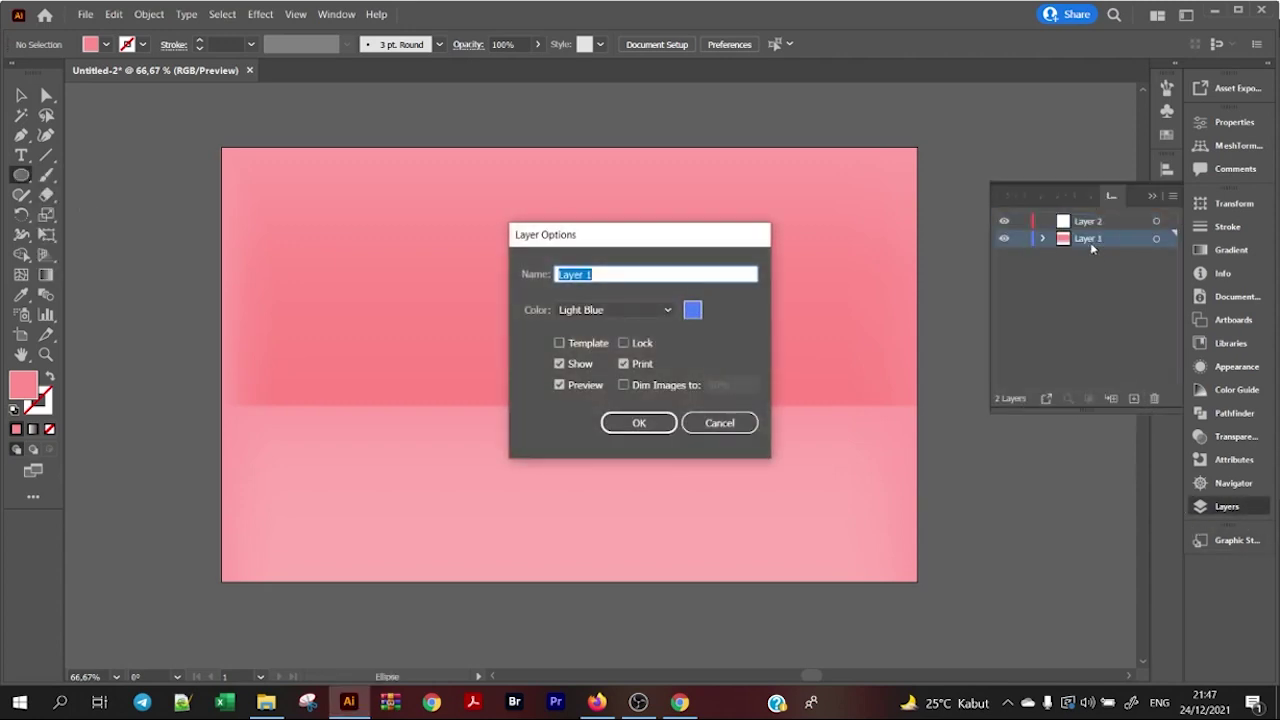
pyautogui.write('background')
pyautogui.click(650, 423)
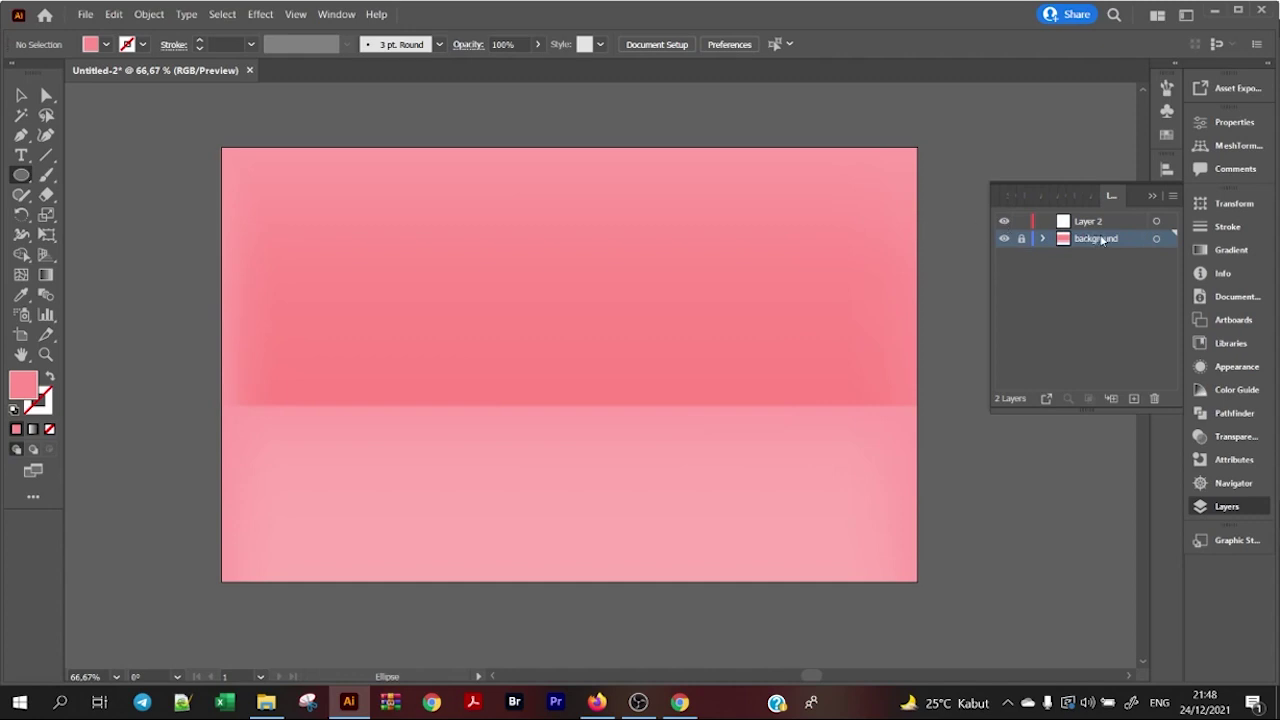
pyautogui.click(1090, 222)
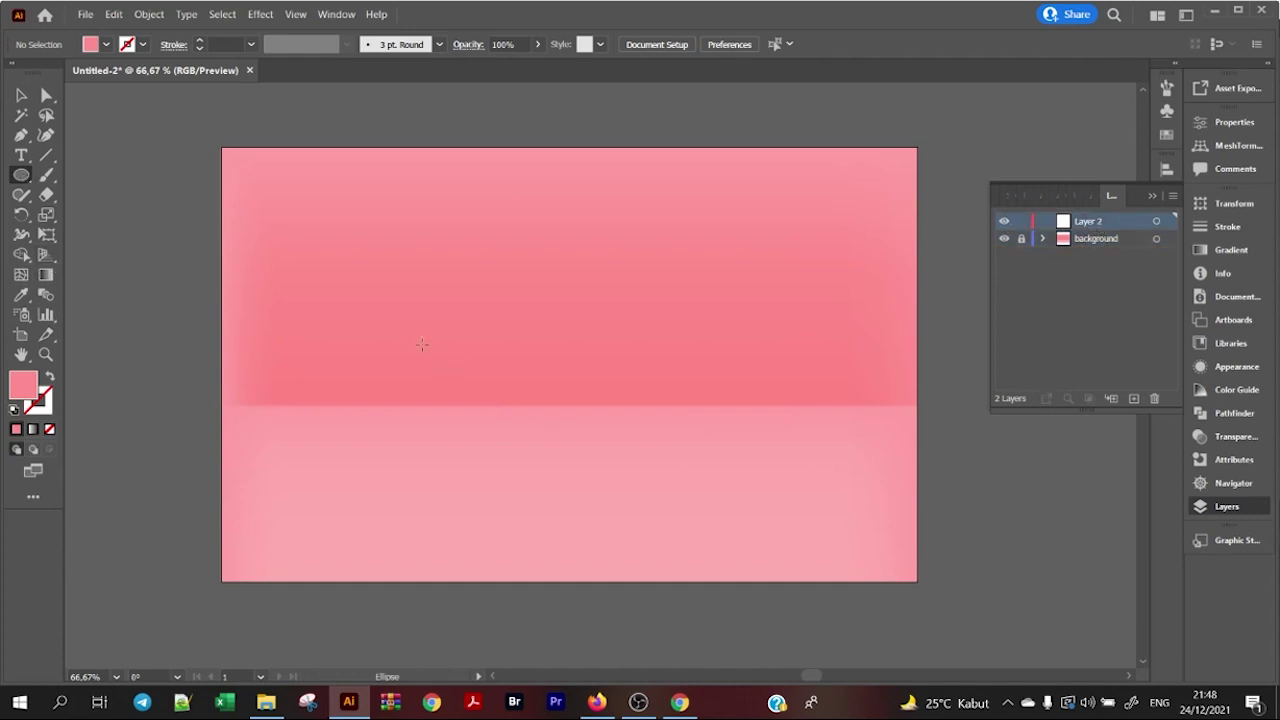
# Step: Draw a pale pink (f2e2e3) circle about 503 px wide and centre it on the artboard
pyautogui.doubleClick(24, 384)
pyautogui.moveTo(677, 200); pyautogui.dragTo(613, 200)
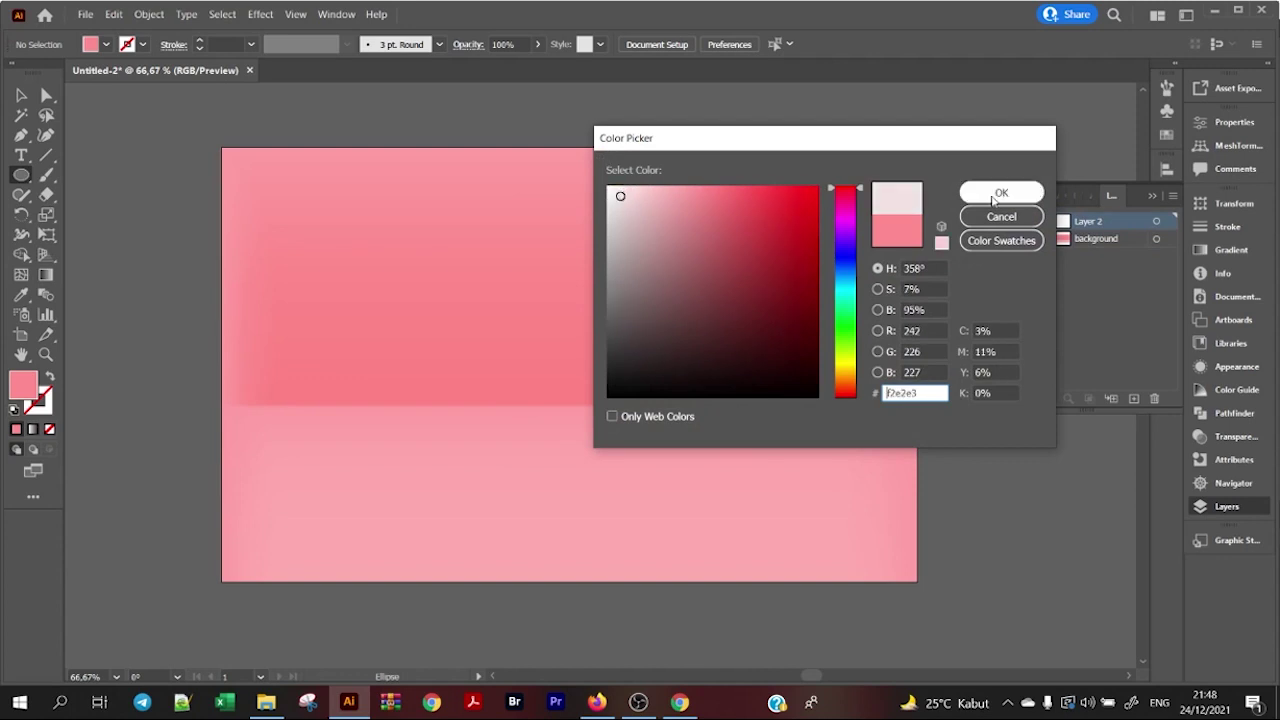
pyautogui.click(1001, 192)
pyautogui.moveTo(609, 575)
pyautogui.mouseDown()
pyautogui.moveTo(785, 510)
pyautogui.moveTo(873, 556)
pyautogui.mouseUp()
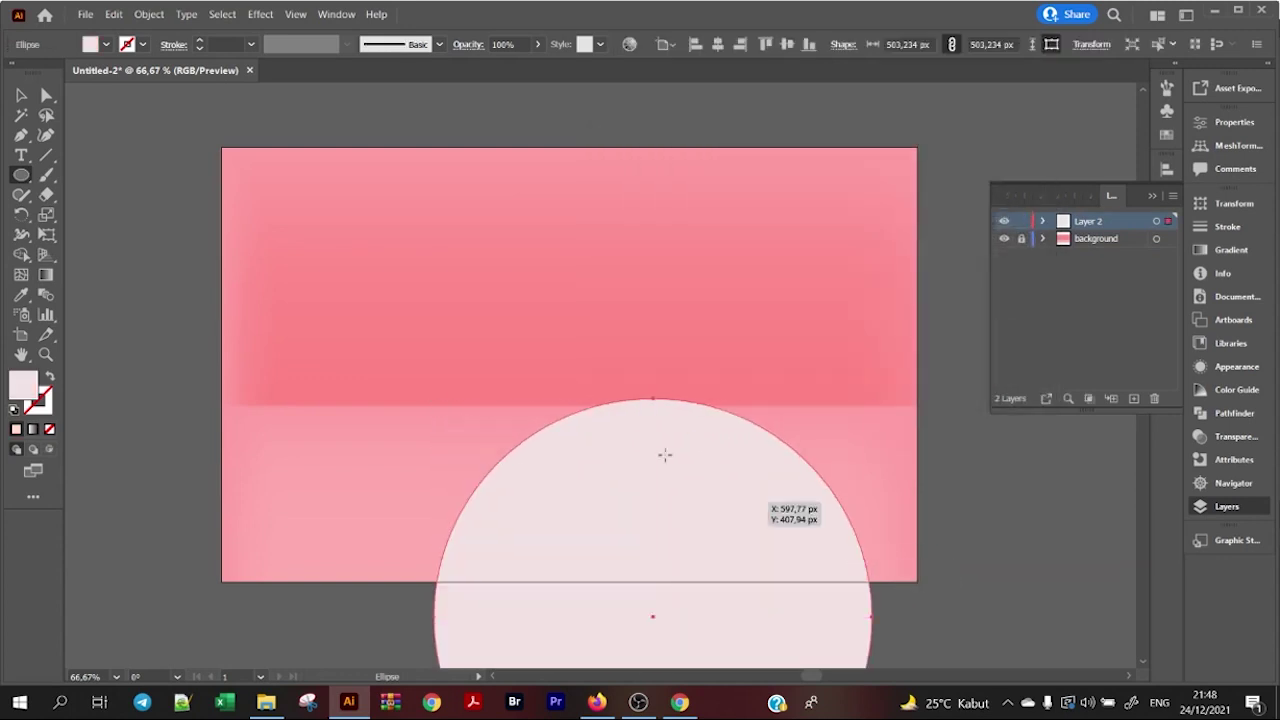
pyautogui.press('v')
pyautogui.moveTo(589, 477); pyautogui.dragTo(515, 252)
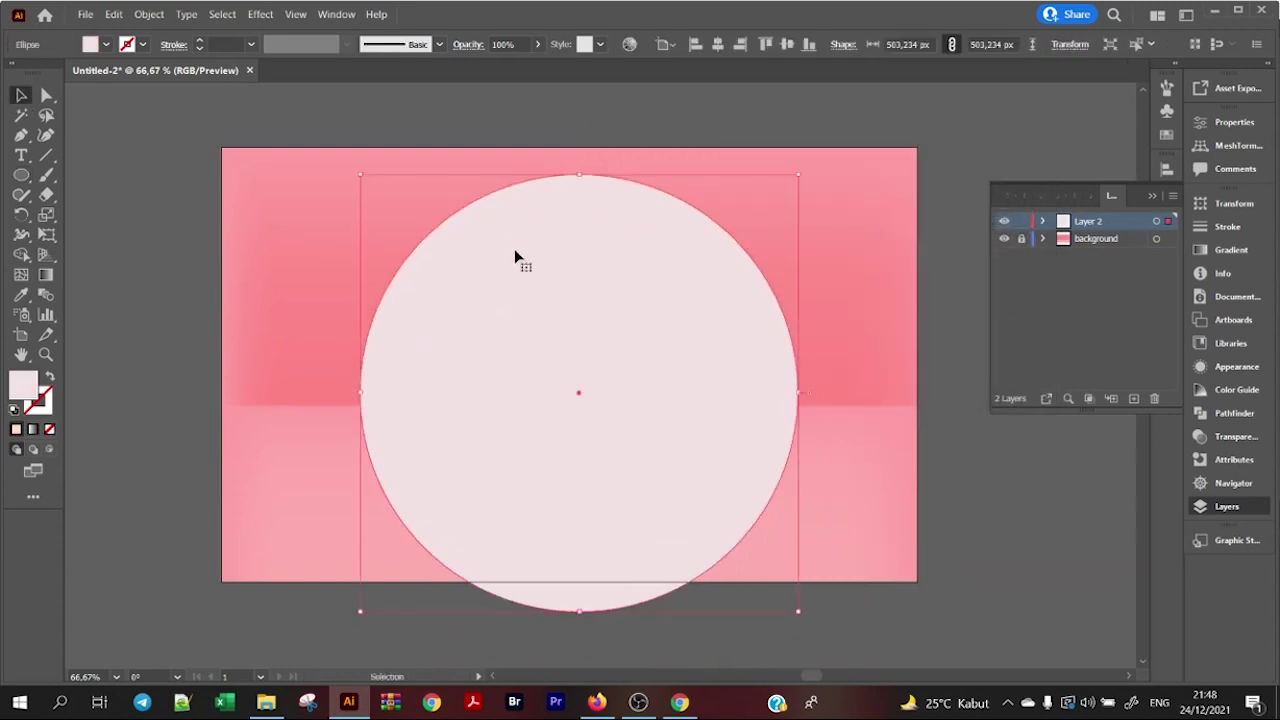
pyautogui.click(257, 15)
pyautogui.moveTo(304, 112)
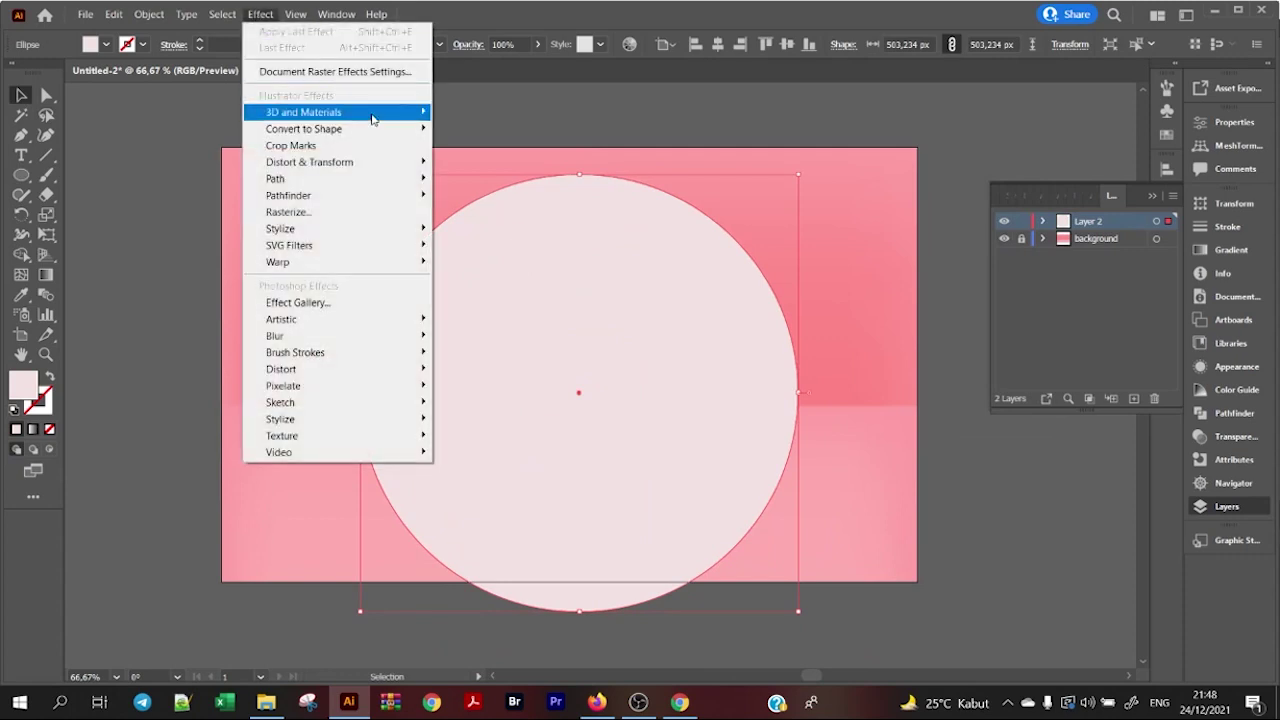
# Step: Apply a Classic 3D Extrude & Bevel with Y and Z at 0° and X at 82°
pyautogui.click(634, 192)
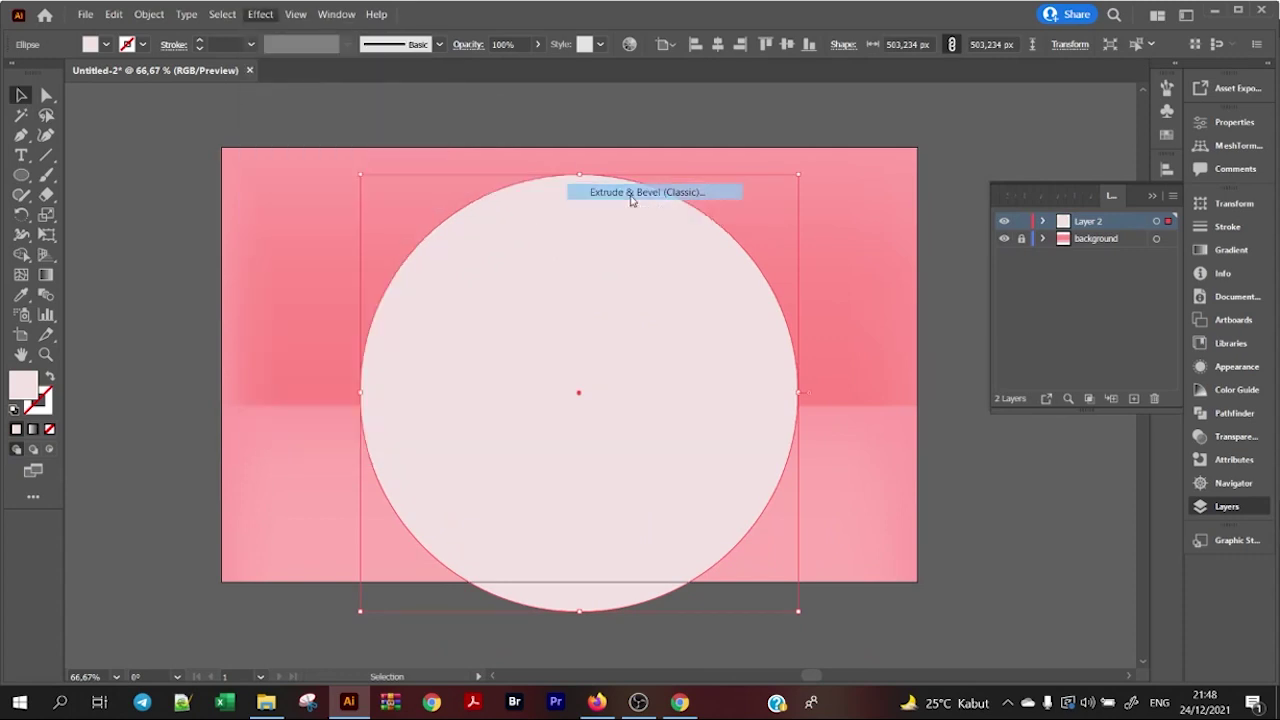
pyautogui.click(795, 195)
pyautogui.write('0')
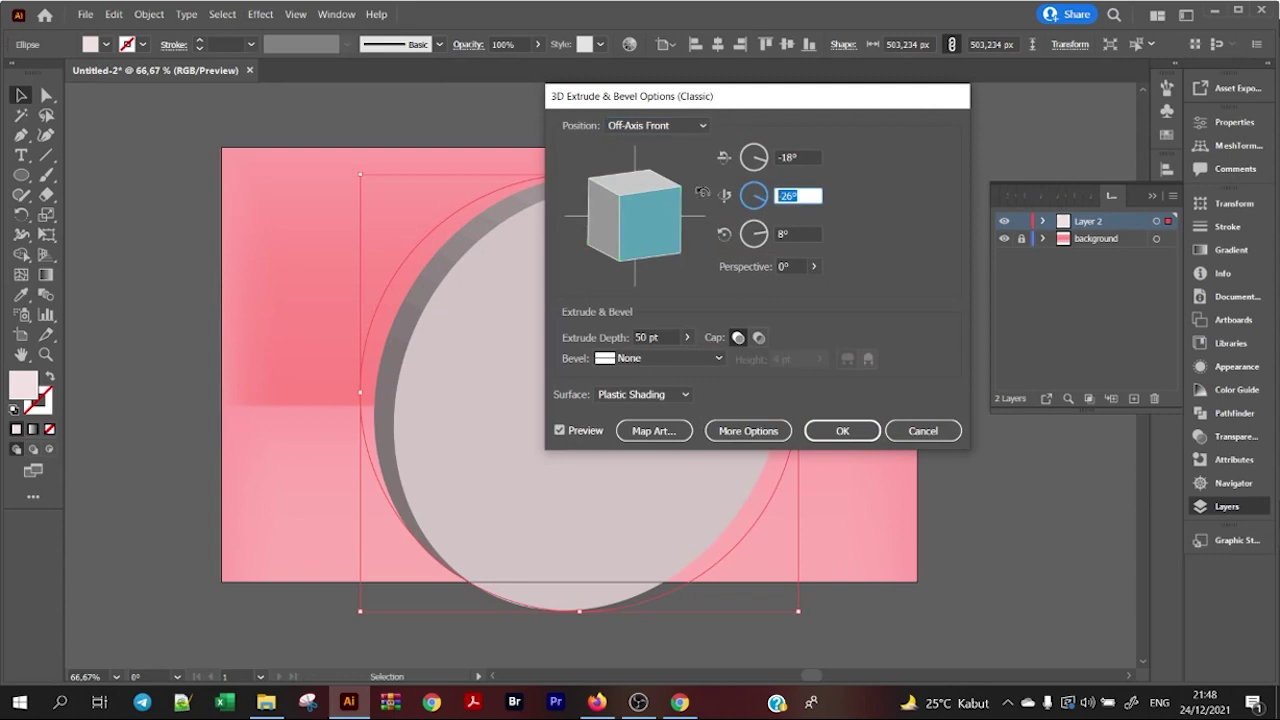
pyautogui.click(790, 233)
pyautogui.write('0')
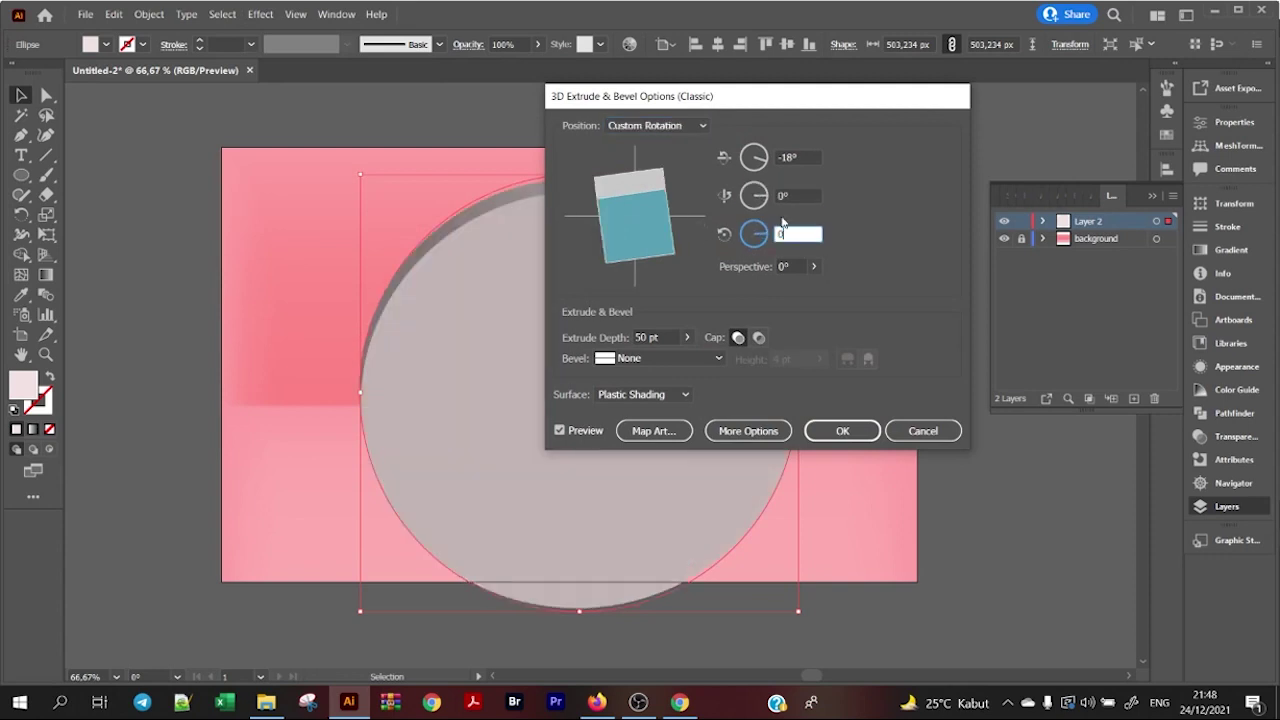
pyautogui.click(800, 157)
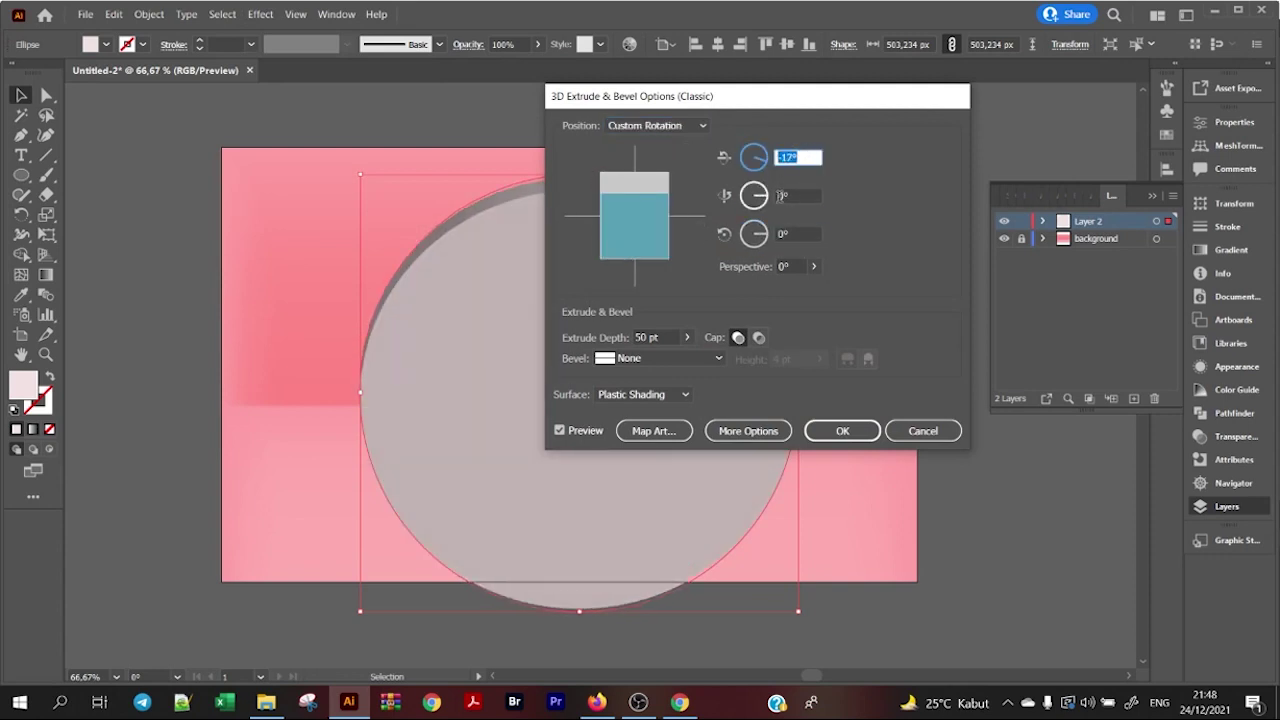
pyautogui.write('13')
pyautogui.hotkey('shift', 'Up')
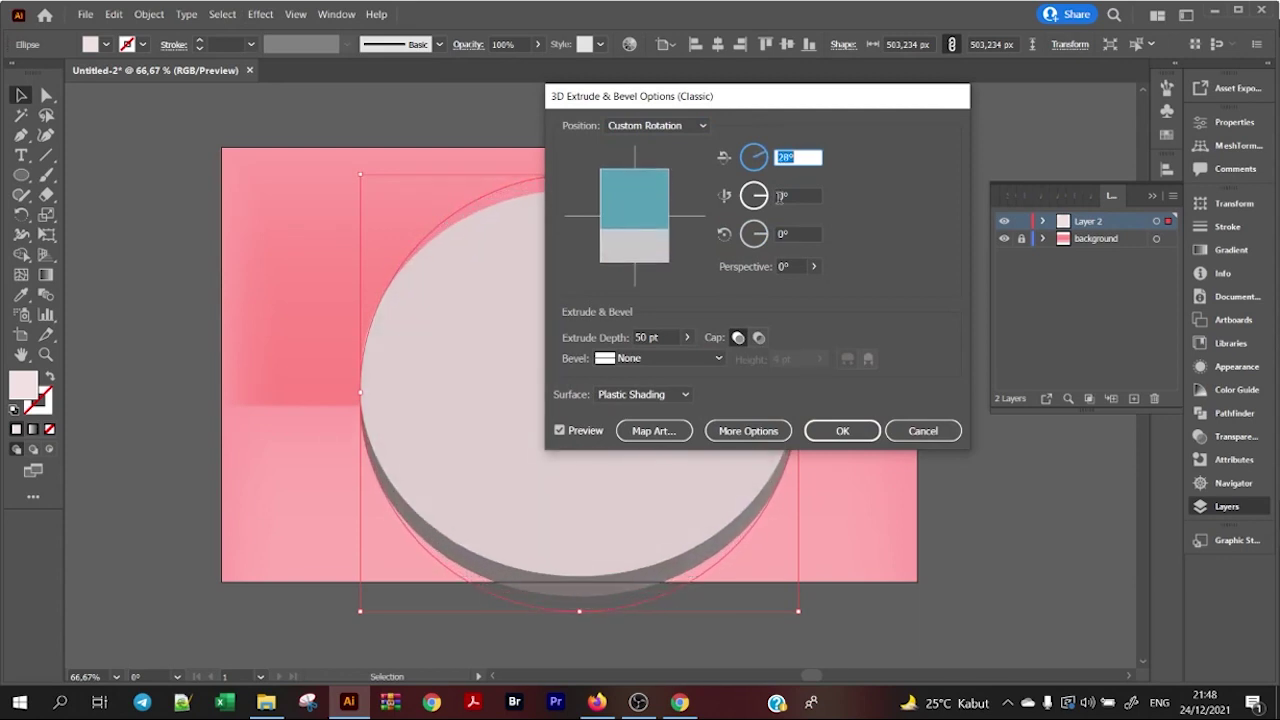
pyautogui.hotkey('shift', 'Up')
pyautogui.hotkey('shift', 'Up')
pyautogui.hotkey('shift', 'Up')
pyautogui.hotkey('shift', 'Up')
pyautogui.hotkey('shift', 'Up')
pyautogui.hotkey('shift', 'Up')
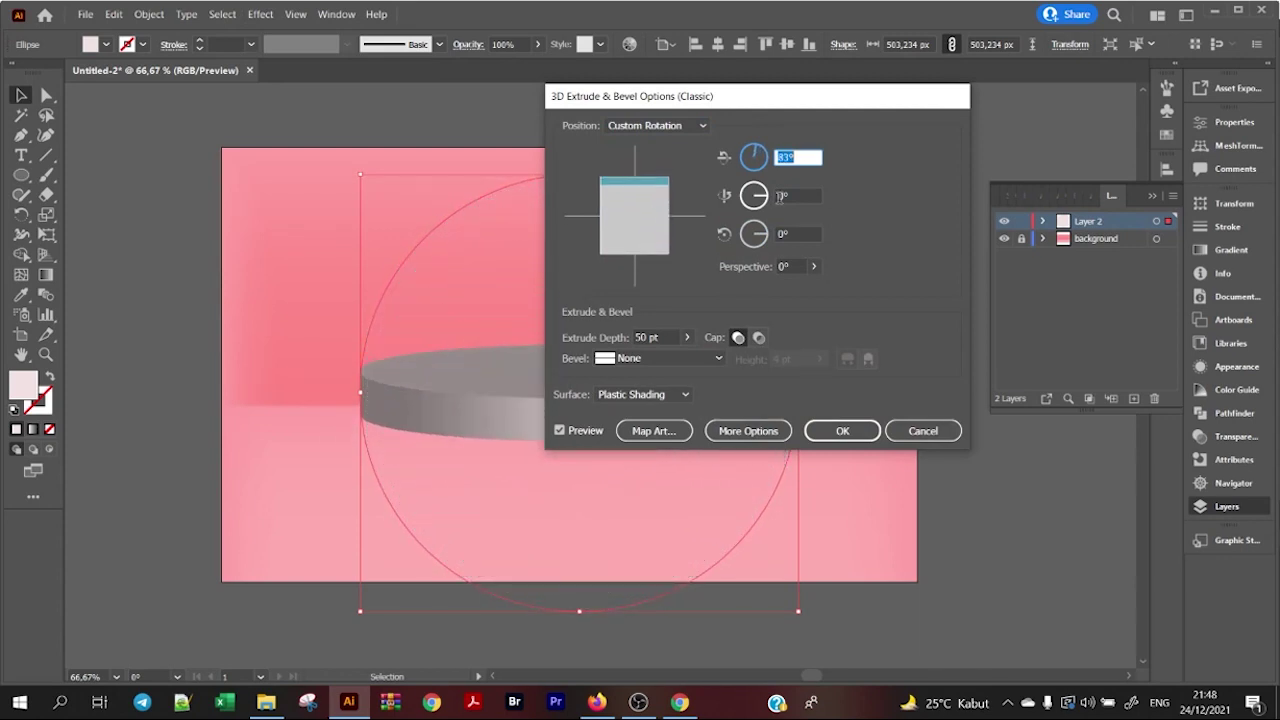
pyautogui.press('Up')
pyautogui.press('Up')
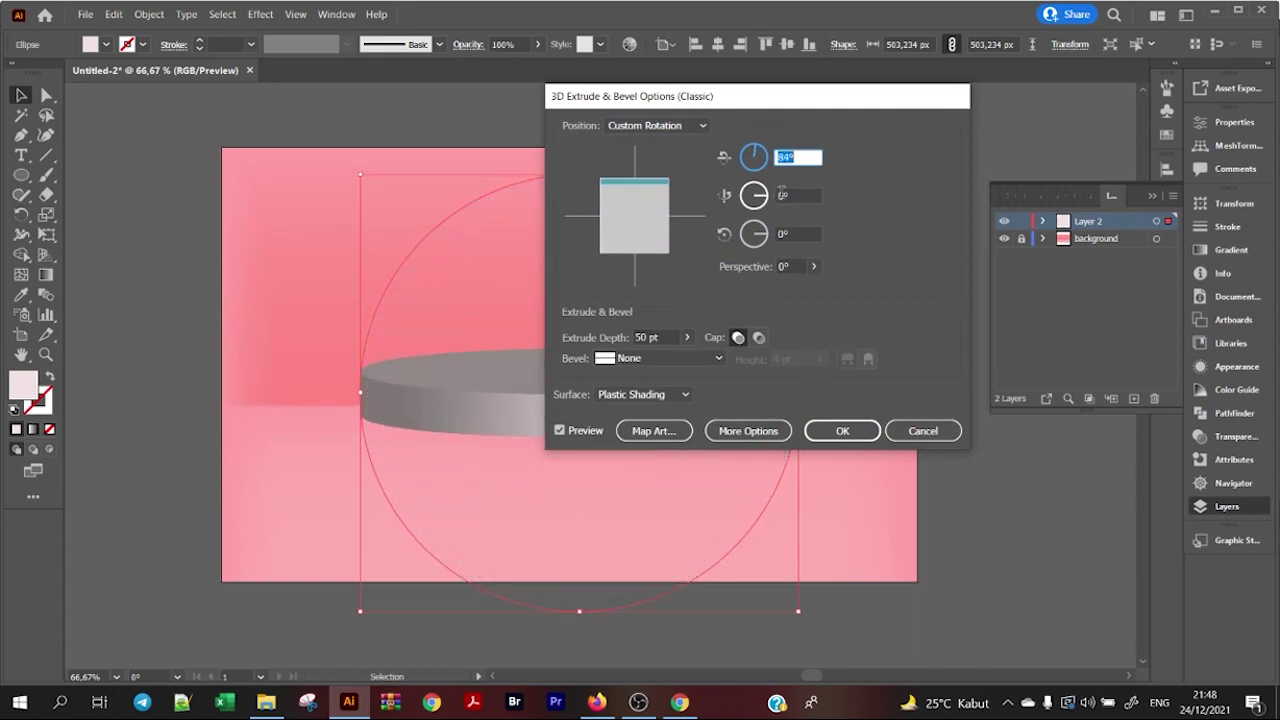
pyautogui.moveTo(805, 99); pyautogui.dragTo(1055, 101)
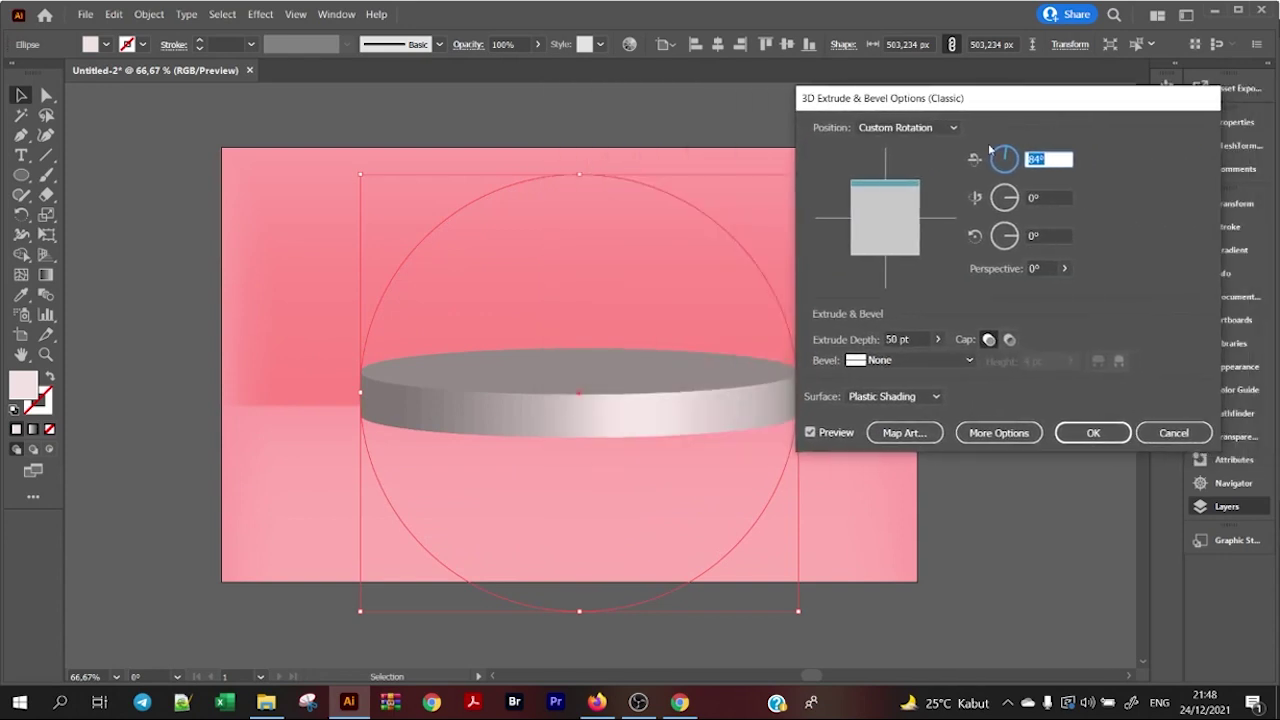
pyautogui.press('Down')
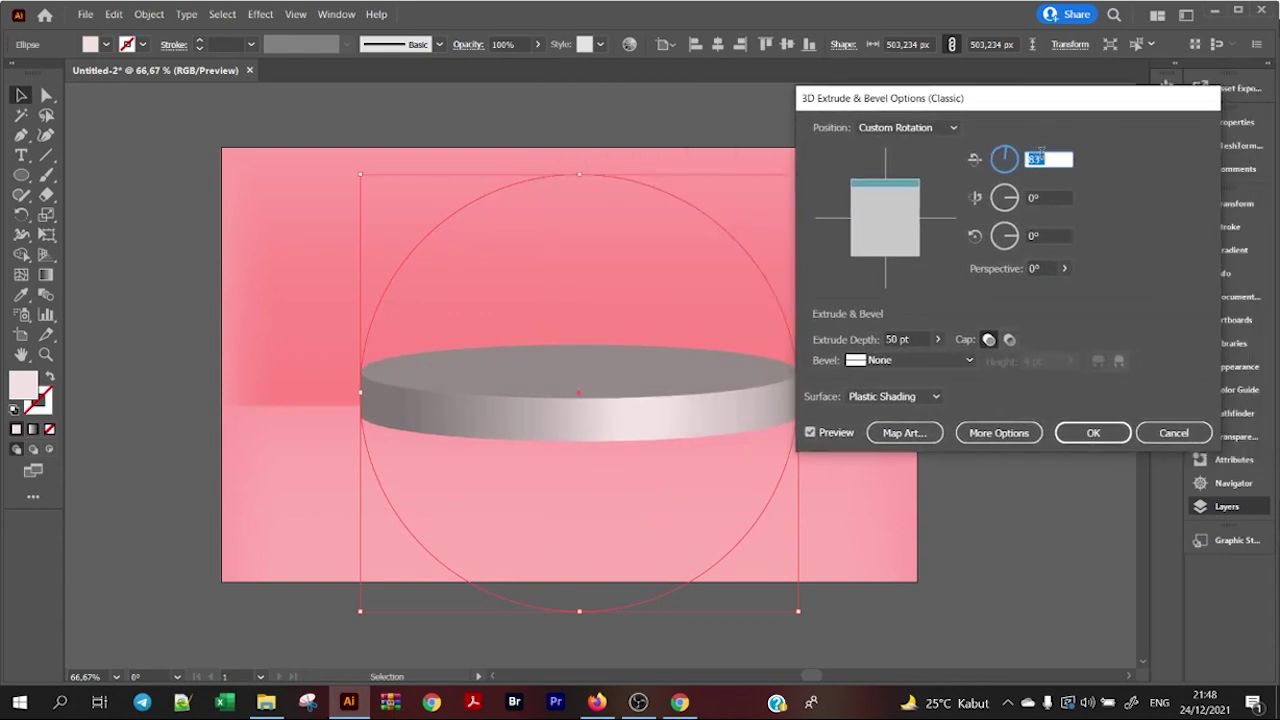
pyautogui.press('Down')
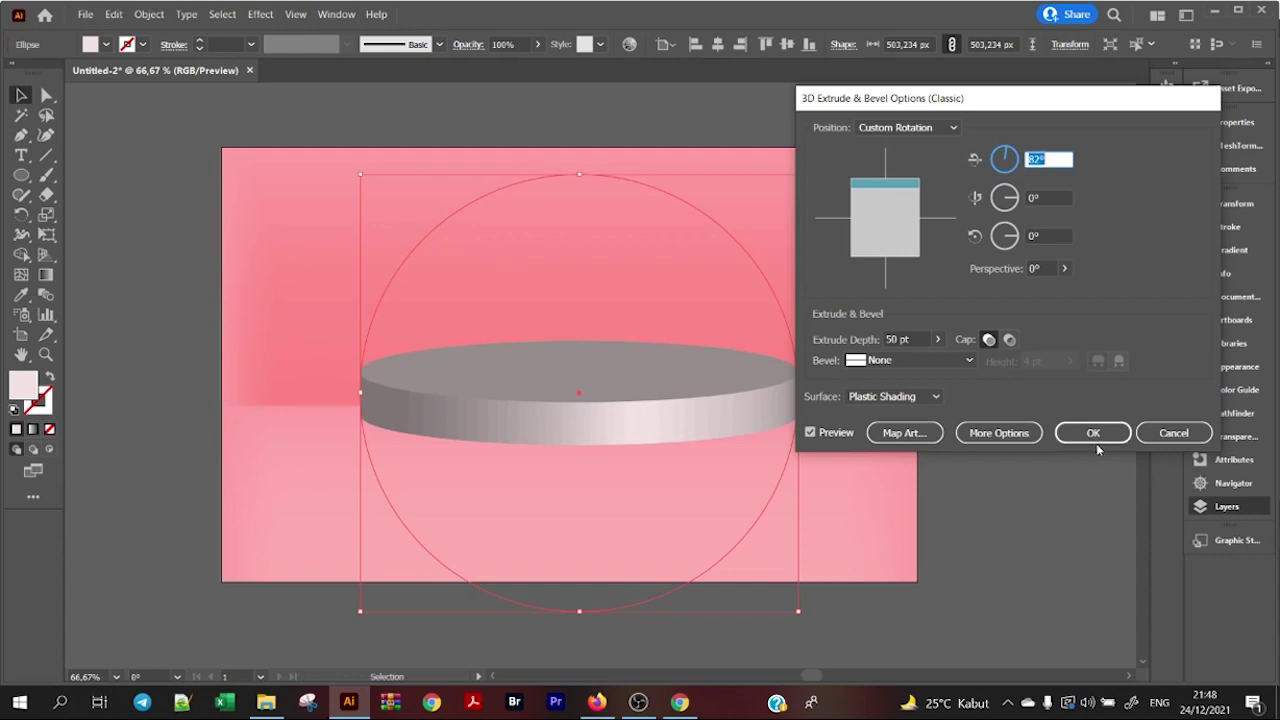
pyautogui.click(1093, 433)
# Step: Move the disc lower, expand its appearance, ungroup it, and enter isolation mode
pyautogui.moveTo(684, 410); pyautogui.dragTo(673, 473)
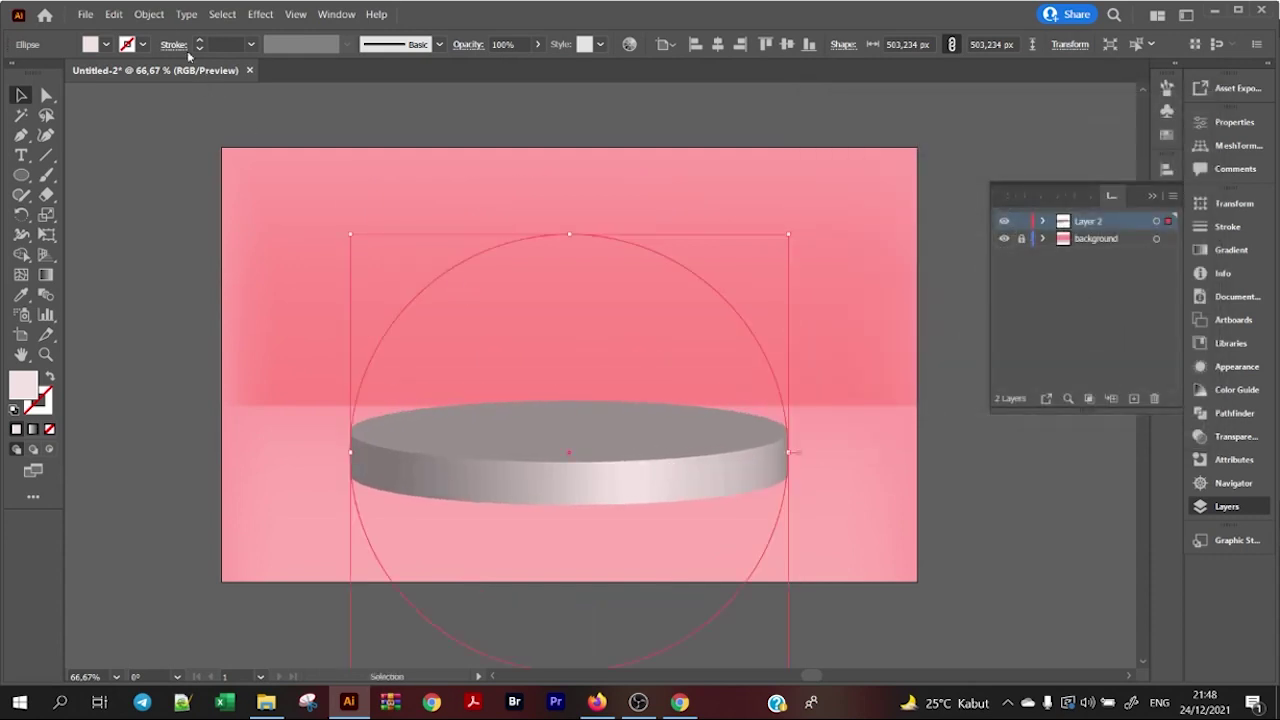
pyautogui.click(149, 14)
pyautogui.click(175, 201)
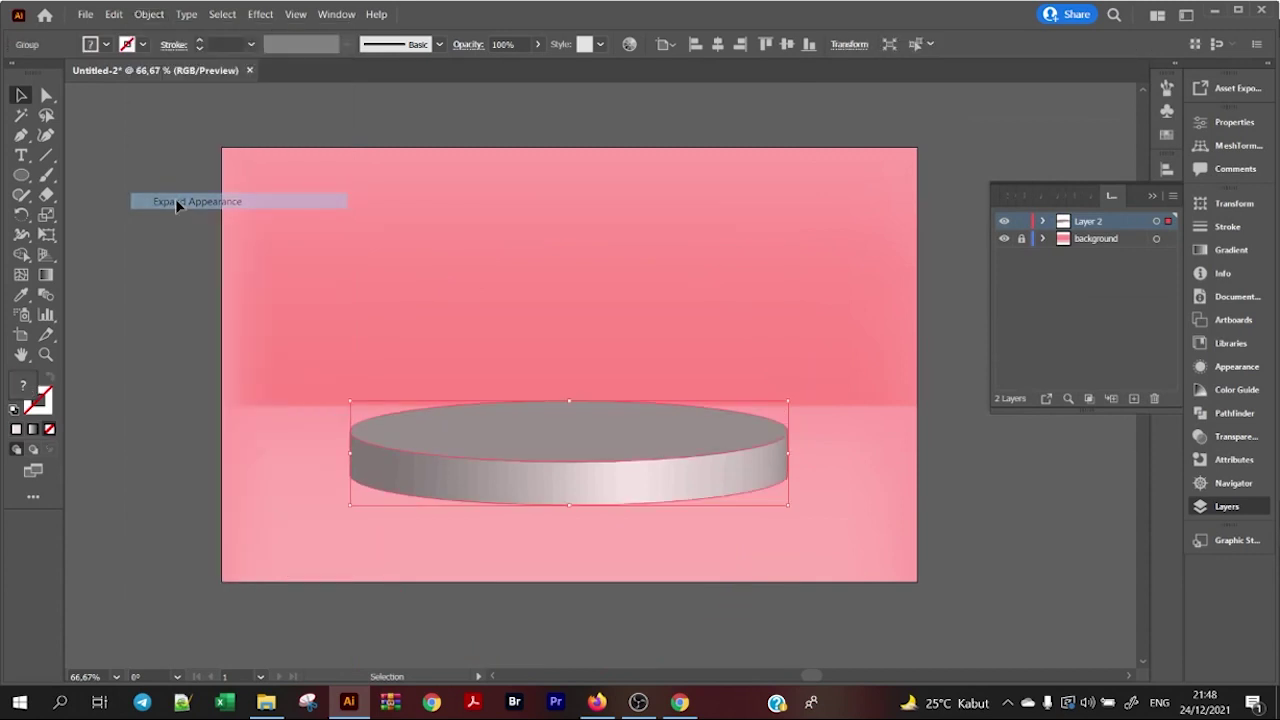
pyautogui.rightClick(731, 456)
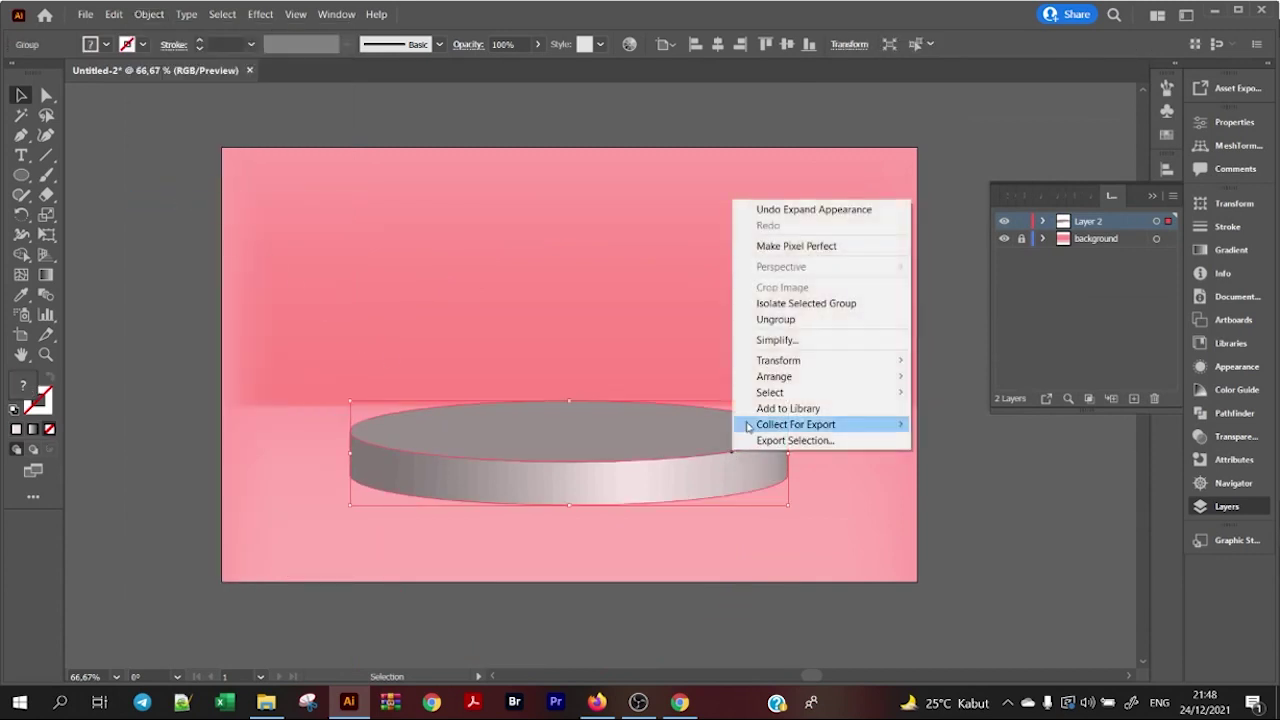
pyautogui.click(811, 322)
pyautogui.click(920, 482)
pyautogui.doubleClick(764, 477)
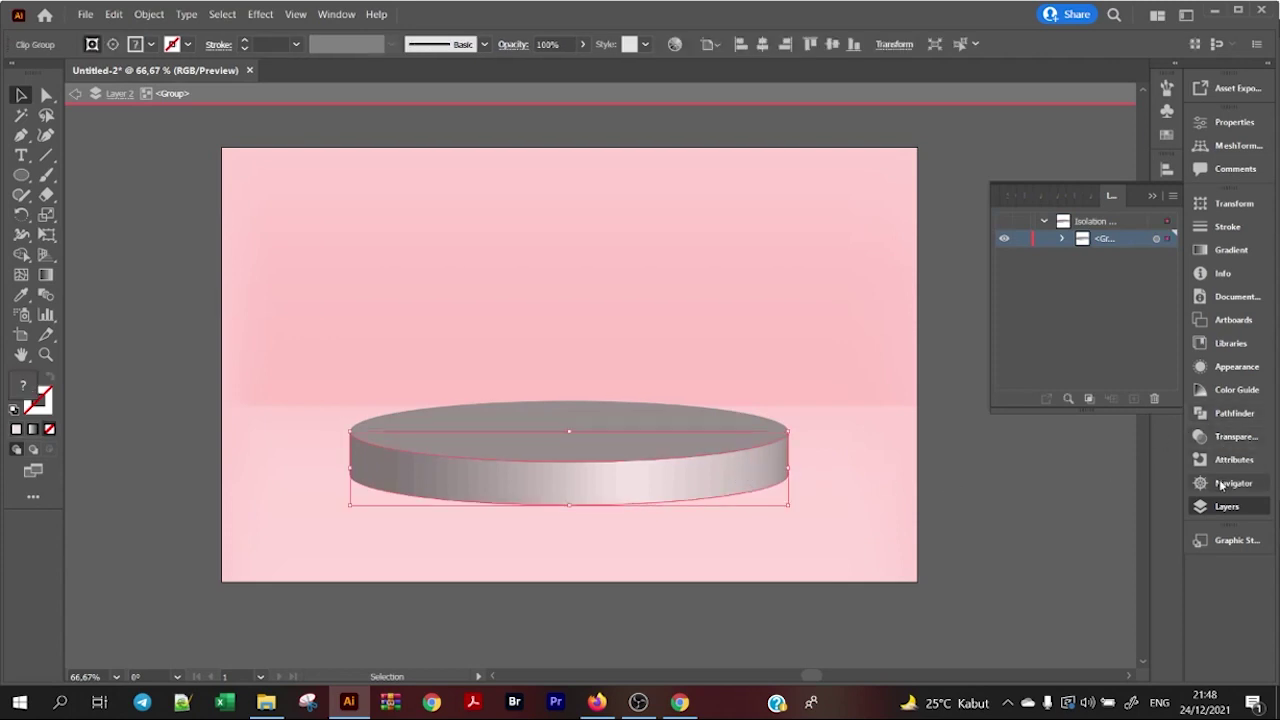
# Step: Unite the disc's side pieces and fill them with a two-stop Fade To Center Green gradient
pyautogui.click(1230, 413)
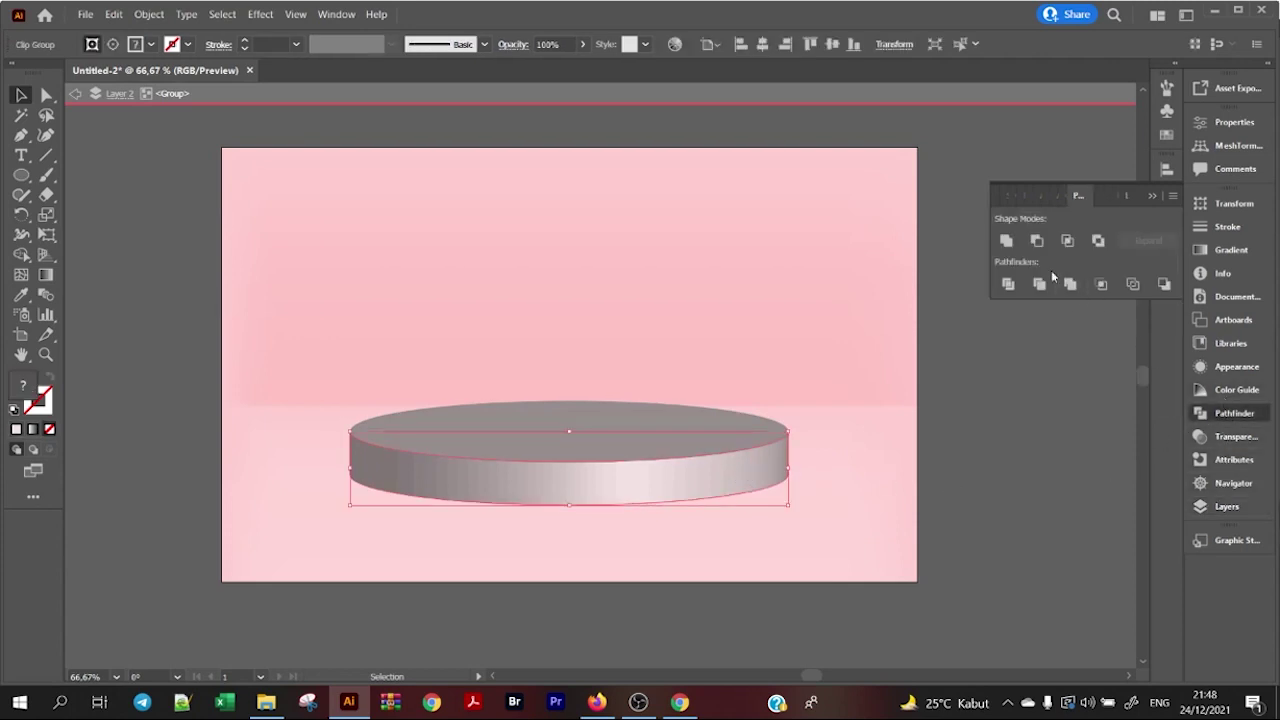
pyautogui.click(1006, 240)
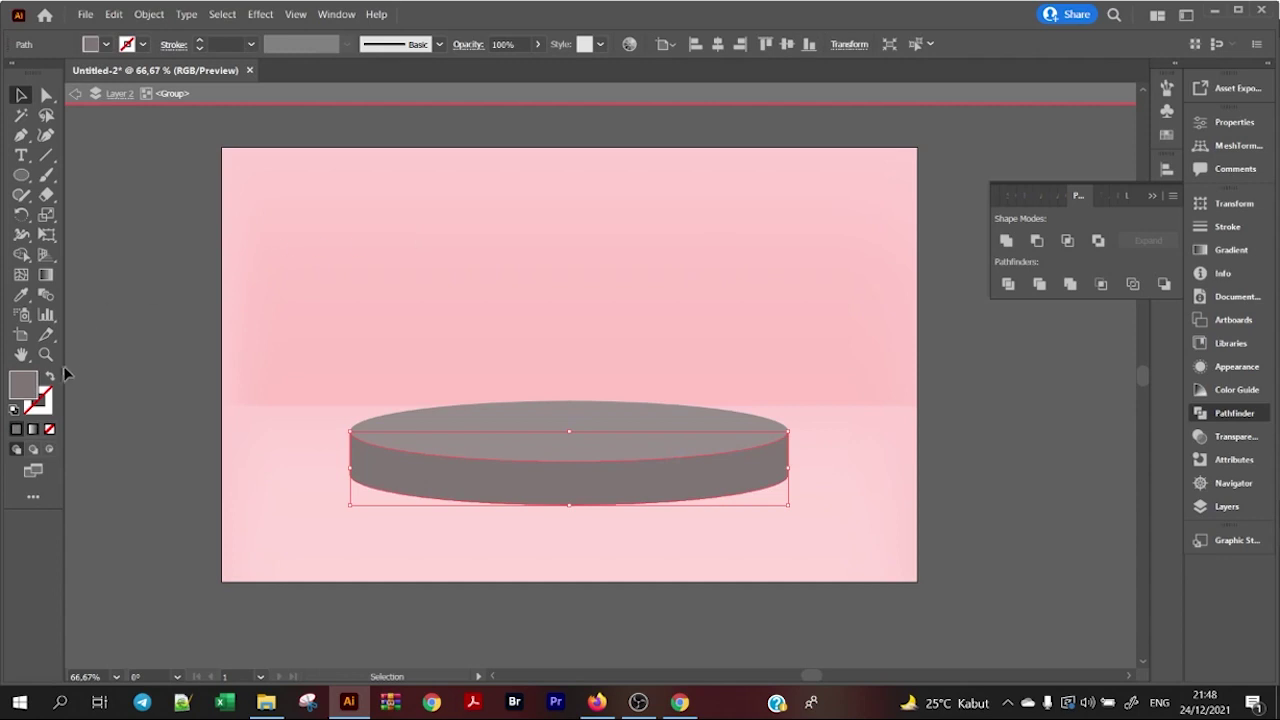
pyautogui.click(33, 429)
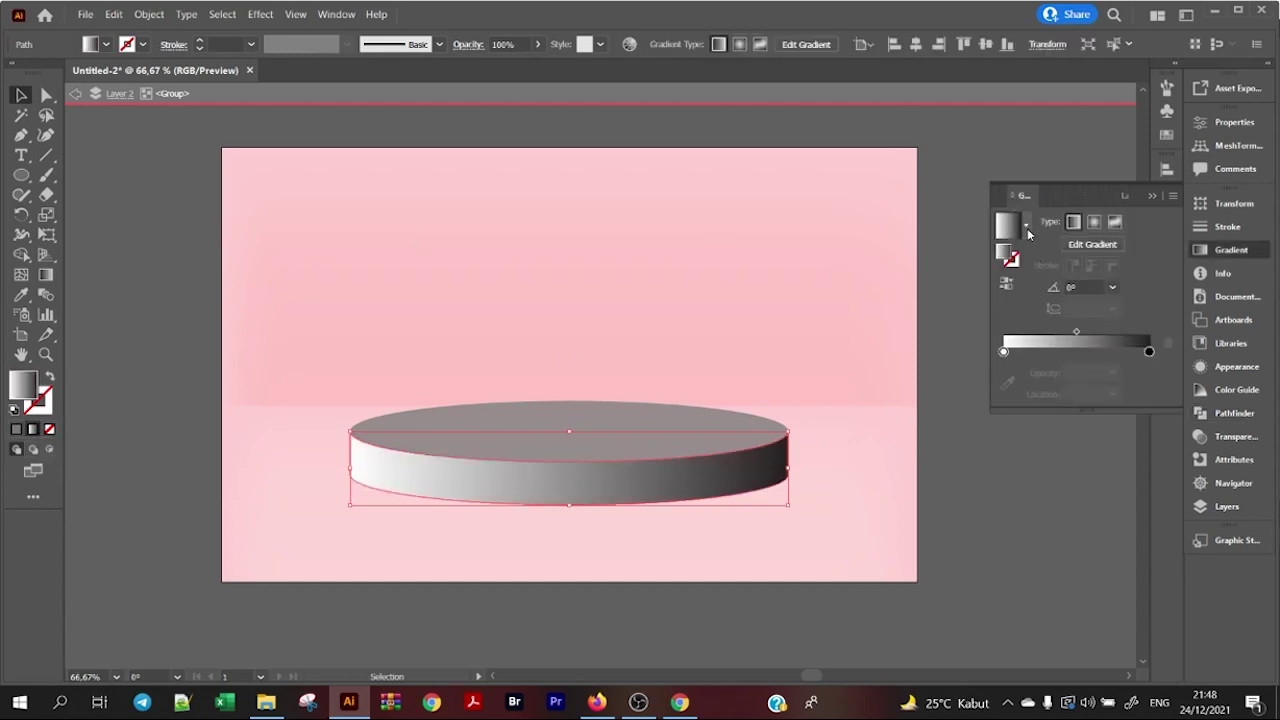
pyautogui.click(1026, 226)
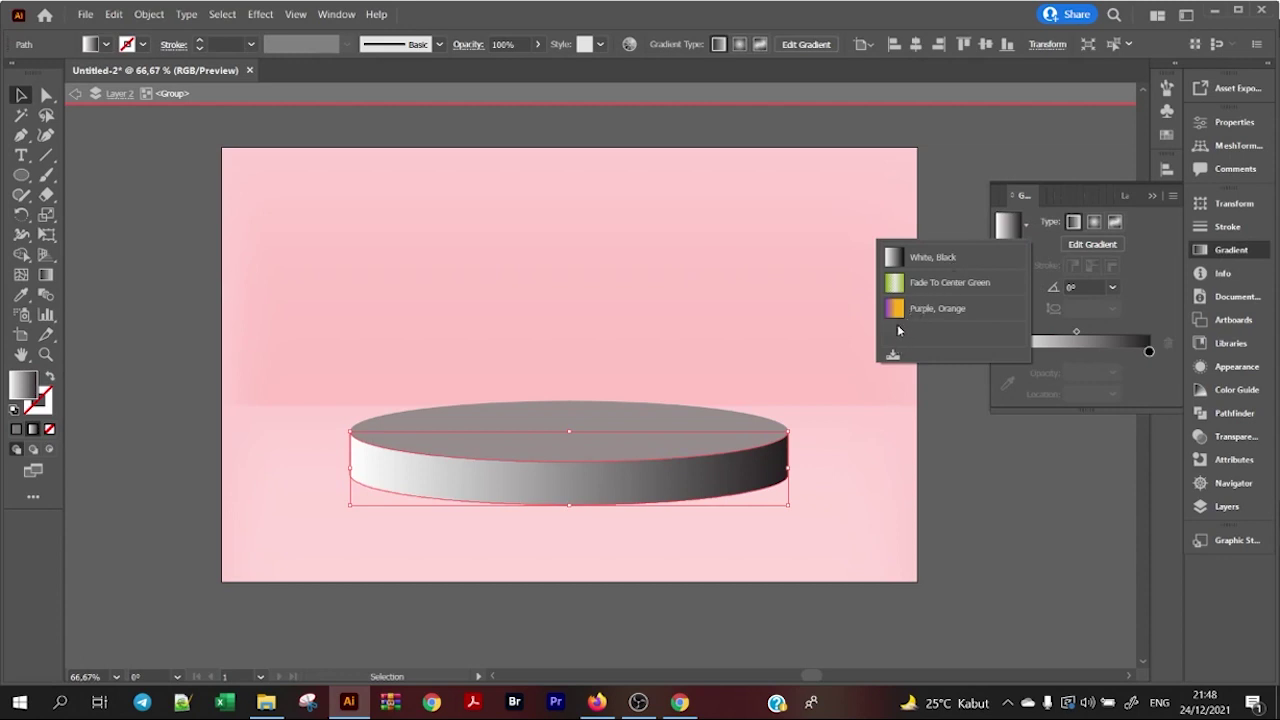
pyautogui.click(898, 283)
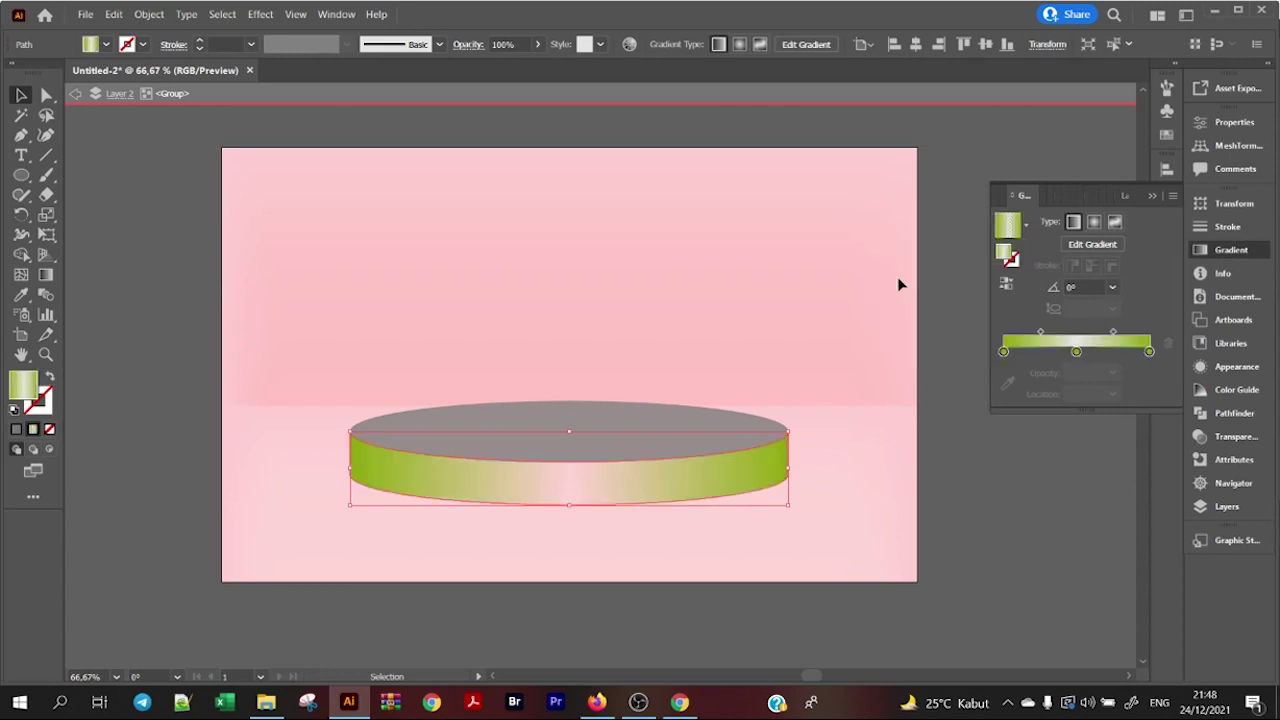
pyautogui.click(1076, 352)
pyautogui.moveTo(1077, 353); pyautogui.dragTo(1022, 374)
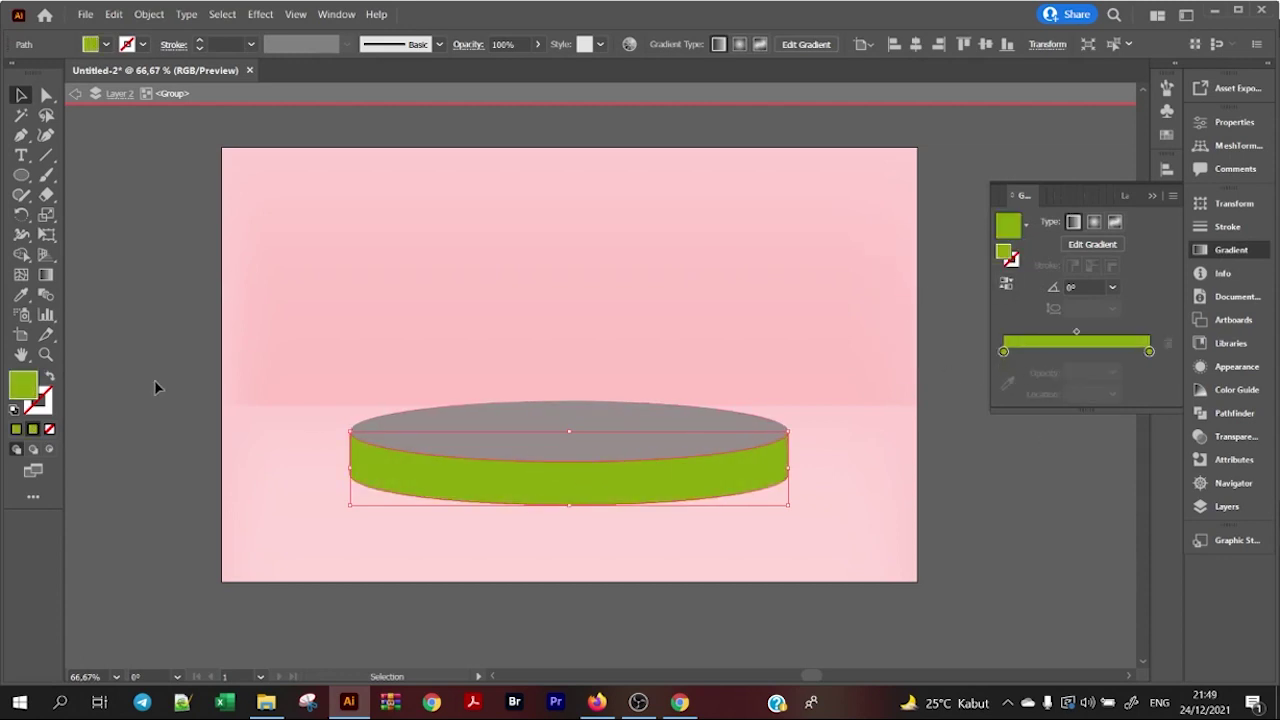
pyautogui.click(45, 274)
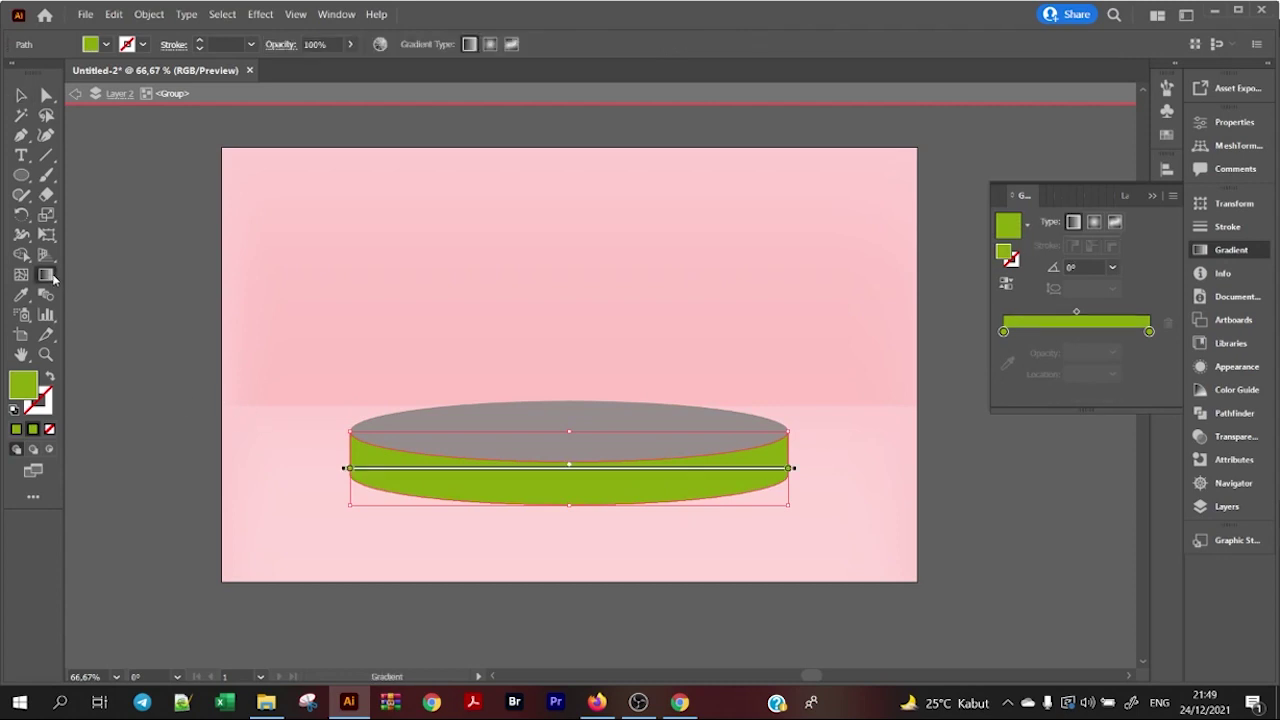
# Step: Recolour the left gradient stop near-white and drag it toward the right
pyautogui.click(349, 469)
pyautogui.doubleClick(22, 384)
pyautogui.click(617, 185)
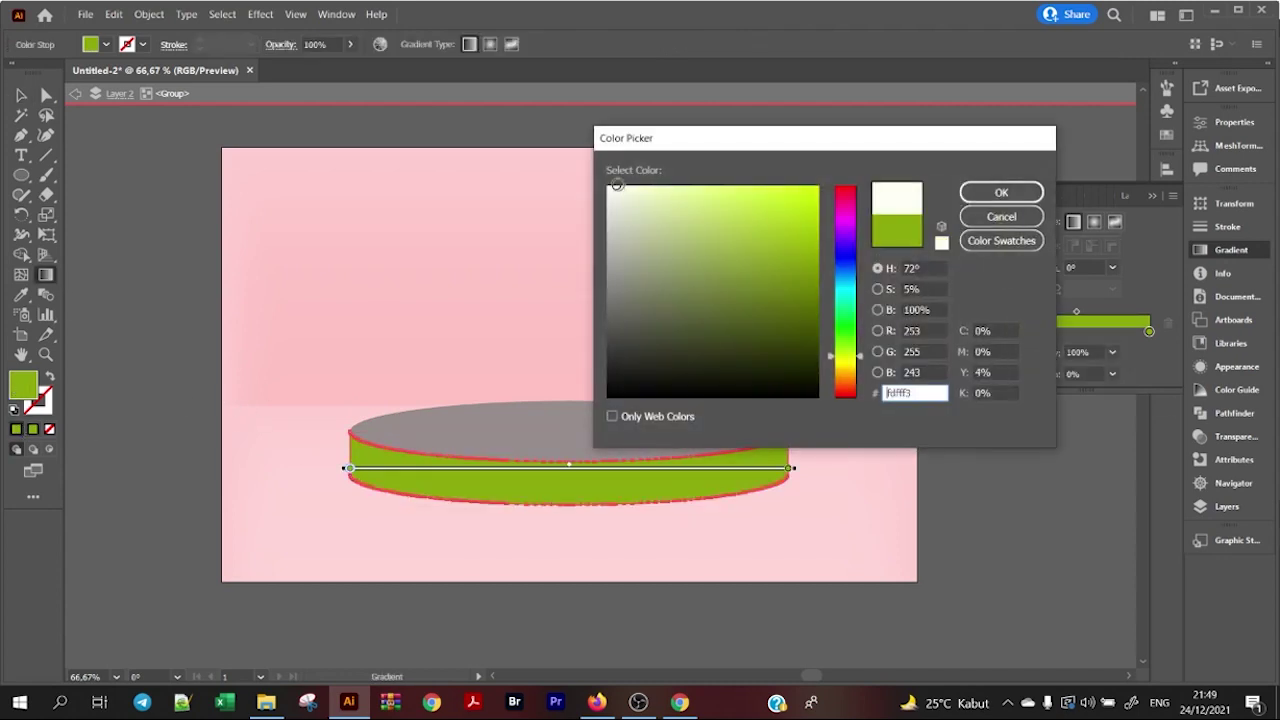
pyautogui.click(1001, 192)
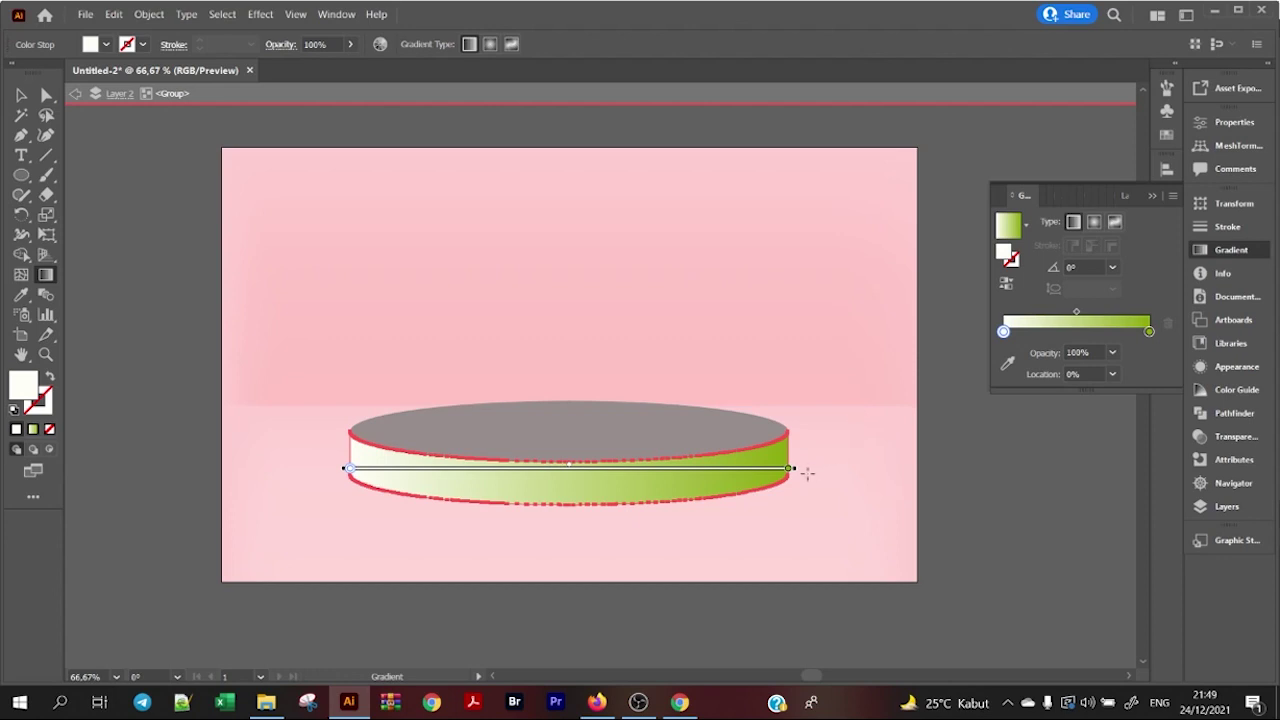
pyautogui.moveTo(349, 469); pyautogui.dragTo(677, 468)
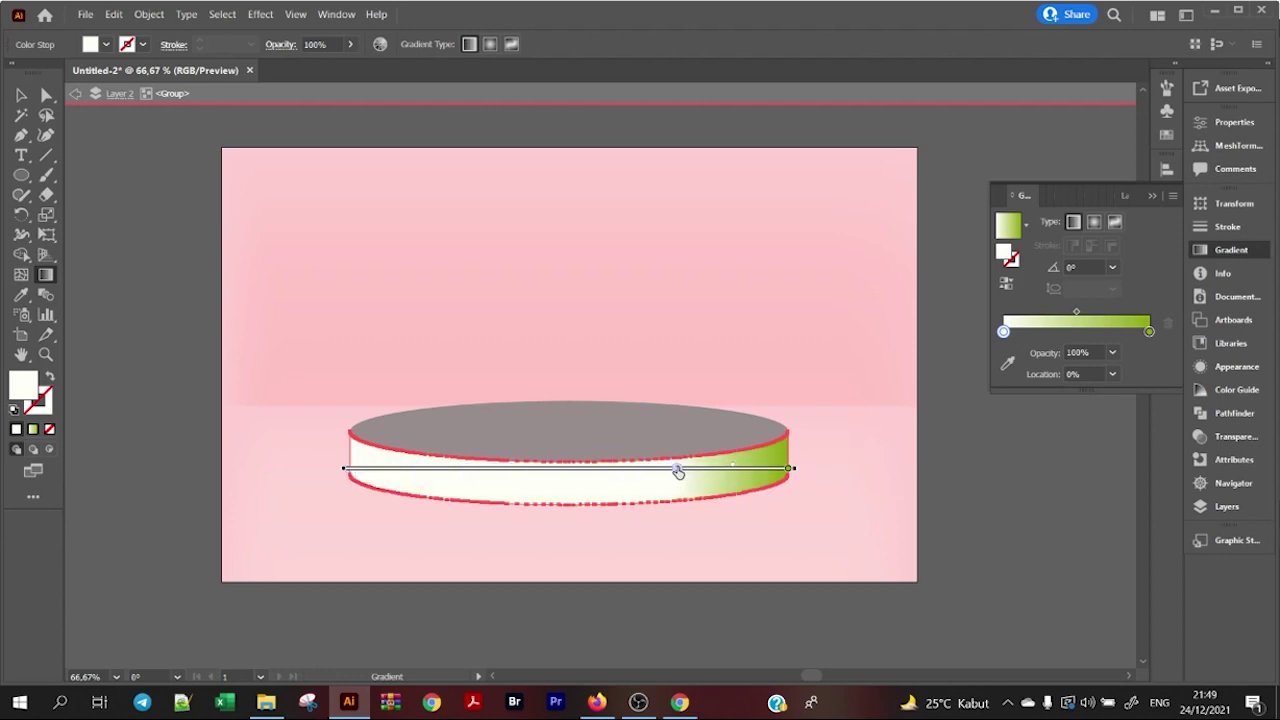
# Step: Set the right gradient stop to a near-white pink and nudge its position
pyautogui.click(788, 469)
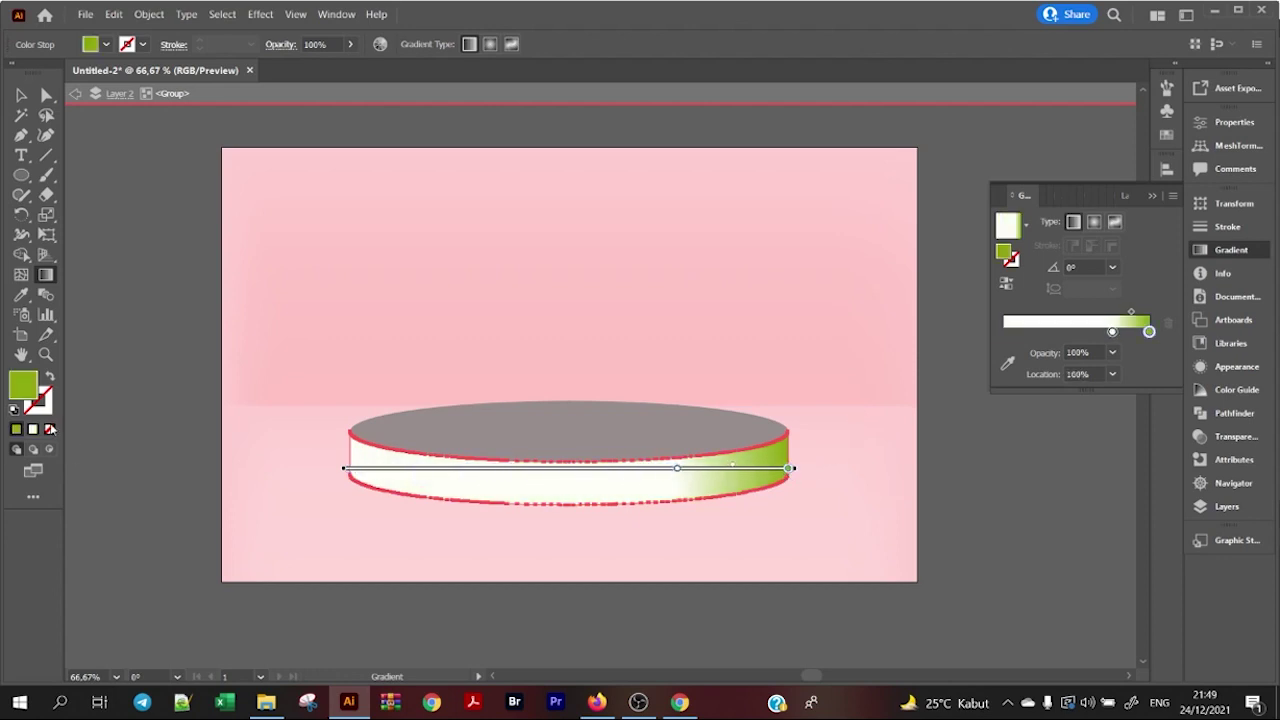
pyautogui.doubleClick(26, 388)
pyautogui.moveTo(800, 257); pyautogui.dragTo(616, 204)
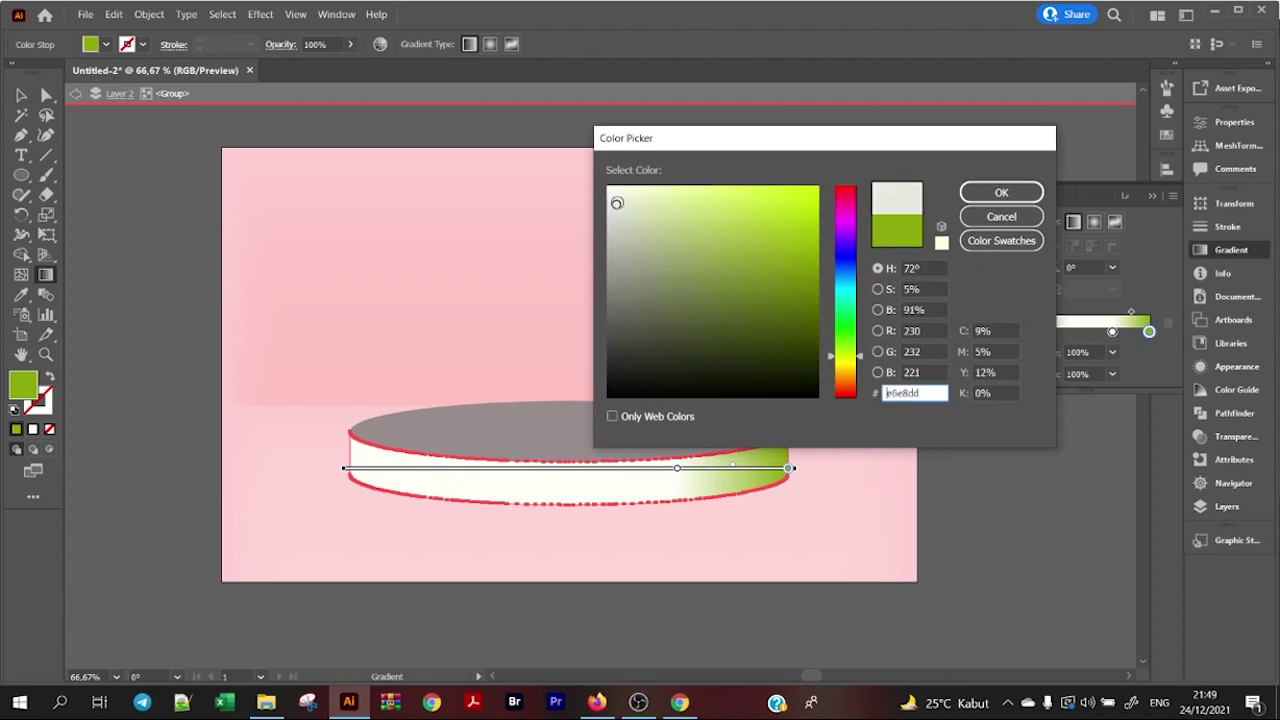
pyautogui.click(851, 238)
pyautogui.moveTo(851, 238); pyautogui.dragTo(849, 196)
pyautogui.click(1001, 192)
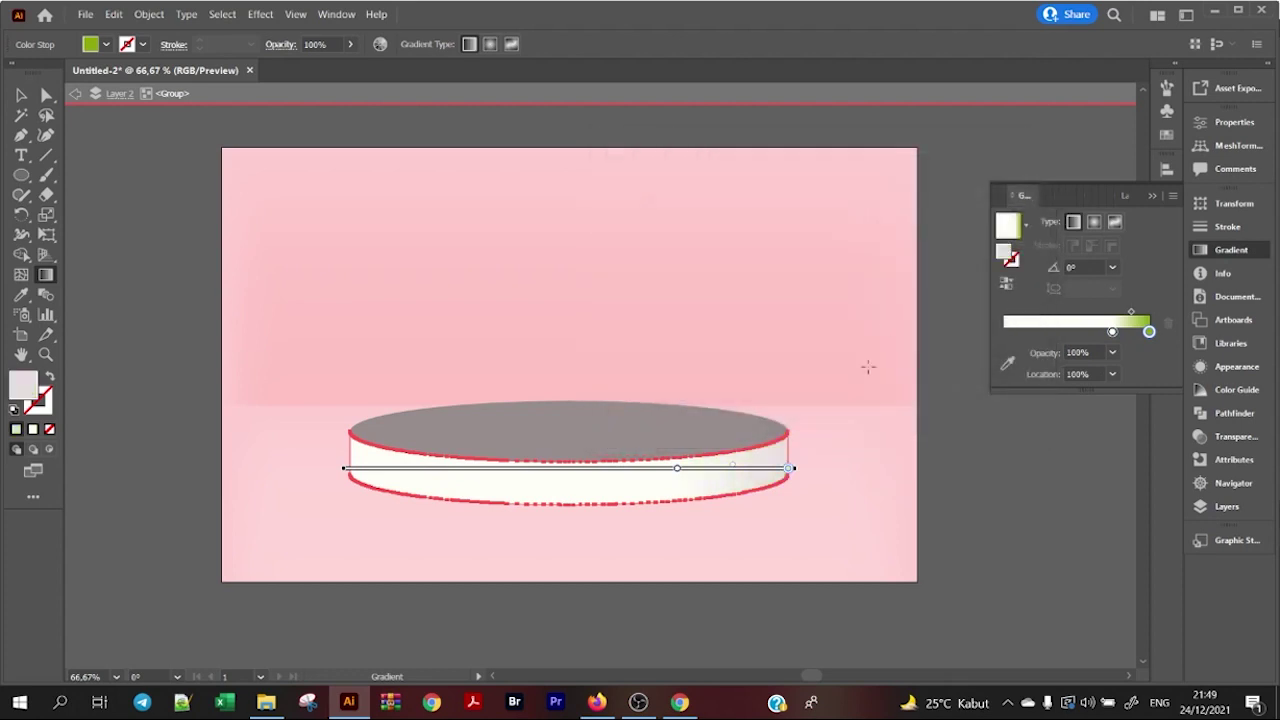
pyautogui.moveTo(788, 469)
pyautogui.mouseDown()
pyautogui.moveTo(367, 474)
pyautogui.moveTo(792, 477)
pyautogui.mouseUp()
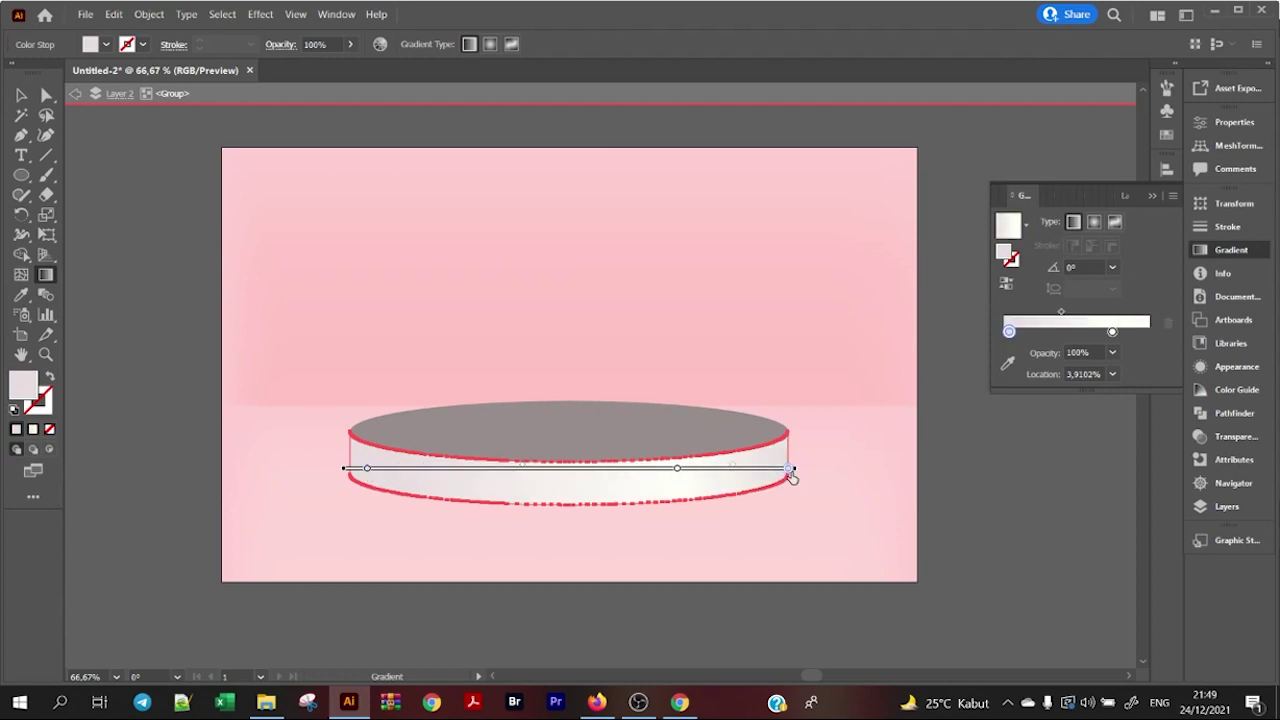
# Step: Make a stop greyish pink d8cacd and set the white highlight stop at 81.69%
pyautogui.doubleClick(28, 390)
pyautogui.click(621, 216)
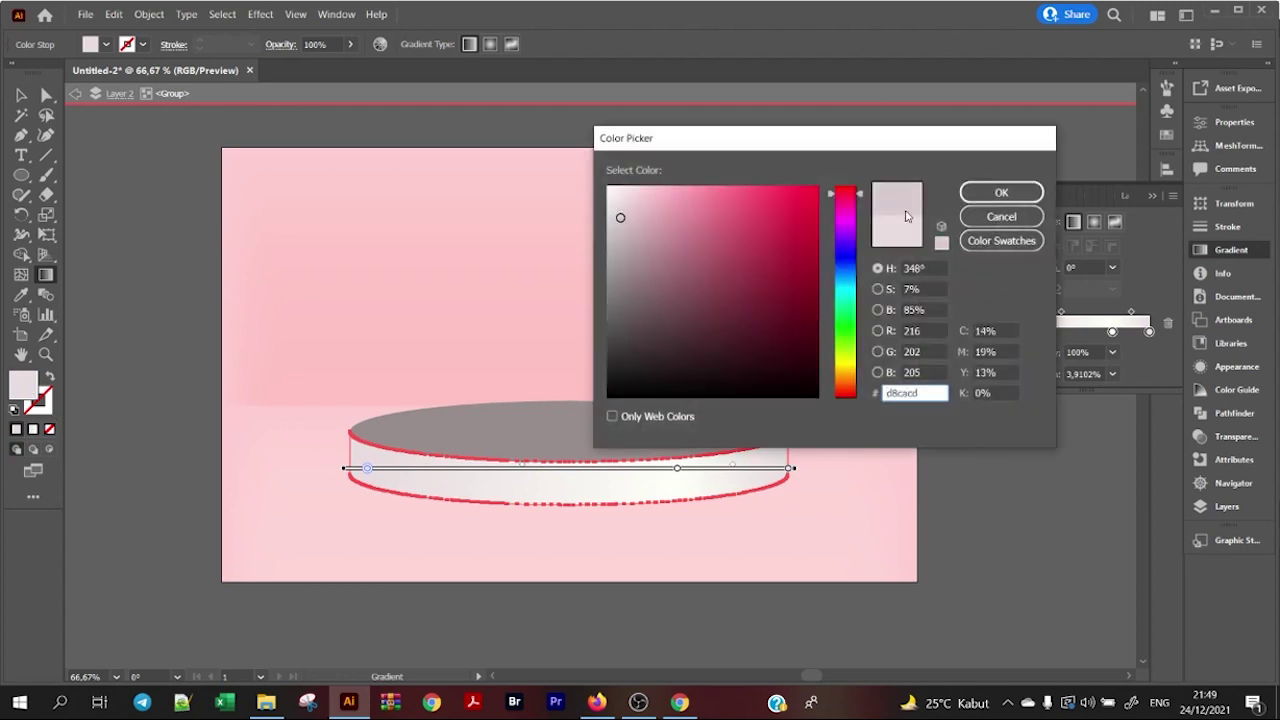
pyautogui.click(1001, 192)
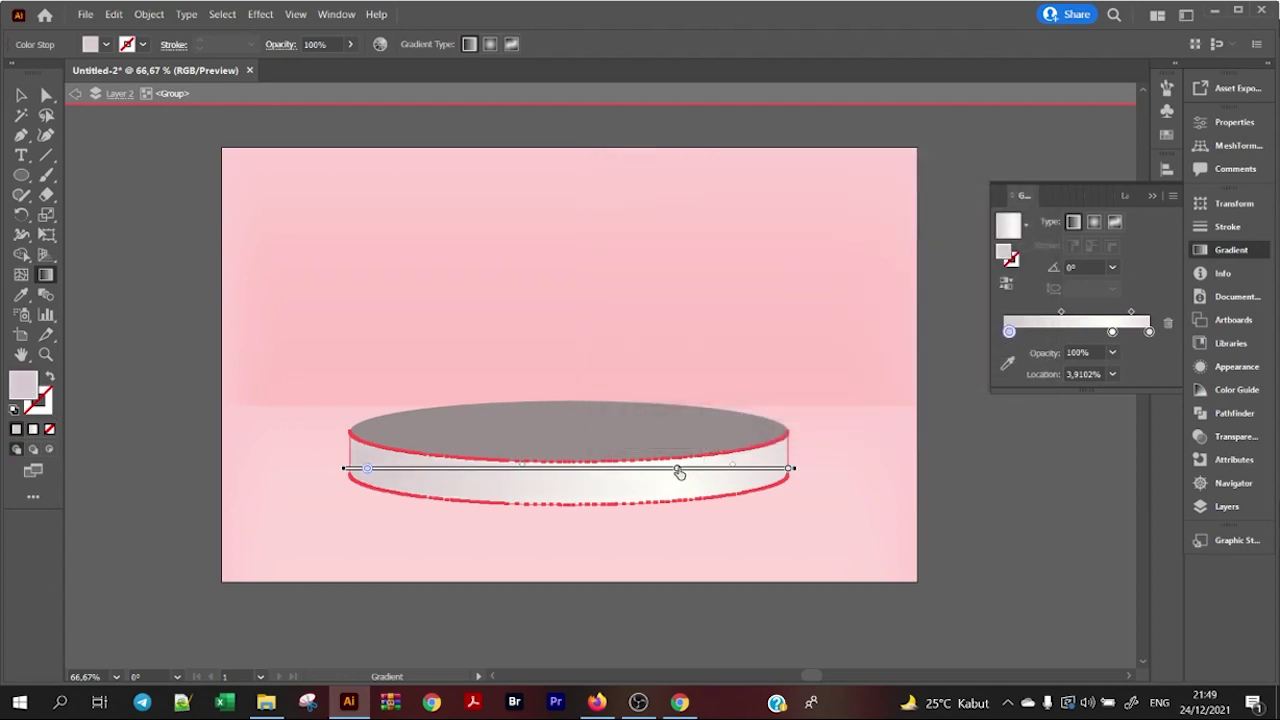
pyautogui.moveTo(679, 470); pyautogui.dragTo(708, 470)
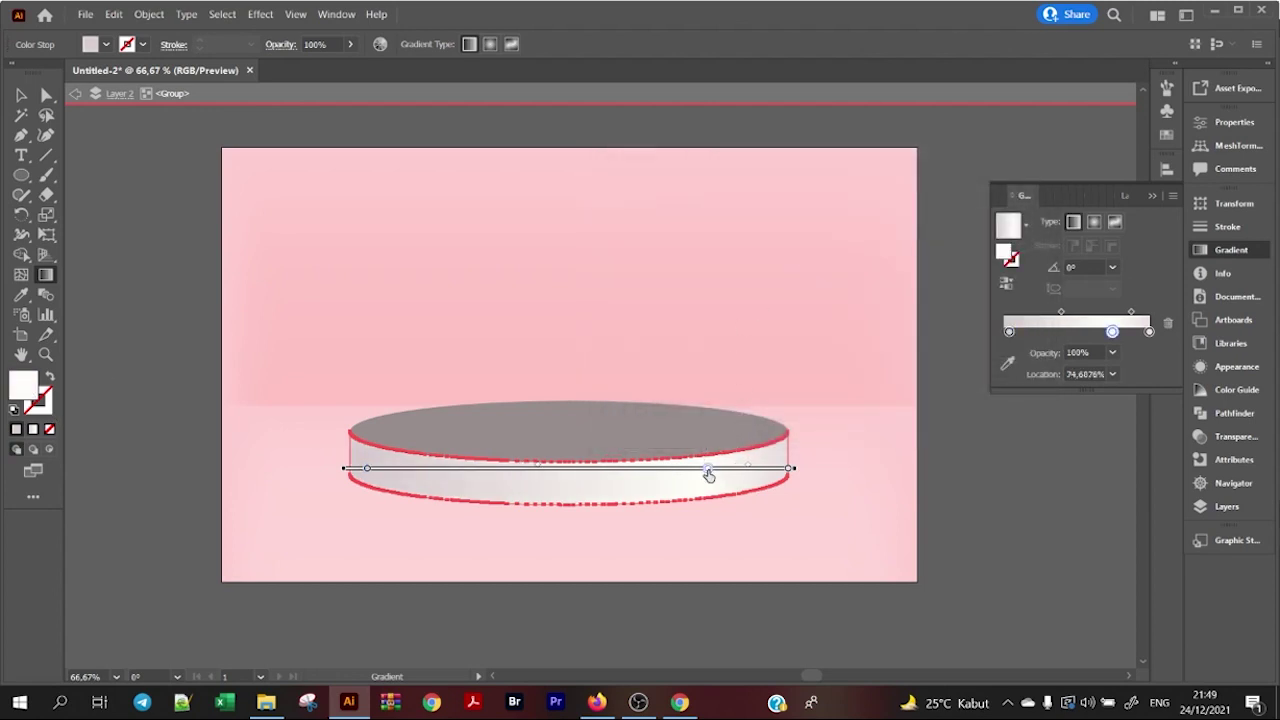
pyautogui.doubleClick(35, 392)
pyautogui.press('Return')
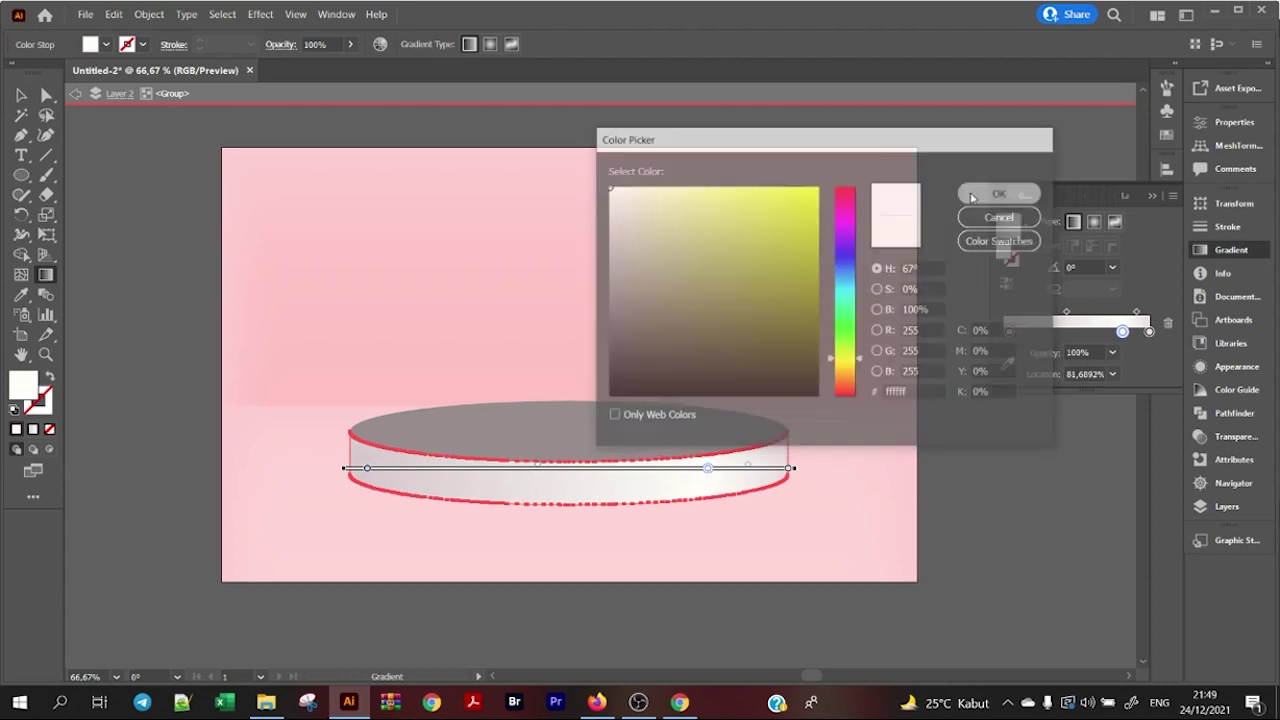
pyautogui.click(28, 98)
# Step: Give the podium's top ellipse a reversed two-stop radial gradient with a white centre
pyautogui.click(158, 157)
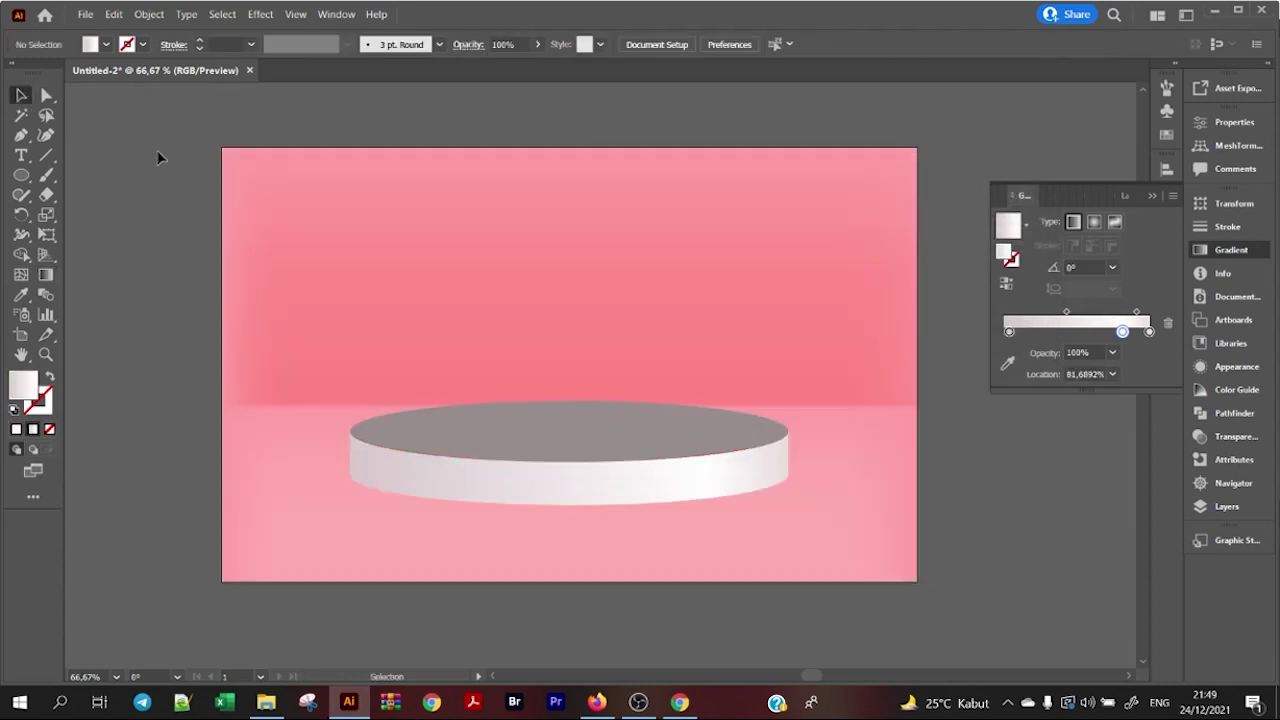
pyautogui.doubleClick(589, 428)
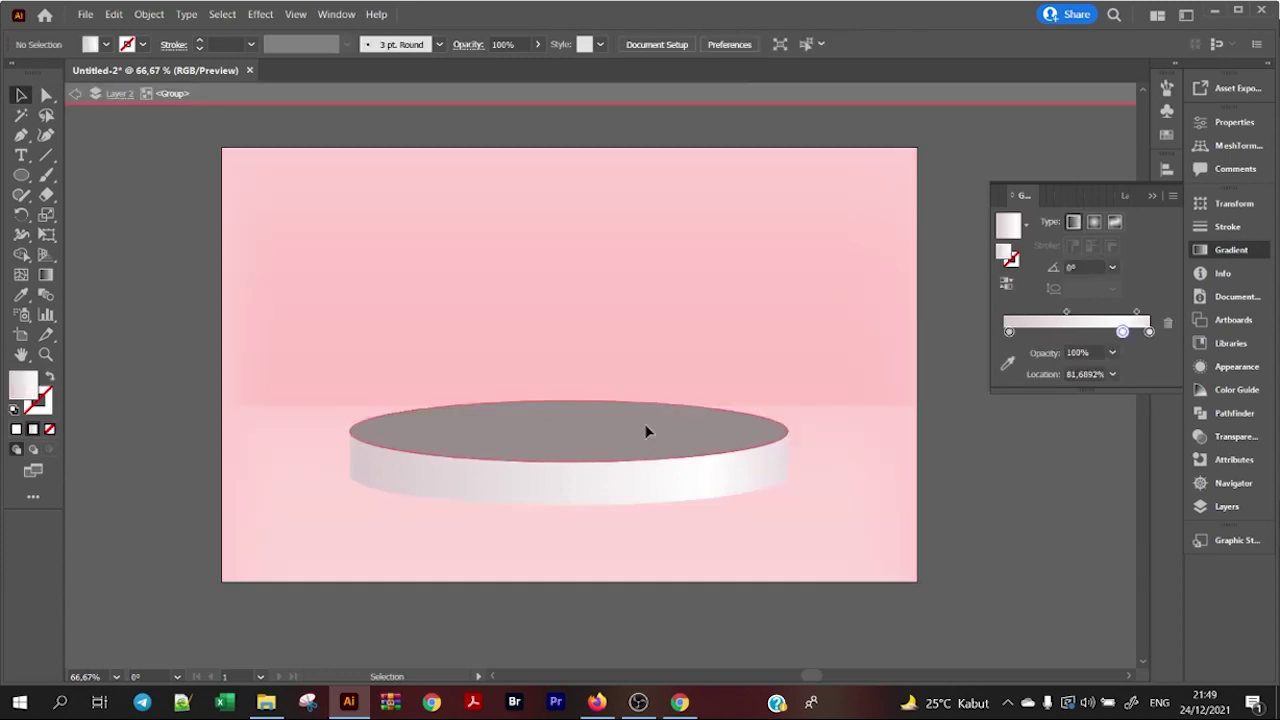
pyautogui.click(610, 425)
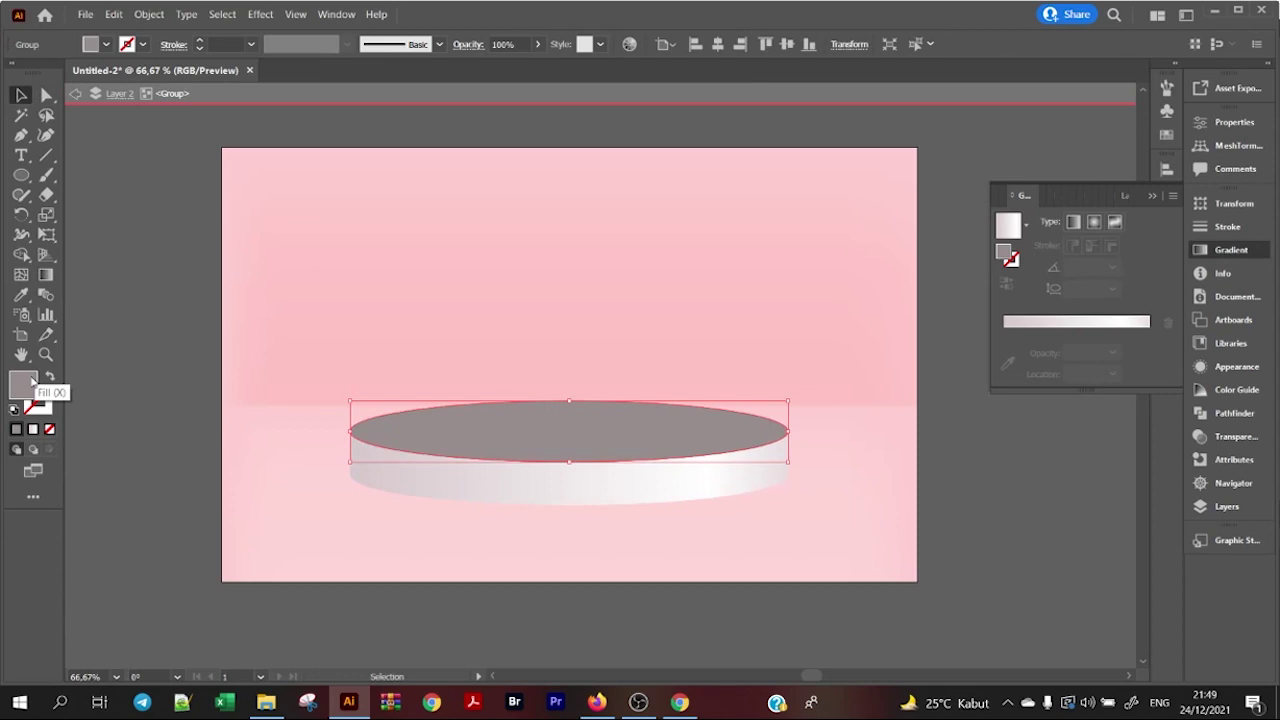
pyautogui.click(1099, 223)
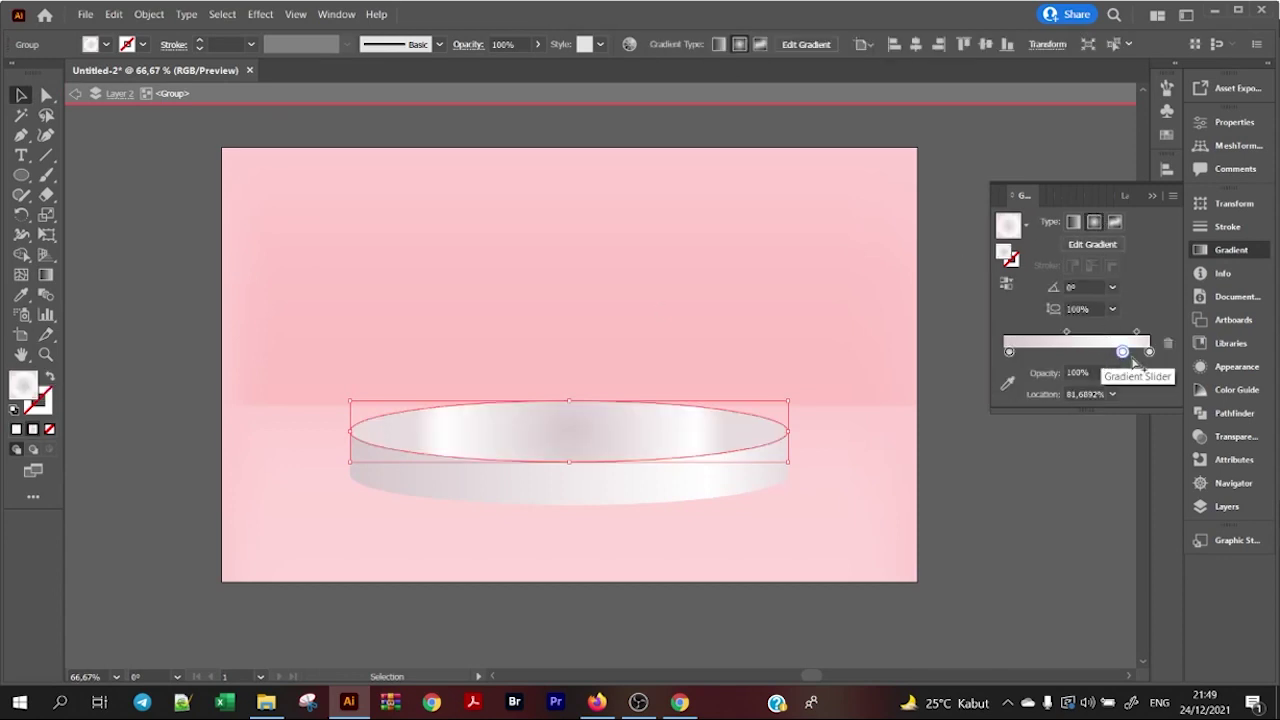
pyautogui.moveTo(1149, 352); pyautogui.dragTo(1104, 448)
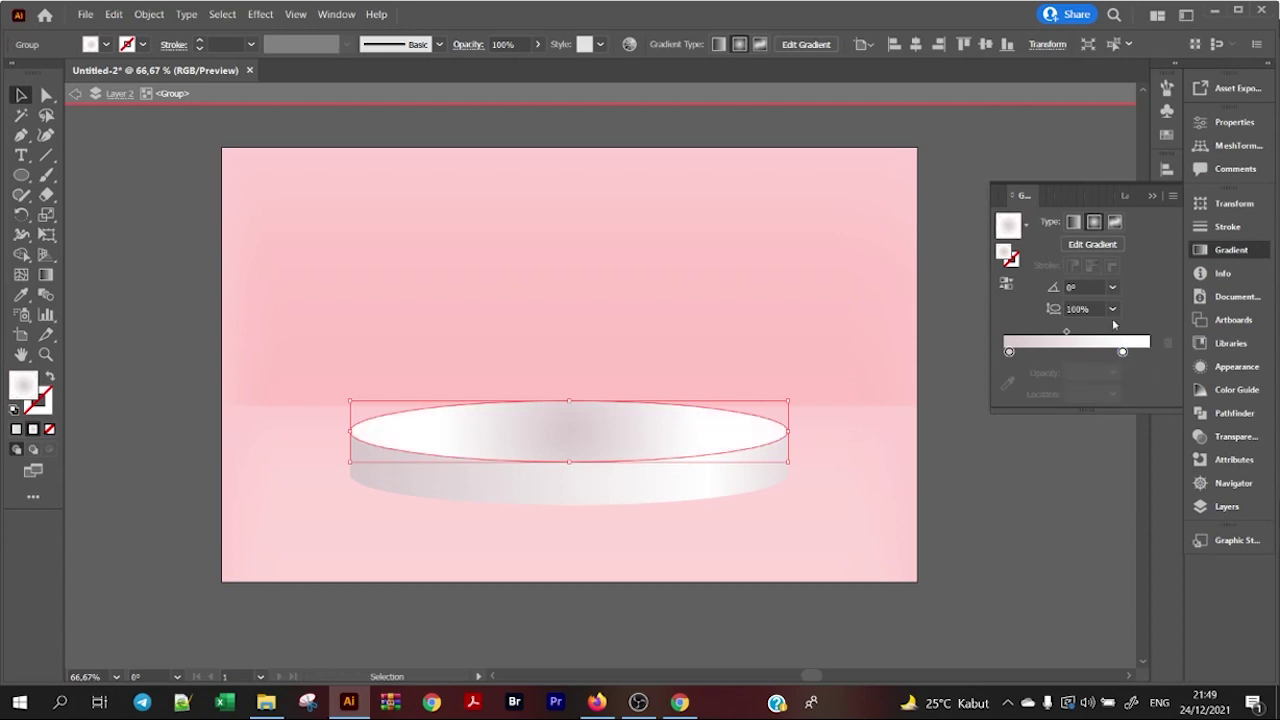
pyautogui.click(1006, 284)
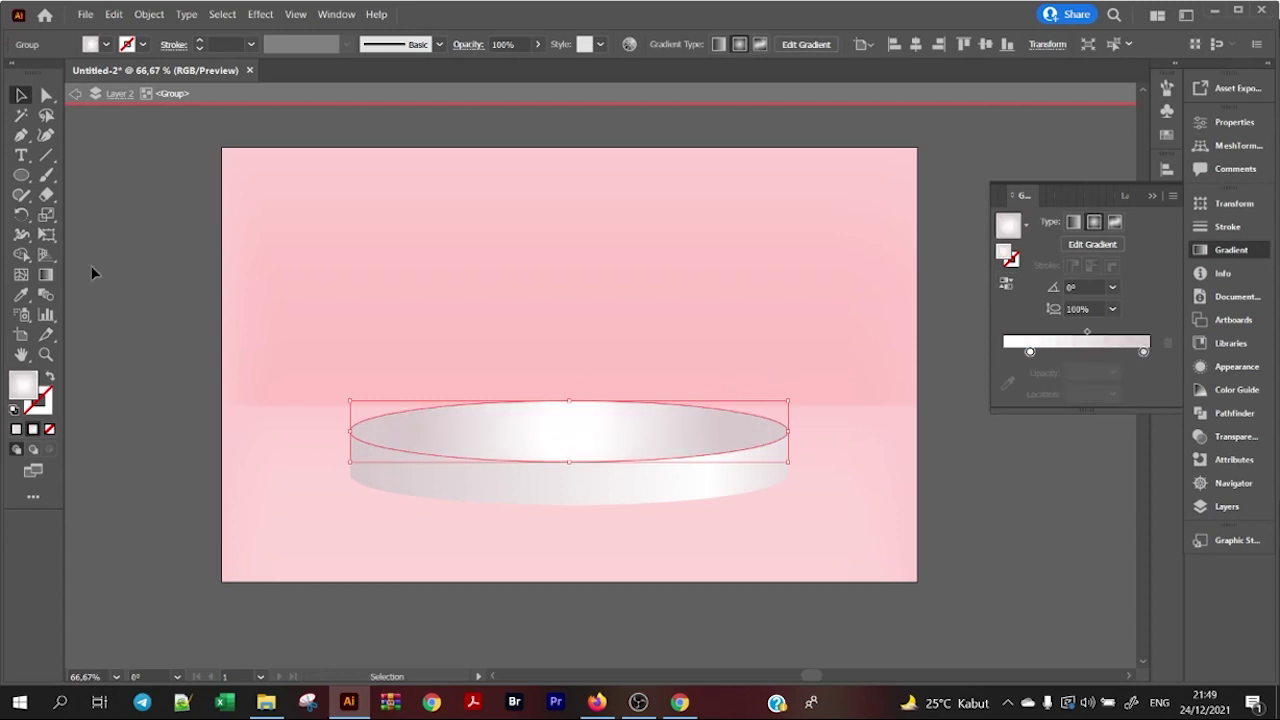
# Step: Redraw the top ellipse's gradient across it with the Gradient tool, then deselect to preview
pyautogui.click(48, 276)
pyautogui.moveTo(365, 386)
pyautogui.mouseDown()
pyautogui.moveTo(886, 438)
pyautogui.moveTo(873, 437)
pyautogui.mouseUp()
pyautogui.moveTo(416, 322)
pyautogui.mouseDown()
pyautogui.moveTo(491, 351)
pyautogui.moveTo(978, 460)
pyautogui.mouseUp()
pyautogui.click(21, 95)
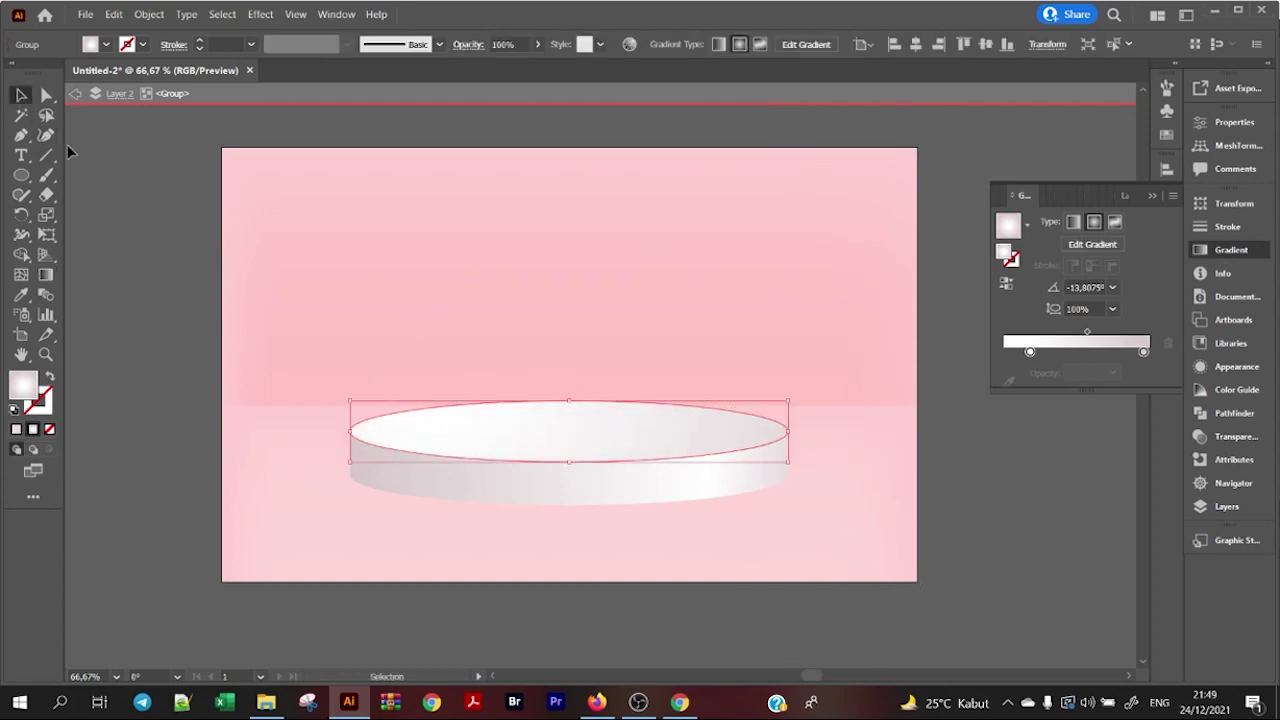
pyautogui.click(100, 190)
pyautogui.scroll(-4, 560, 397)
pyautogui.scroll(2, 685, 409)
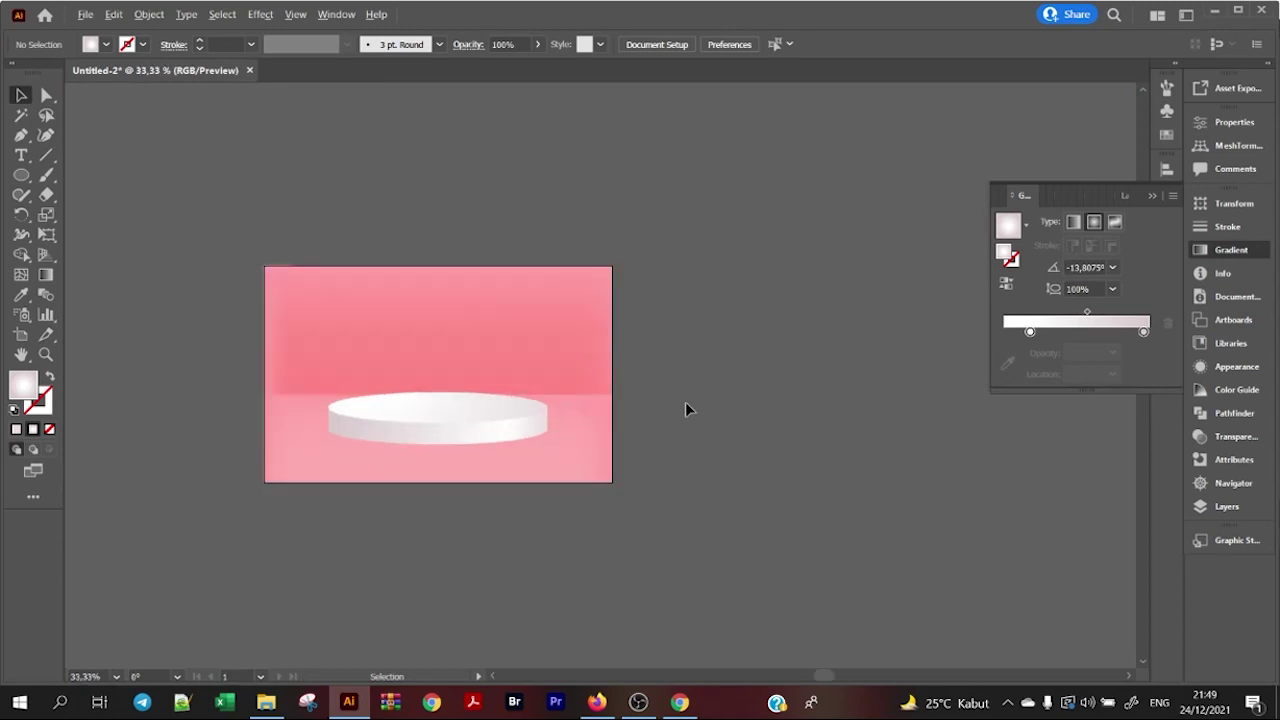
pyautogui.scroll(2, 265, 375)
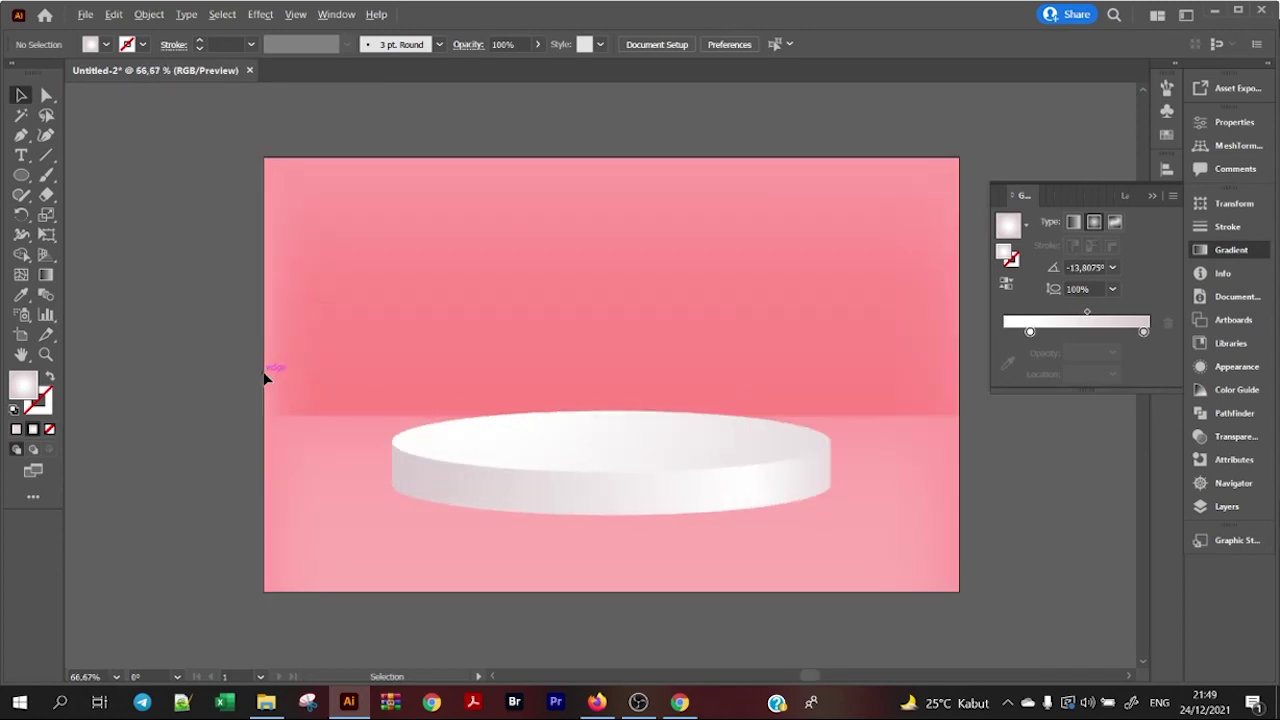
pyautogui.scroll(-1, 265, 378)
pyautogui.scroll(2, 505, 480)
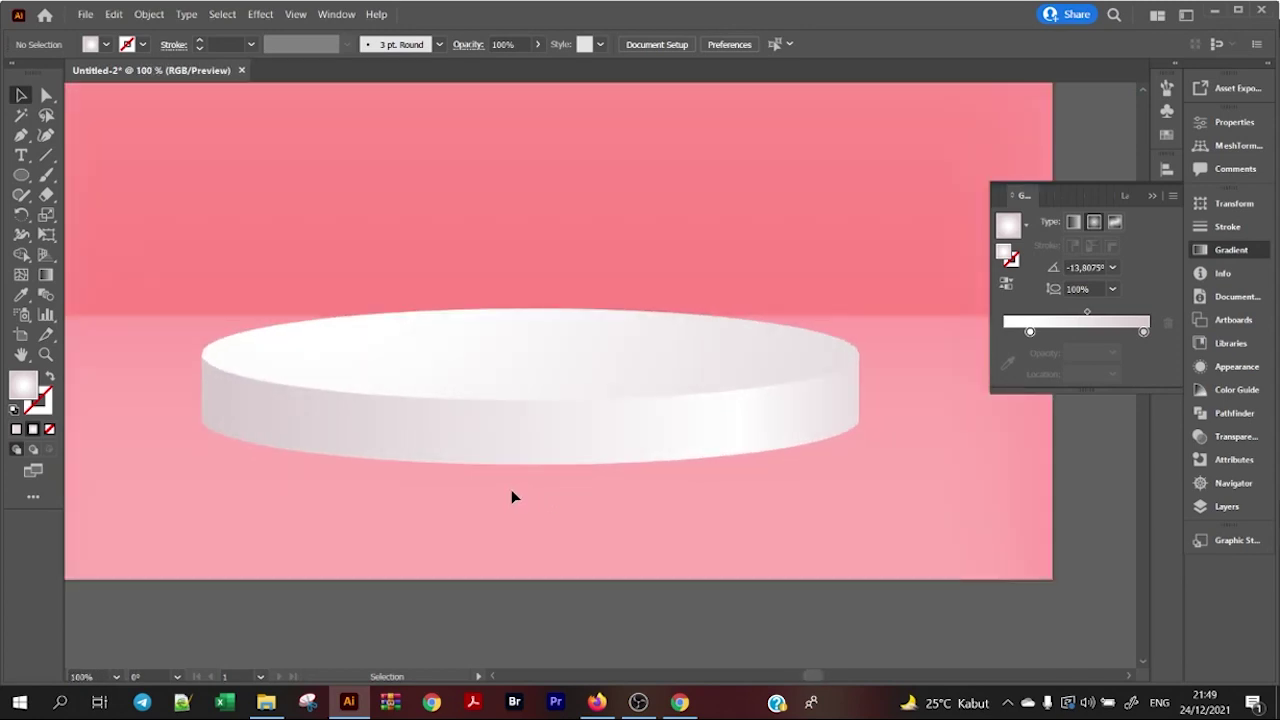
# Step: Enter the podium group and select its top ellipse, undoing an accidental lift
pyautogui.scroll(-1, 511, 489)
pyautogui.doubleClick(515, 412)
pyautogui.scroll(2, 517, 414)
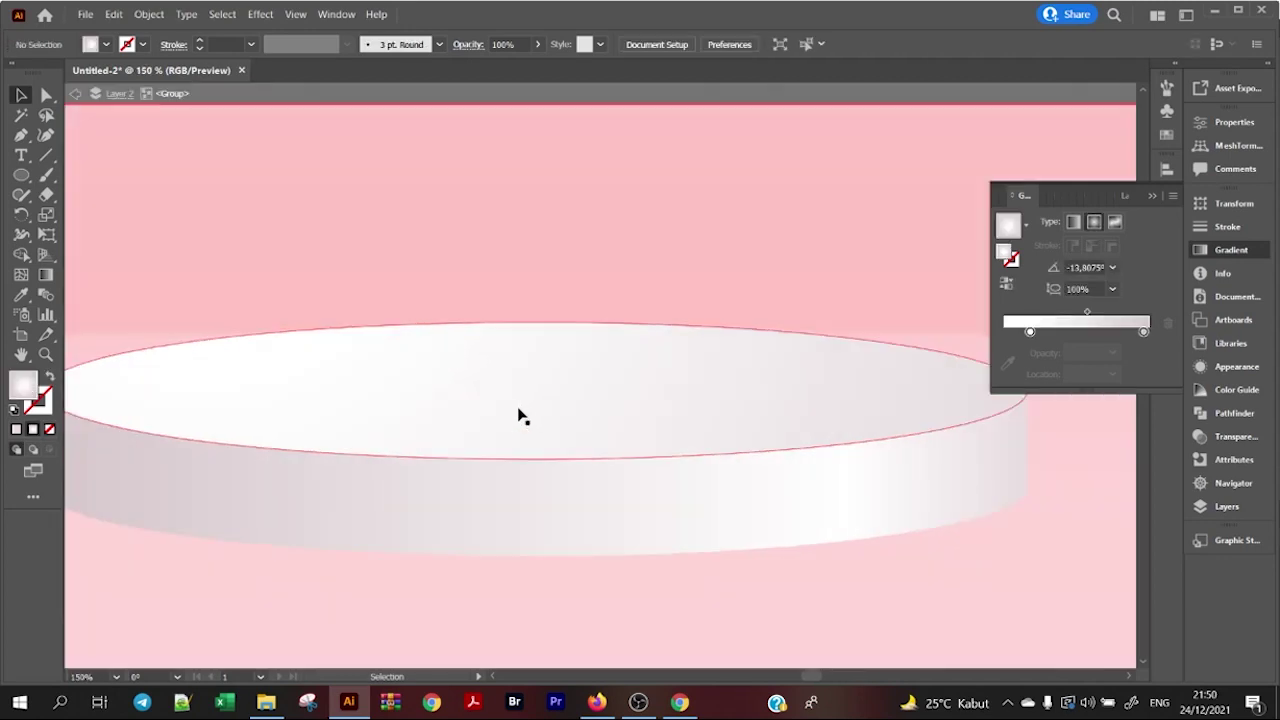
pyautogui.scroll(-2, 520, 415)
pyautogui.click(522, 416)
pyautogui.scroll(1, 522, 416)
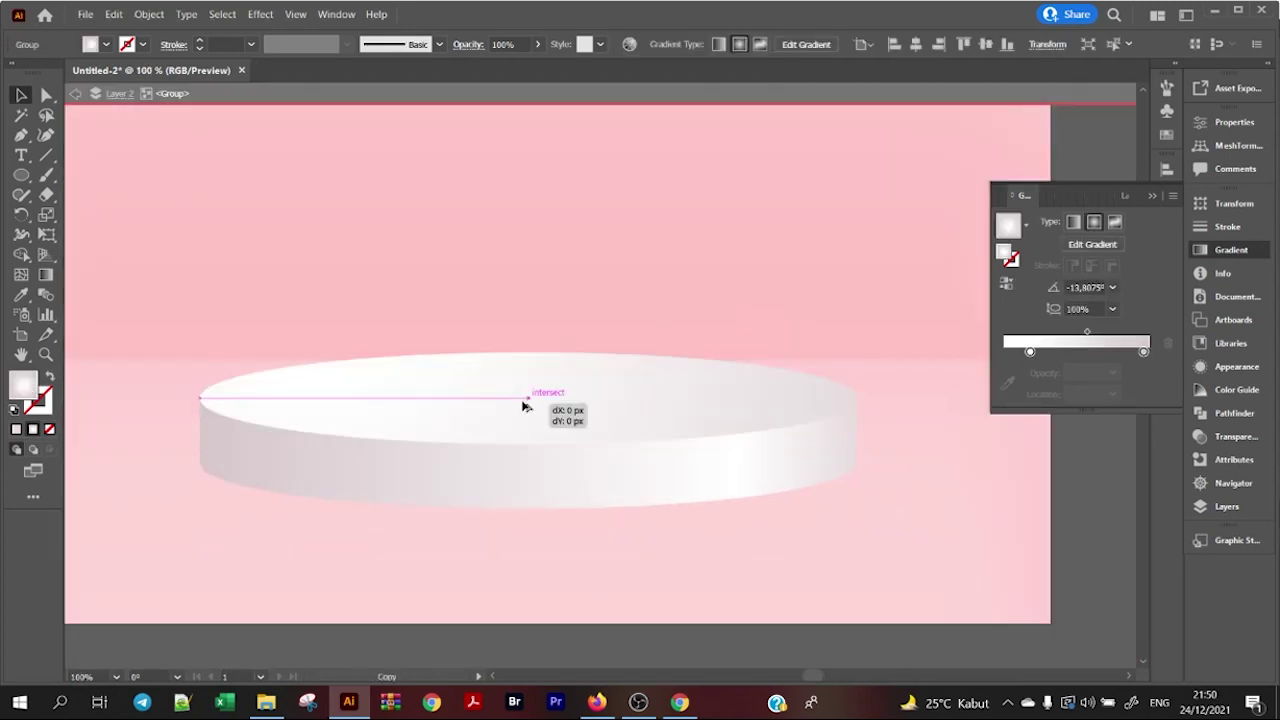
pyautogui.scroll(1, 516, 425)
pyautogui.scroll(-1, 517, 435)
pyautogui.moveTo(626, 429); pyautogui.dragTo(630, 353)
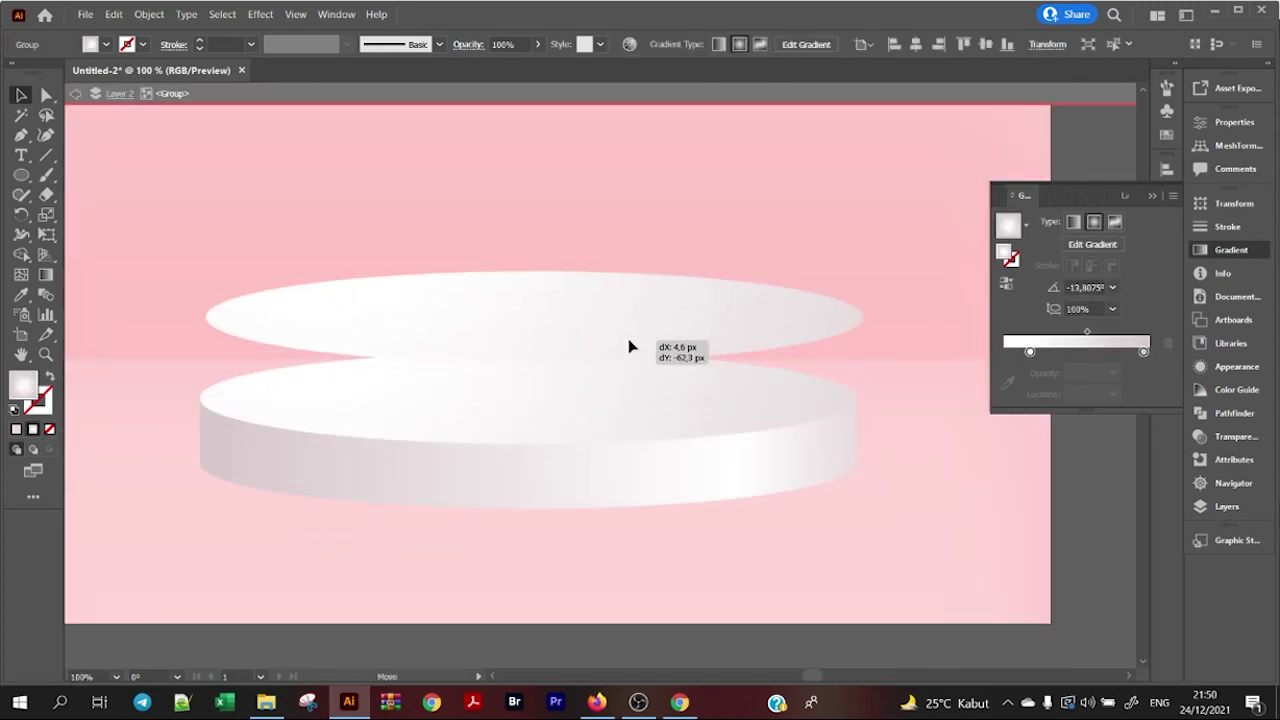
pyautogui.hotkey('ctrl', 'z')
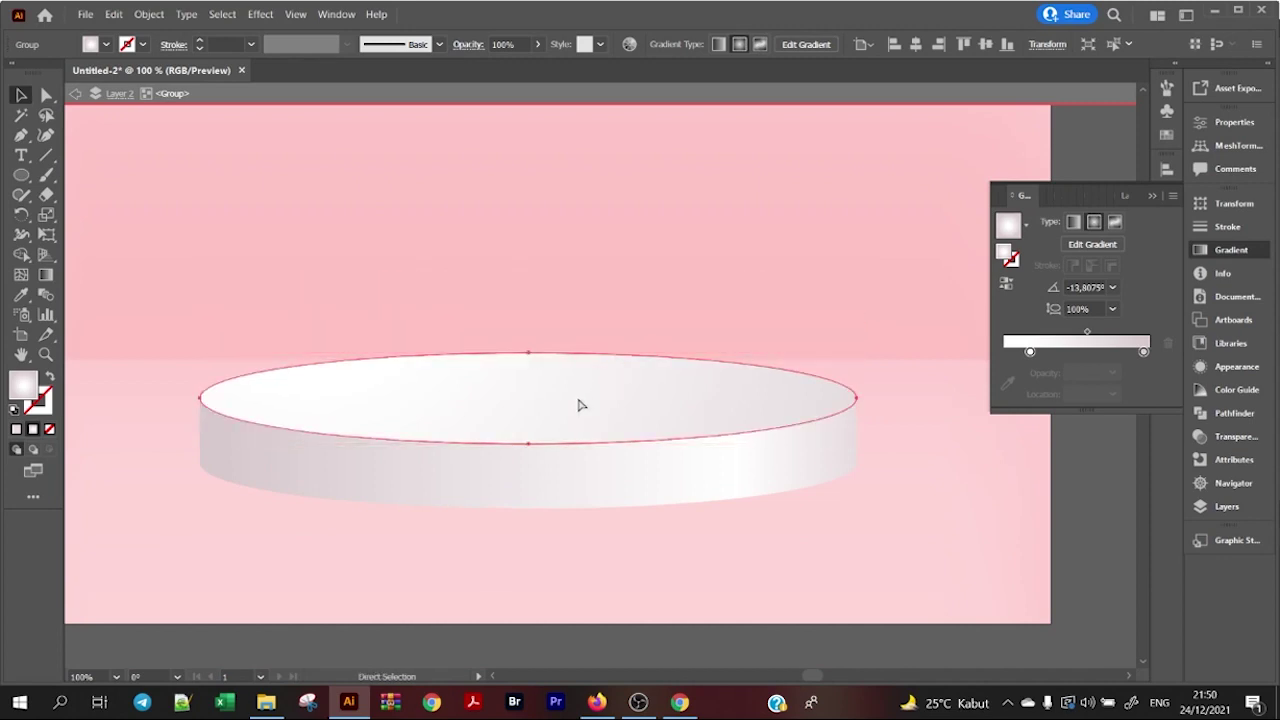
# Step: Alt-drag a copy of the top ellipse slightly lower and centre it on the podium
pyautogui.moveTo(563, 407); pyautogui.dragTo(562, 409)
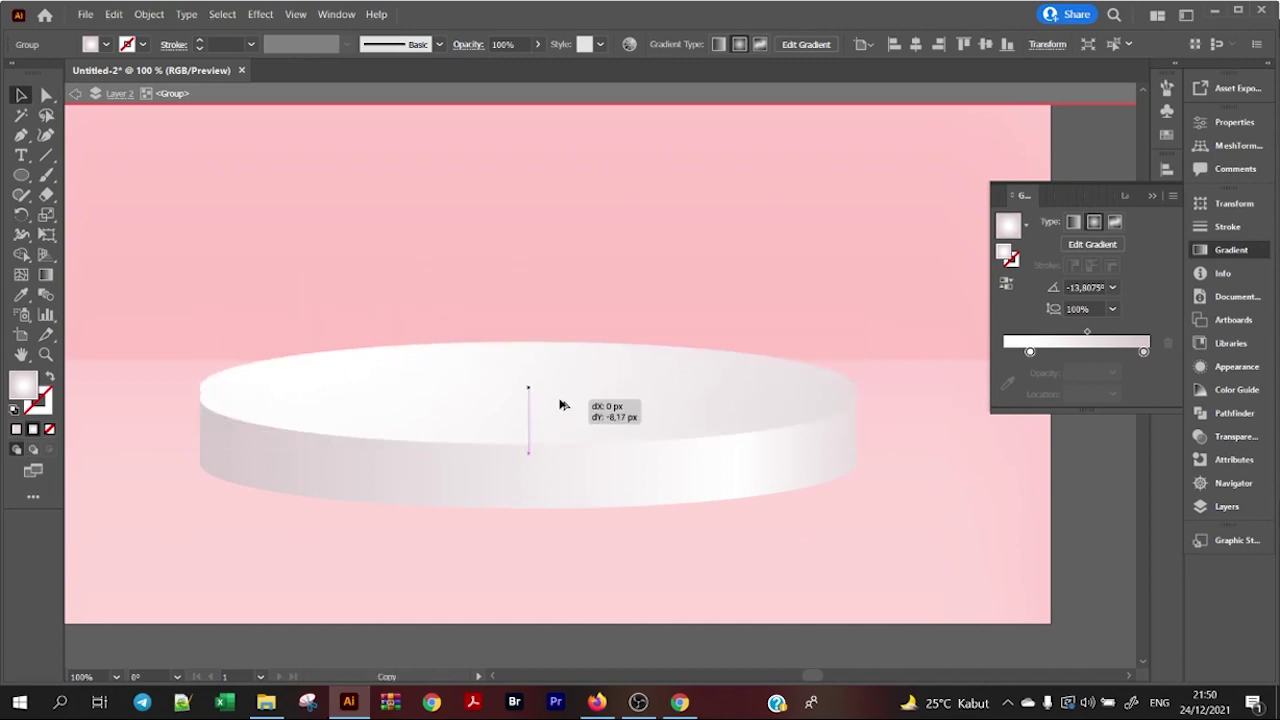
pyautogui.scroll(3, 483, 440)
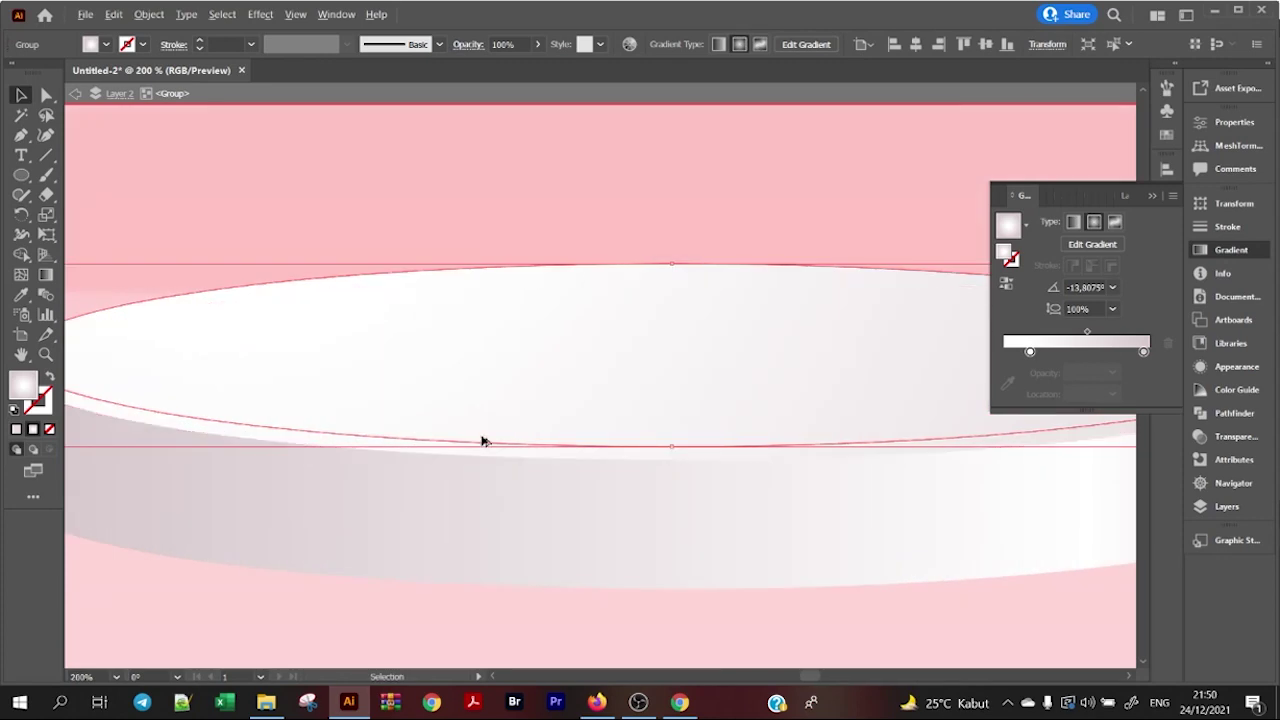
pyautogui.scroll(-2, 508, 420)
pyautogui.moveTo(508, 422); pyautogui.dragTo(507, 431)
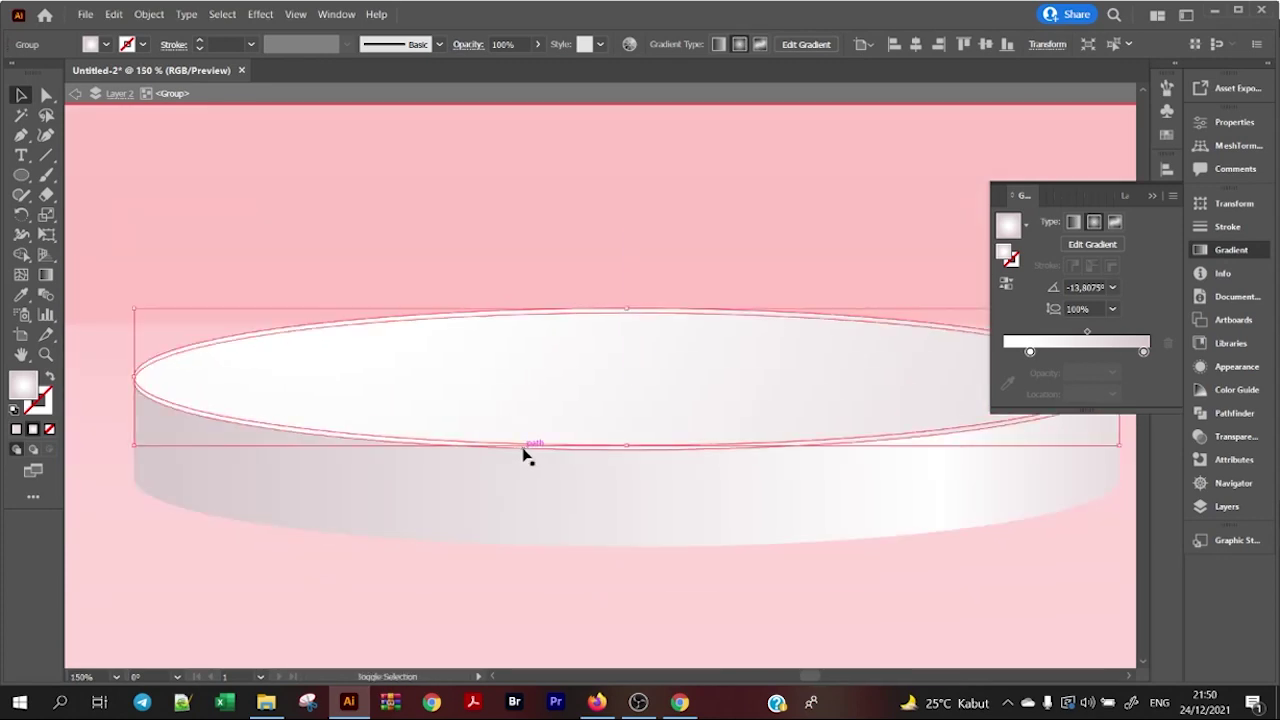
pyautogui.moveTo(524, 453); pyautogui.dragTo(556, 427)
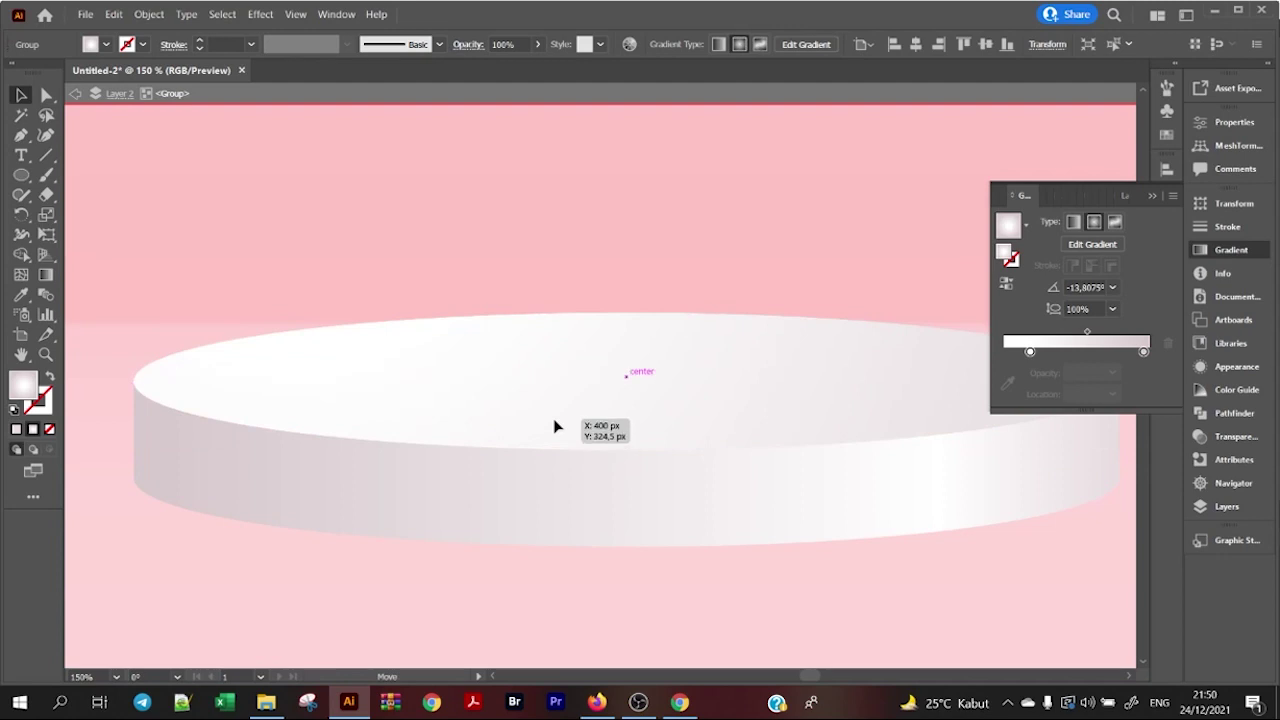
pyautogui.moveTo(555, 421); pyautogui.dragTo(555, 423)
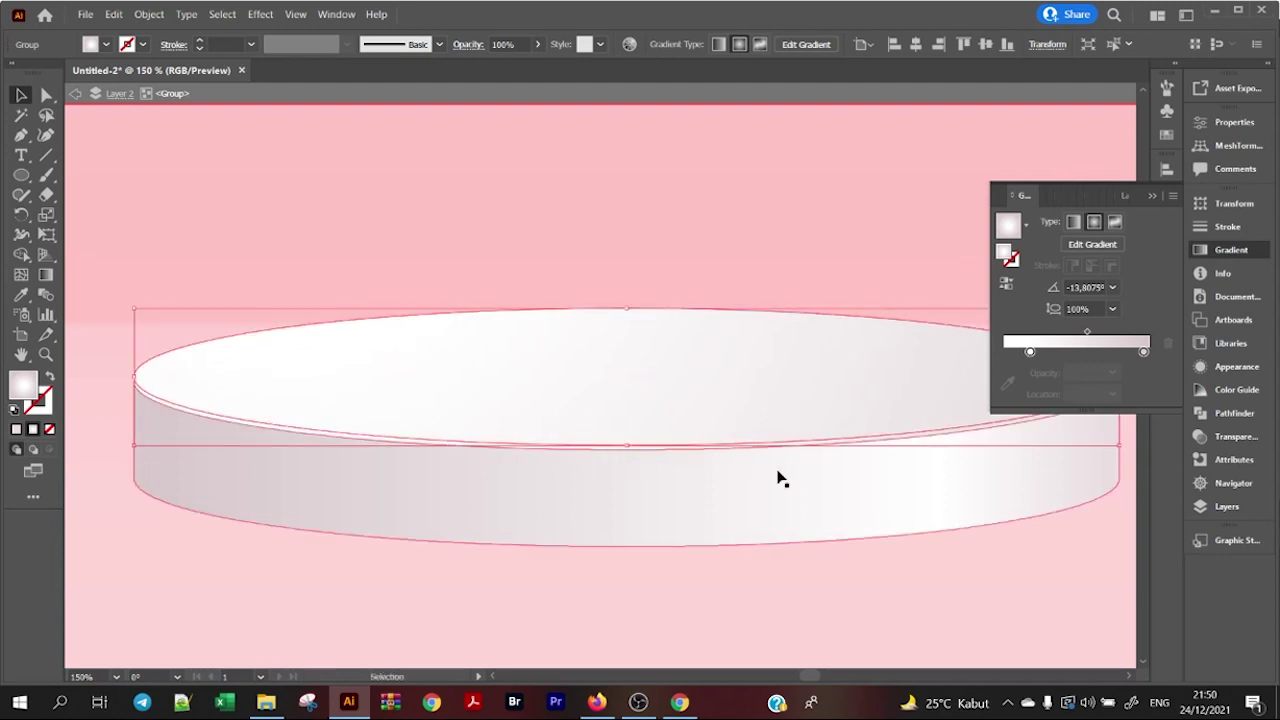
# Step: Align the copy's left and right edges with the podium, then select both ellipses
pyautogui.scroll(1, 254, 423)
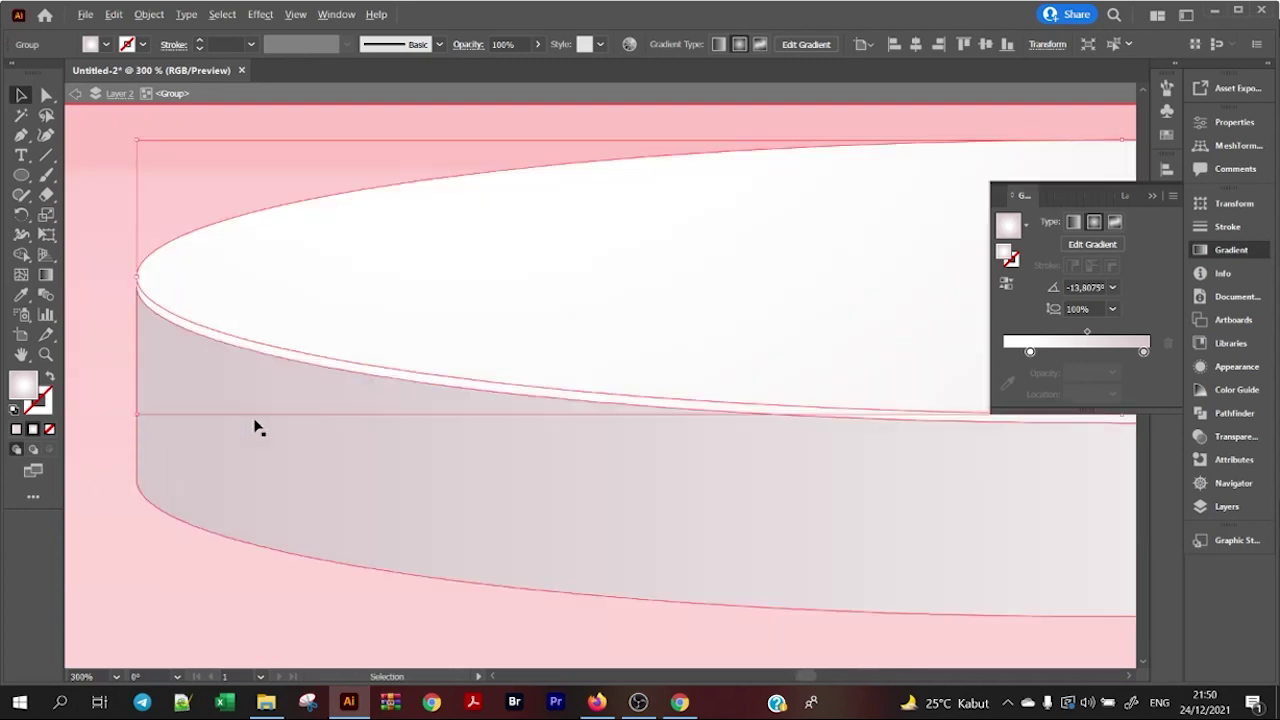
pyautogui.scroll(1, 363, 363)
pyautogui.scroll(1, 298, 330)
pyautogui.moveTo(363, 363); pyautogui.dragTo(298, 325)
pyautogui.scroll(-2, 297, 325)
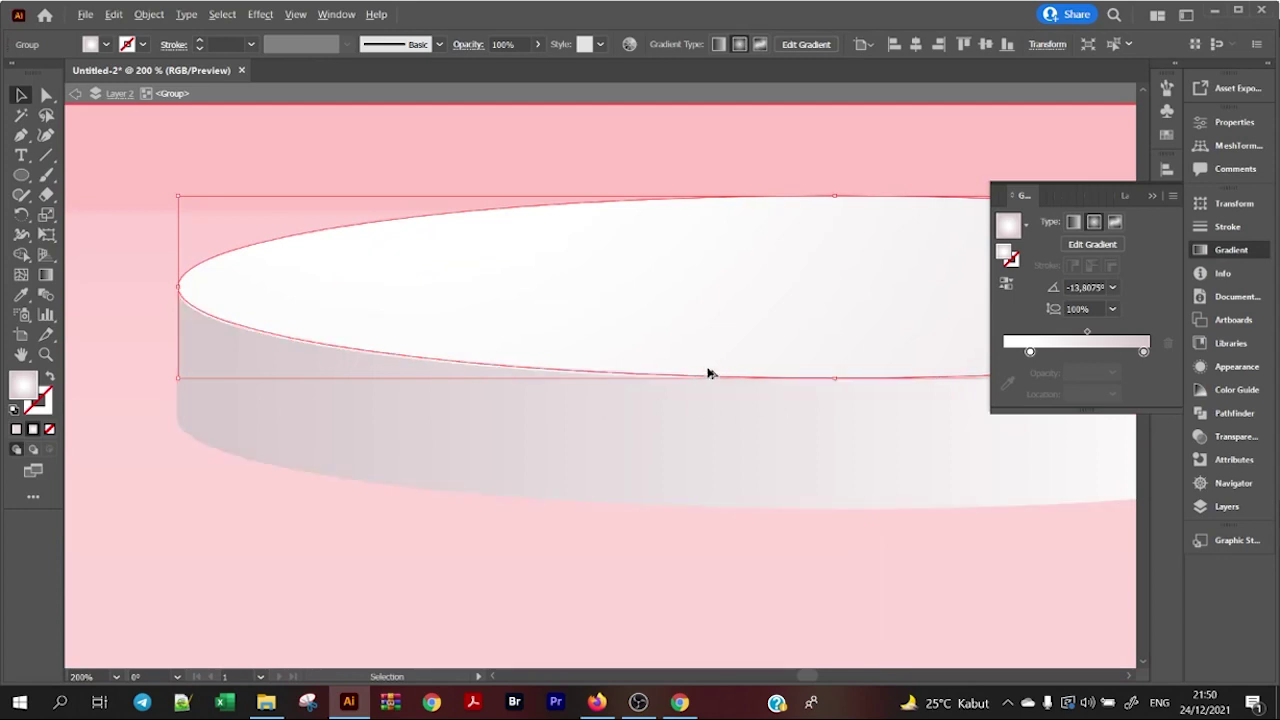
pyautogui.scroll(-2, 709, 371)
pyautogui.scroll(2, 834, 369)
pyautogui.scroll(2, 757, 311)
pyautogui.moveTo(757, 311)
pyautogui.mouseDown()
pyautogui.moveTo(754, 300)
pyautogui.moveTo(757, 311)
pyautogui.mouseUp()
pyautogui.scroll(-1, 757, 311)
pyautogui.scroll(-2, 543, 332)
pyautogui.scroll(3, 560, 351)
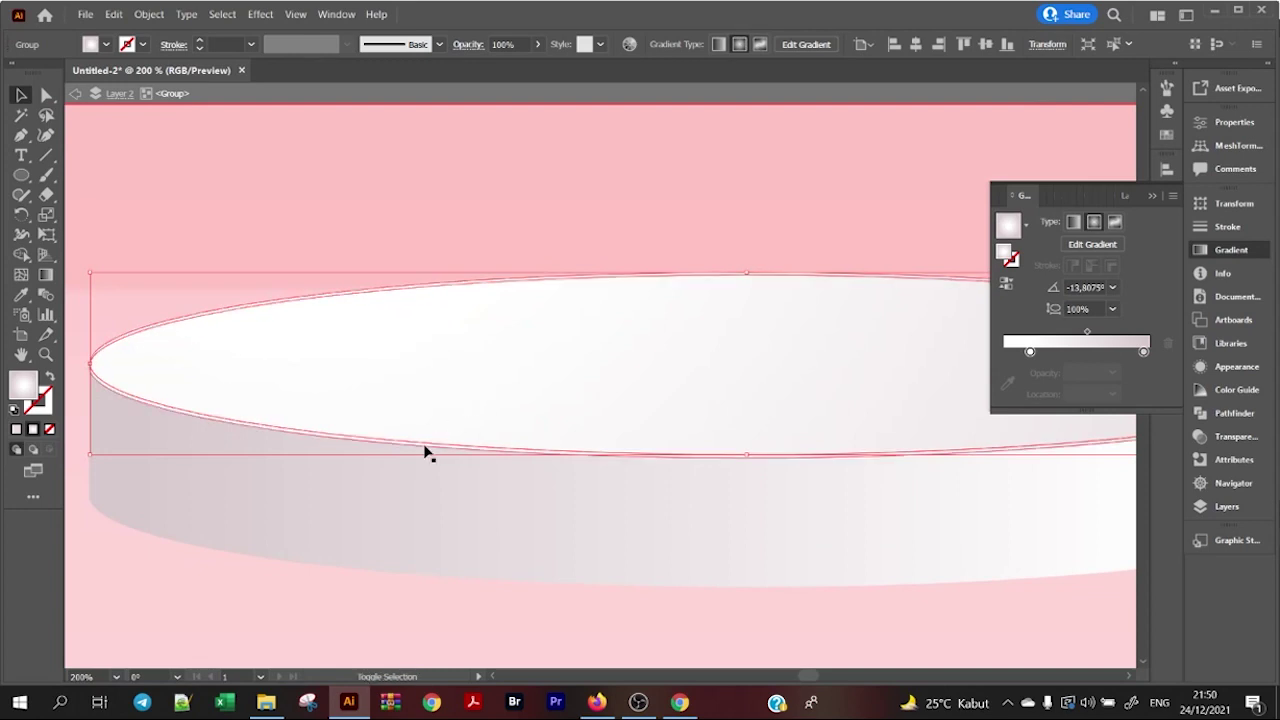
pyautogui.click(417, 452)
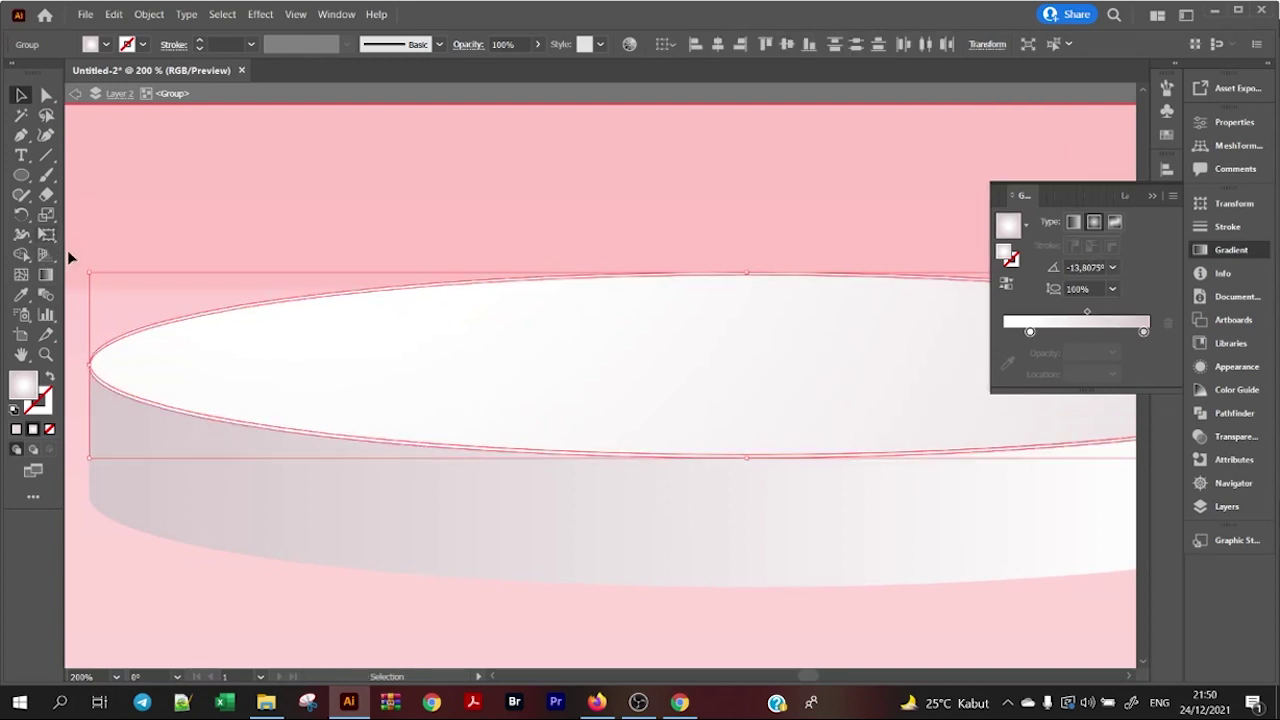
# Step: With Shape Builder active, set the selected ellipses' fill to white ffffff
pyautogui.click(21, 254)
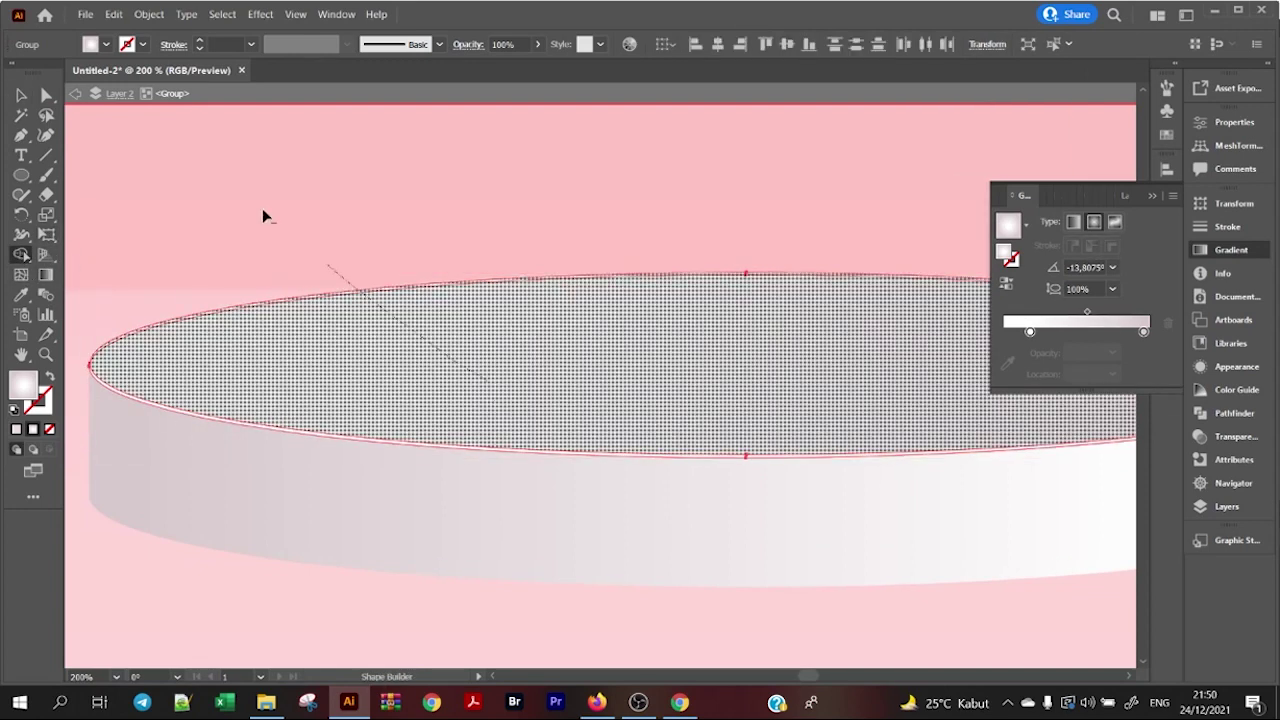
pyautogui.scroll(-3, 385, 312)
pyautogui.scroll(1, 520, 316)
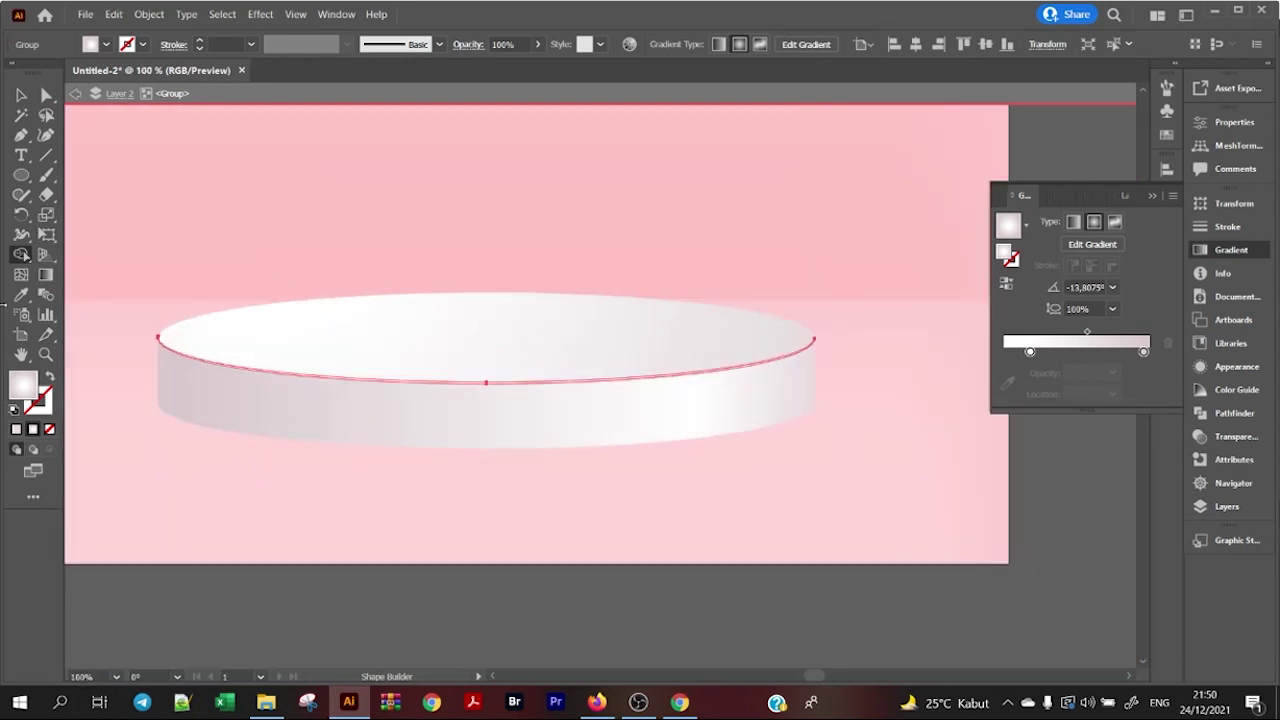
pyautogui.doubleClick(23, 386)
pyautogui.write('ffffff')
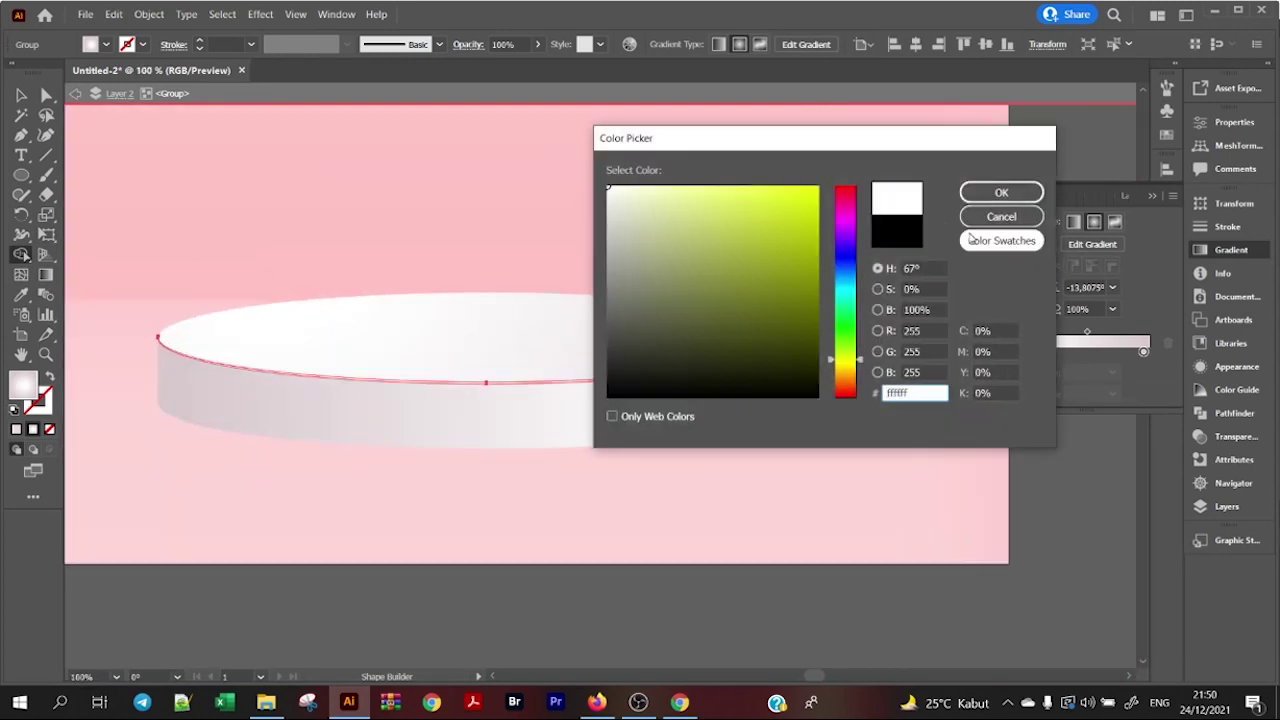
pyautogui.click(1001, 192)
# Step: Fill the podium's top ellipse white ffffff, then deselect and zoom out to fit
pyautogui.click(21, 94)
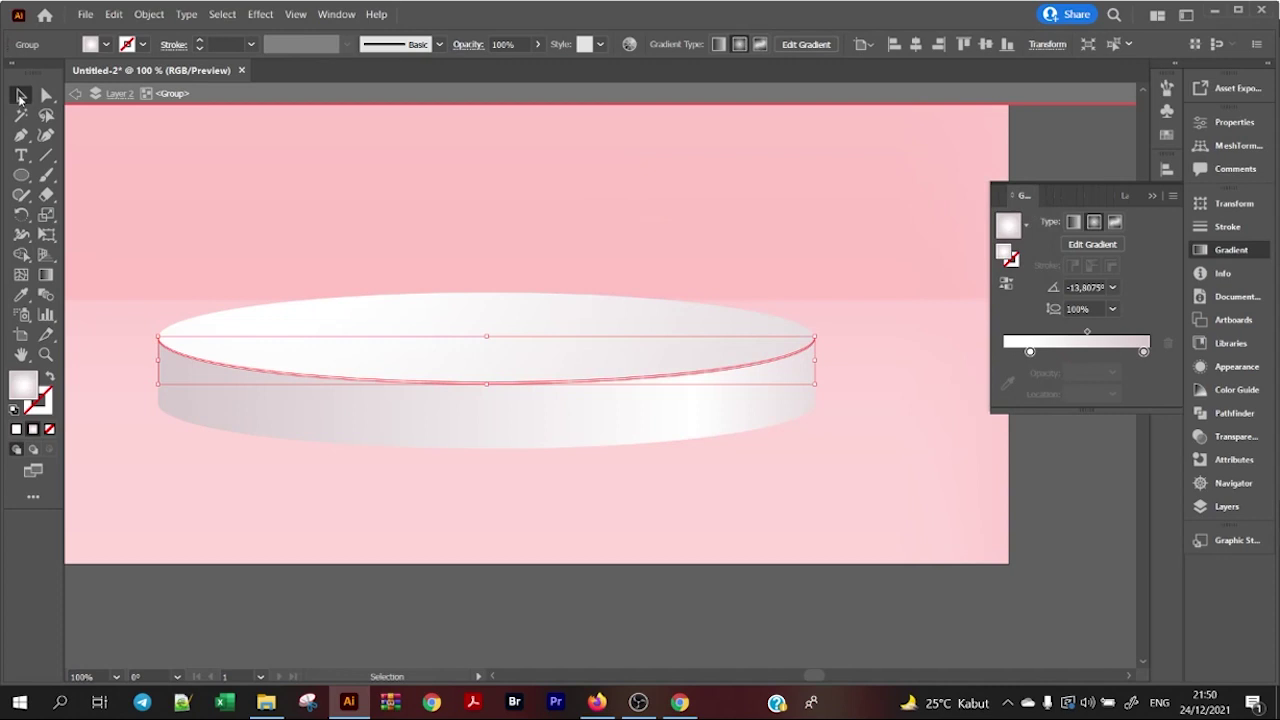
pyautogui.click(417, 574)
pyautogui.scroll(1, 300, 437)
pyautogui.scroll(1, 334, 471)
pyautogui.scroll(1, 531, 581)
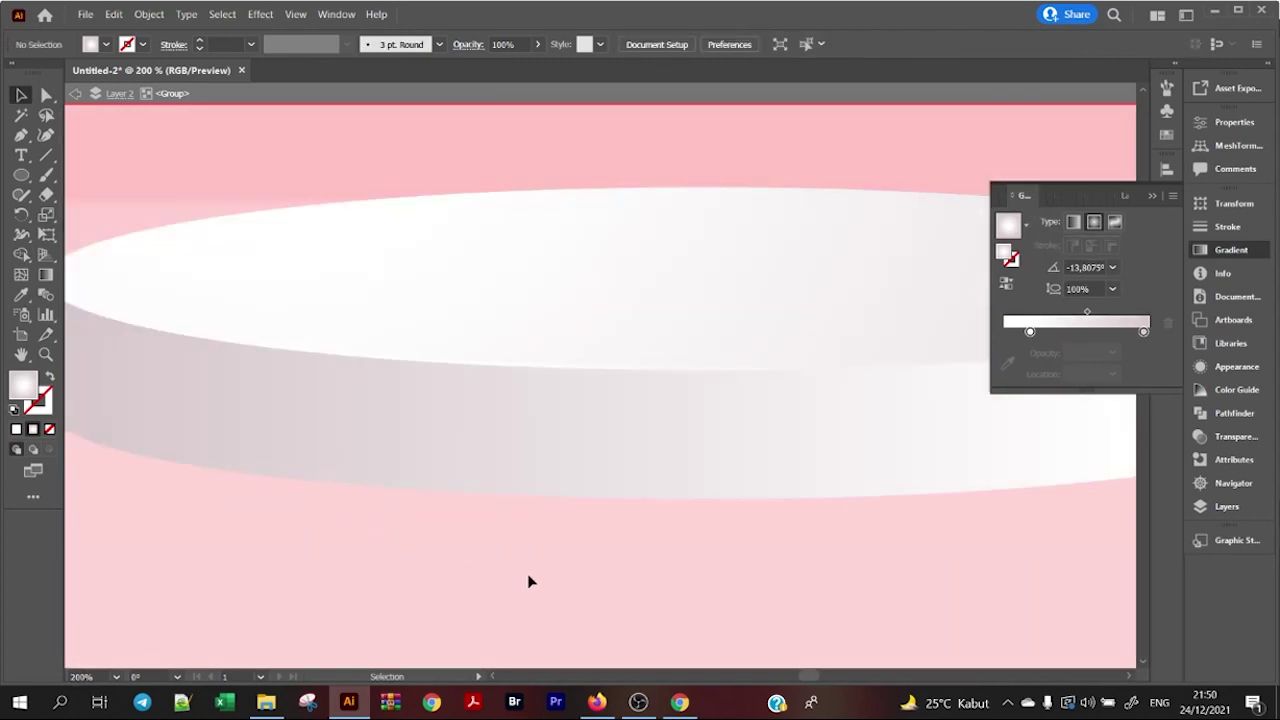
pyautogui.scroll(-1, 526, 574)
pyautogui.click(471, 420)
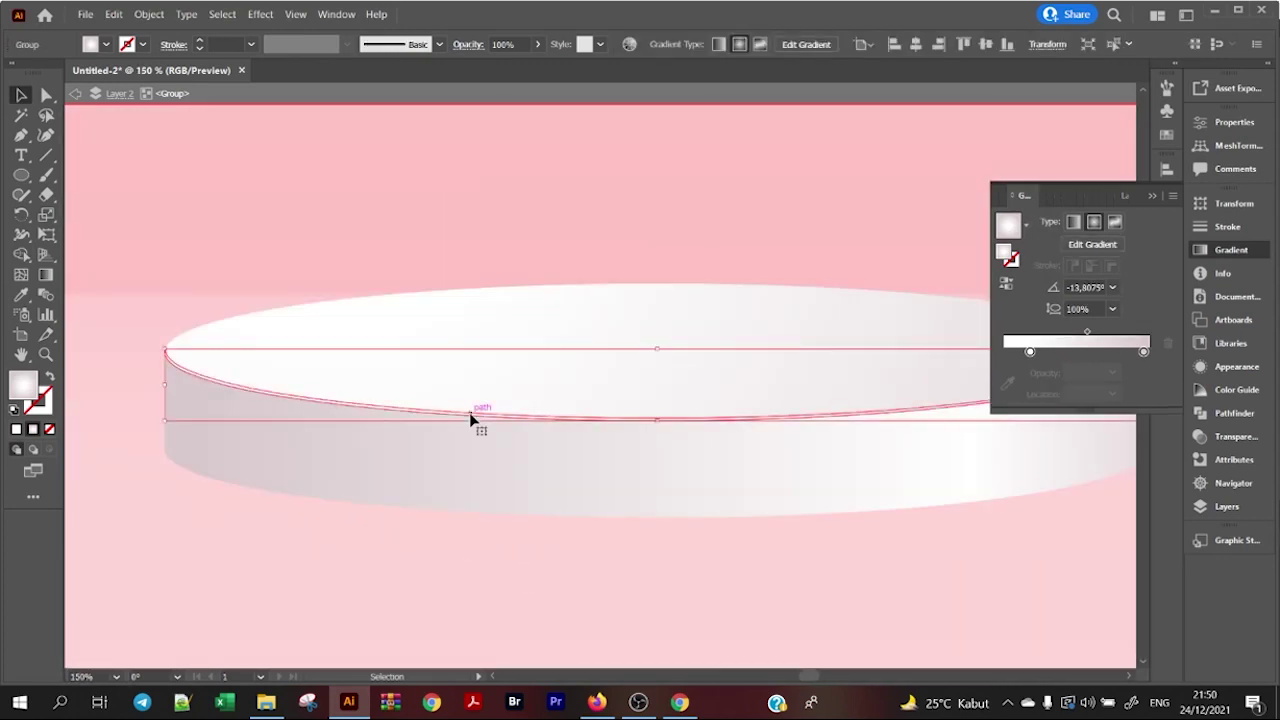
pyautogui.doubleClick(24, 388)
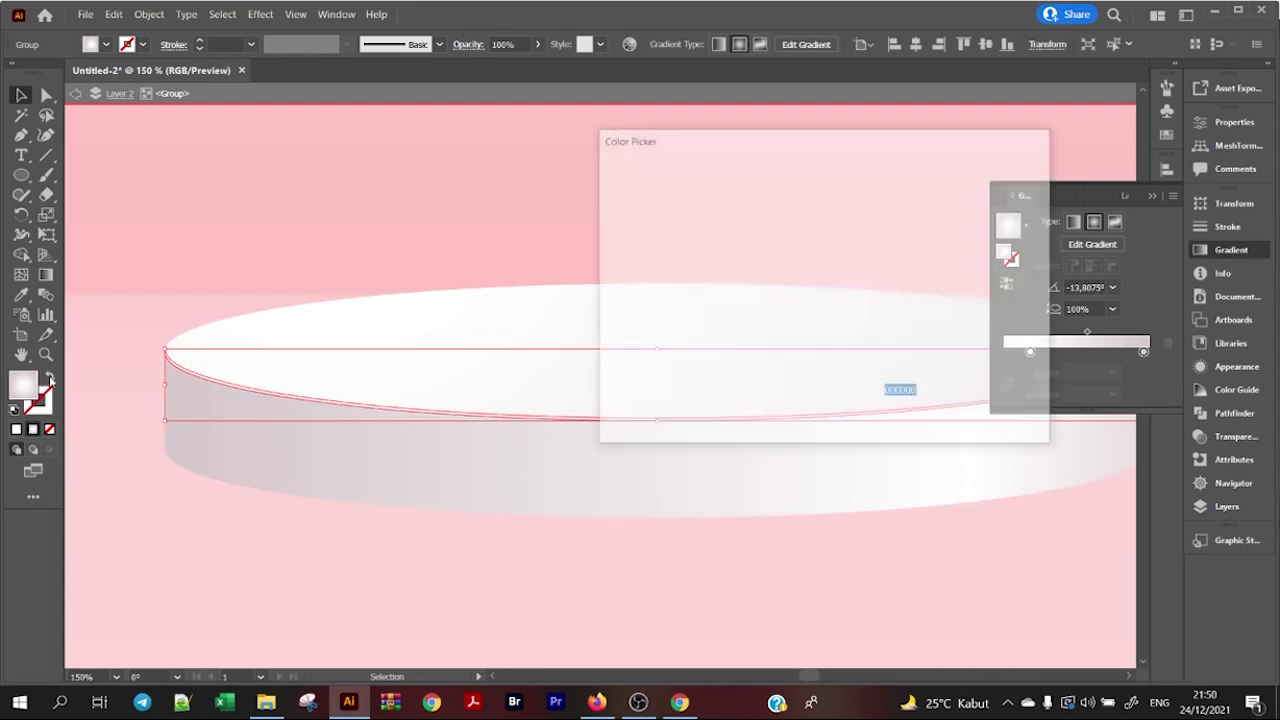
pyautogui.write('ffffff')
pyautogui.click(1000, 191)
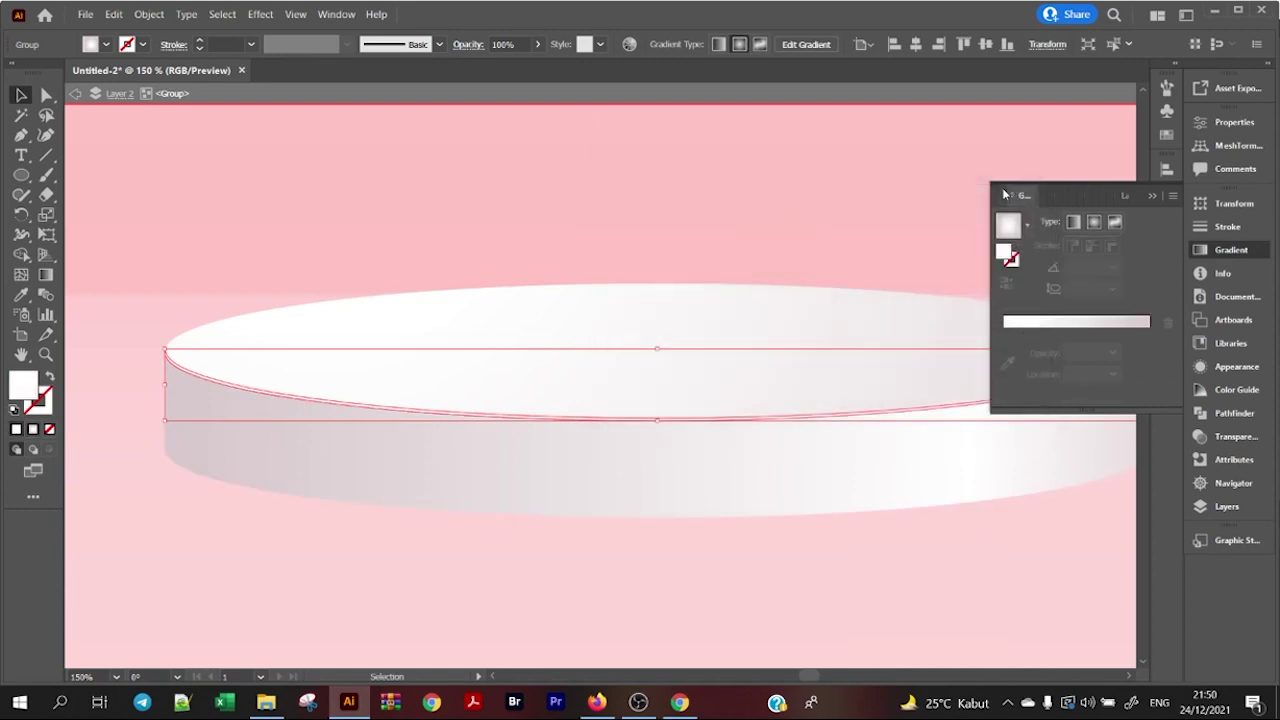
pyautogui.click(240, 170)
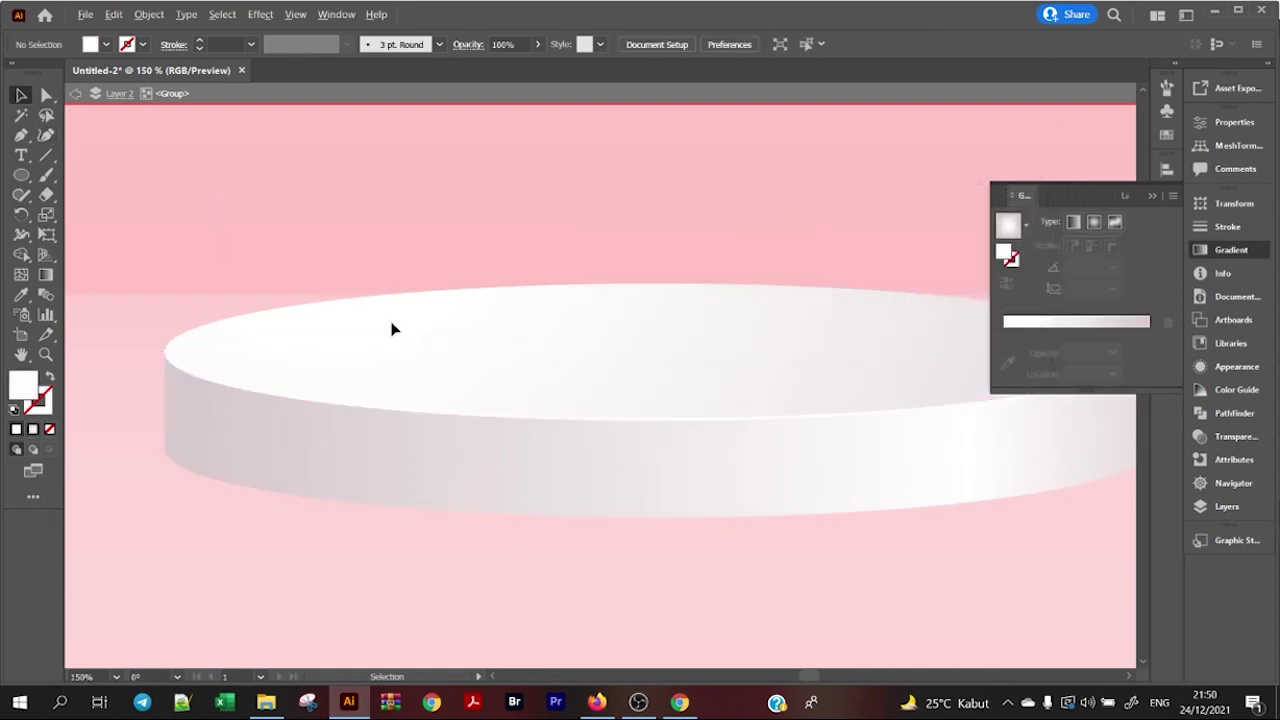
pyautogui.hotkey('ctrl', '-')
pyautogui.hotkey('ctrl', '-')
# Step: Exit the podium group and draw a large circle, moved up toward the artboard centre
pyautogui.doubleClick(651, 538)
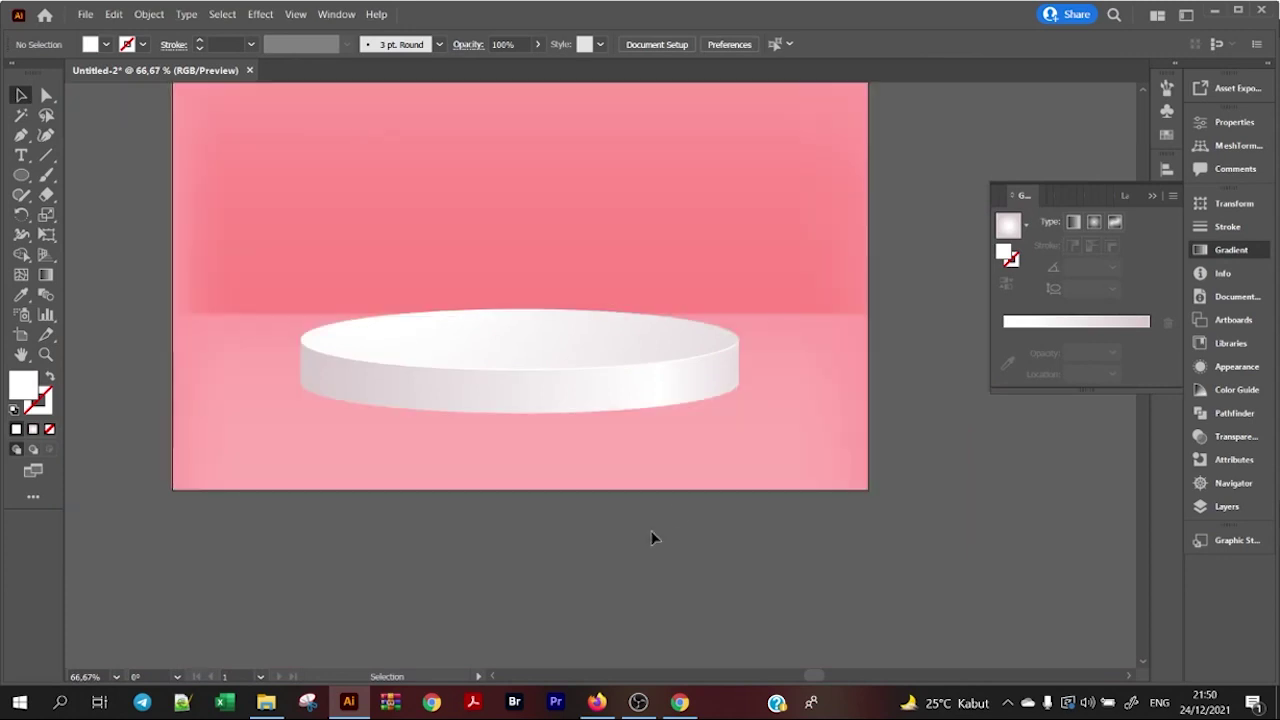
pyautogui.scroll(2, 586, 517)
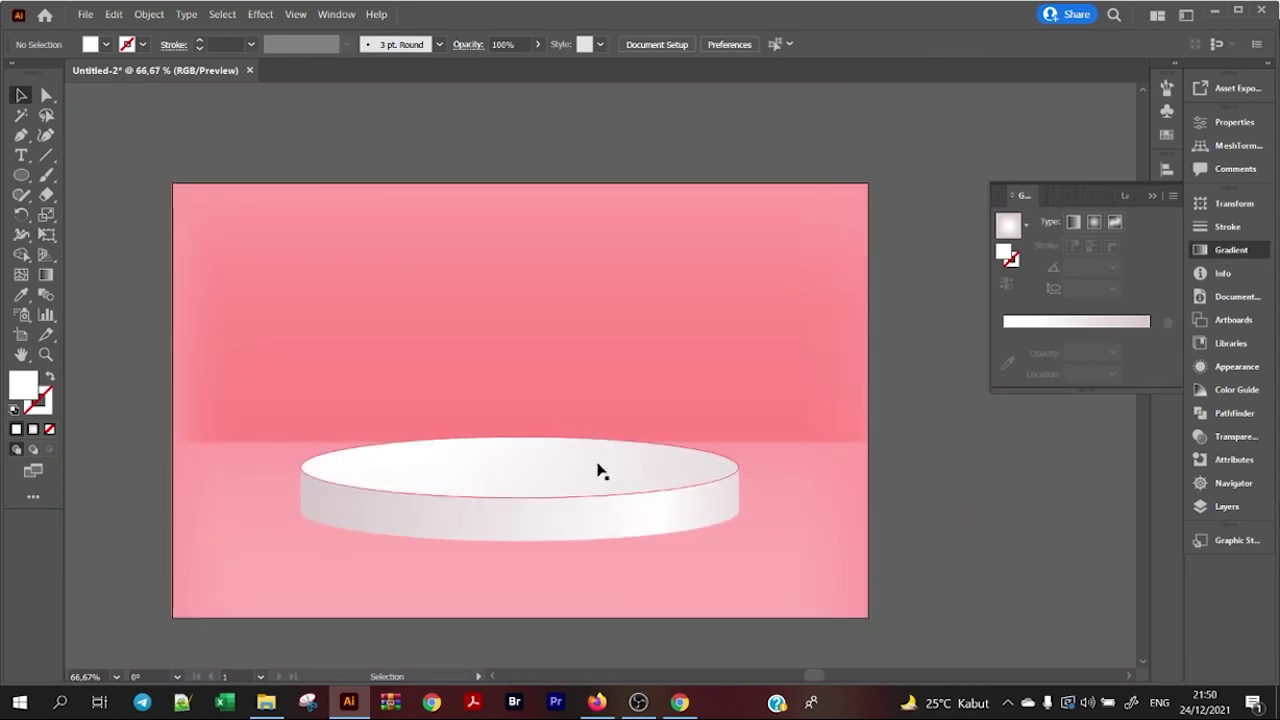
pyautogui.click(21, 177)
pyautogui.moveTo(566, 510); pyautogui.dragTo(805, 388)
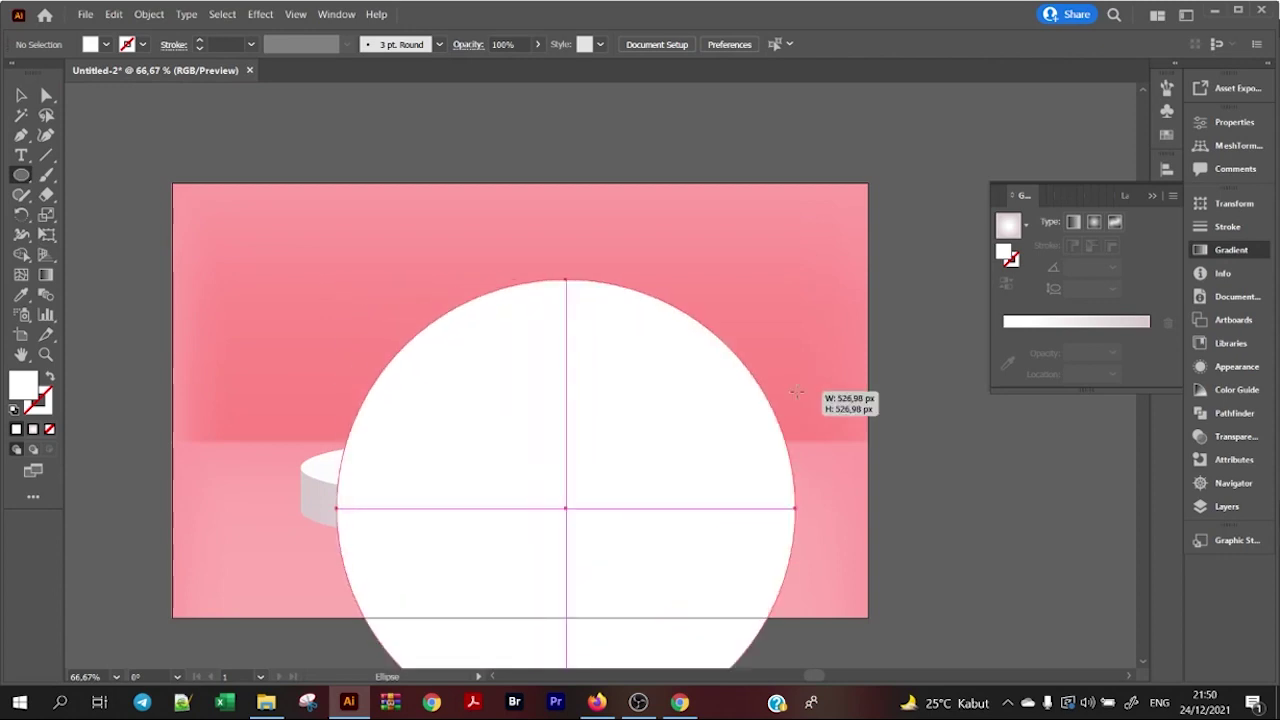
pyautogui.click(20, 97)
pyautogui.moveTo(575, 442)
pyautogui.mouseDown()
pyautogui.moveTo(523, 314)
pyautogui.moveTo(511, 313)
pyautogui.mouseUp()
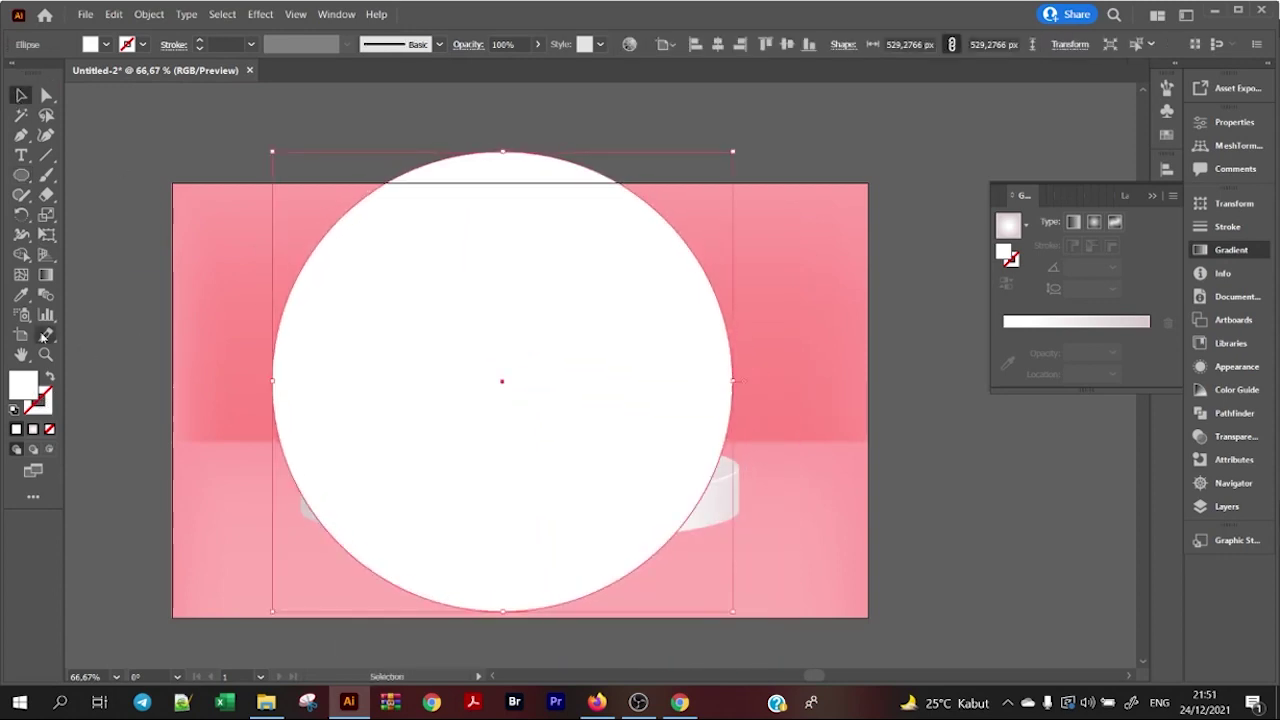
# Step: Give the circle a radial gradient with background-pink centre and white ffffff outer stop
pyautogui.click(33, 429)
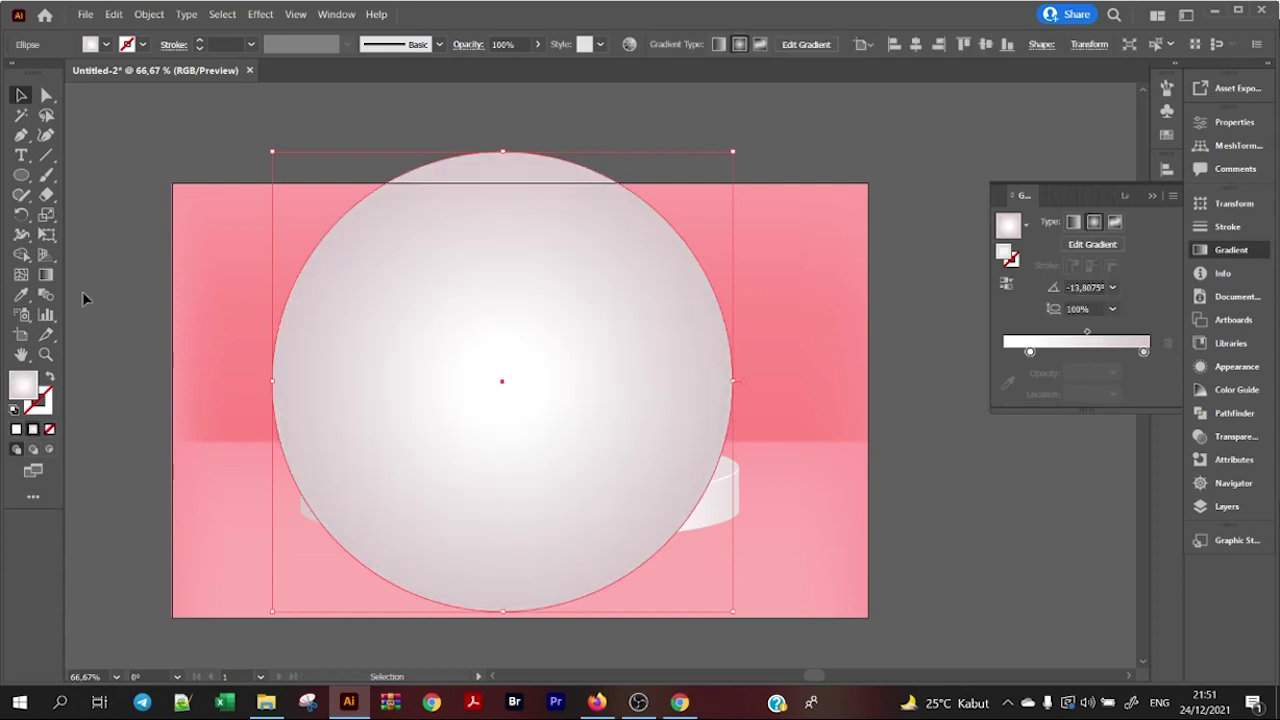
pyautogui.press('g')
pyautogui.click(497, 382)
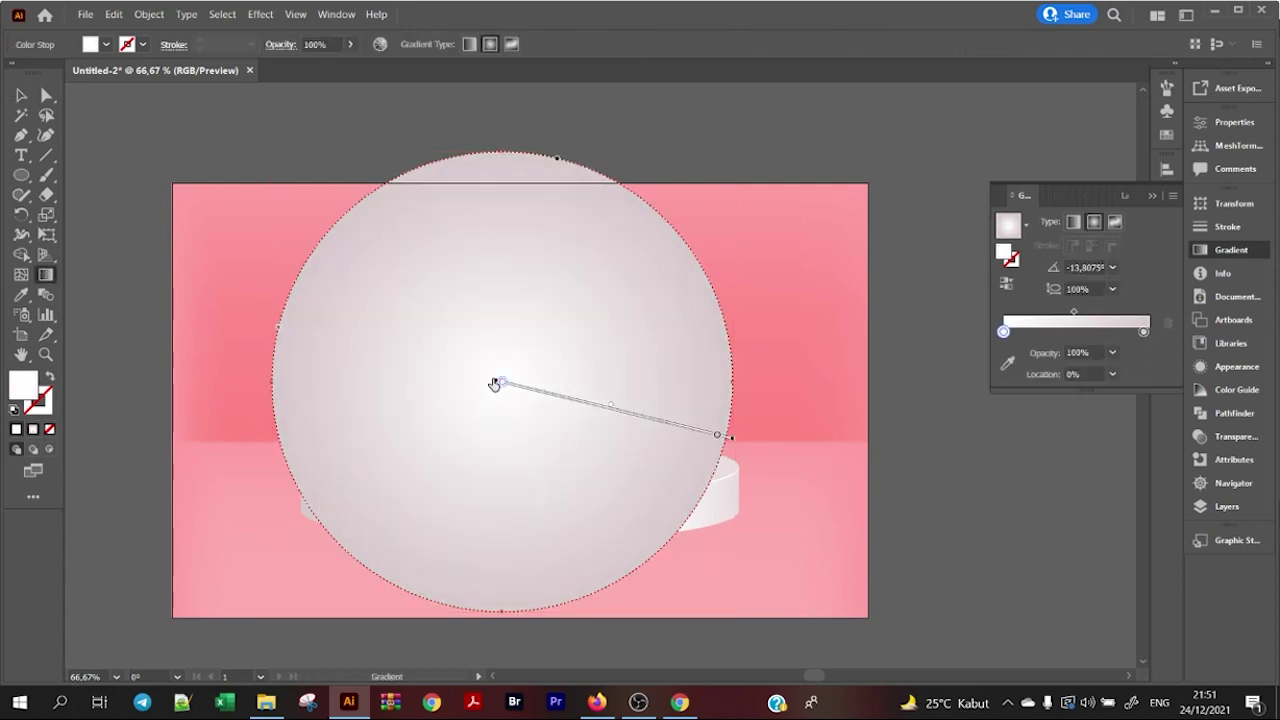
pyautogui.press('i')
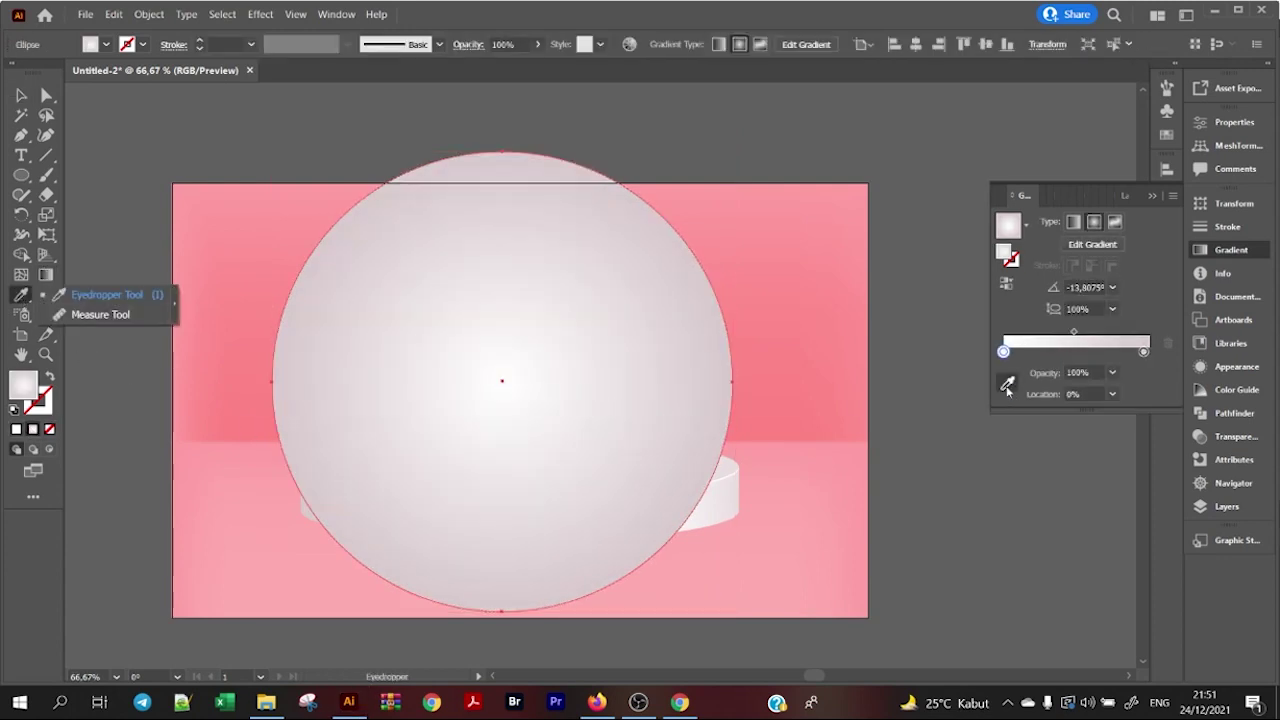
pyautogui.click(1007, 387)
pyautogui.click(799, 326)
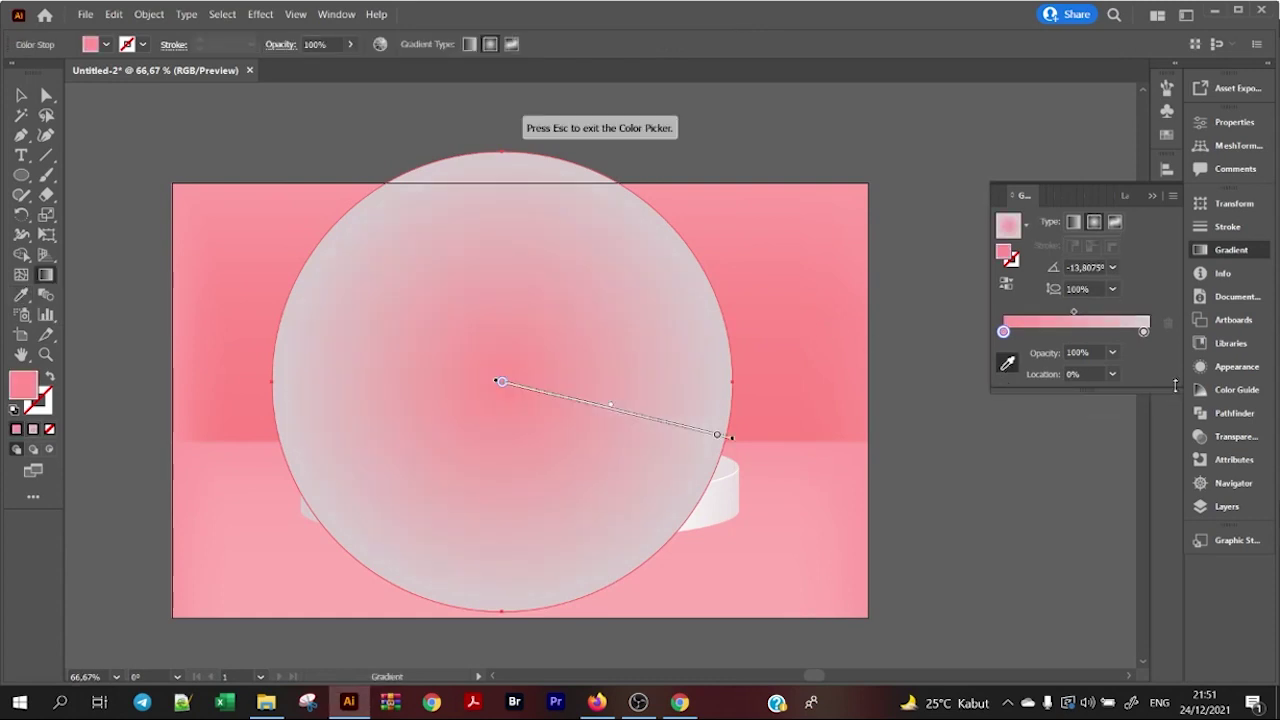
pyautogui.click(1143, 331)
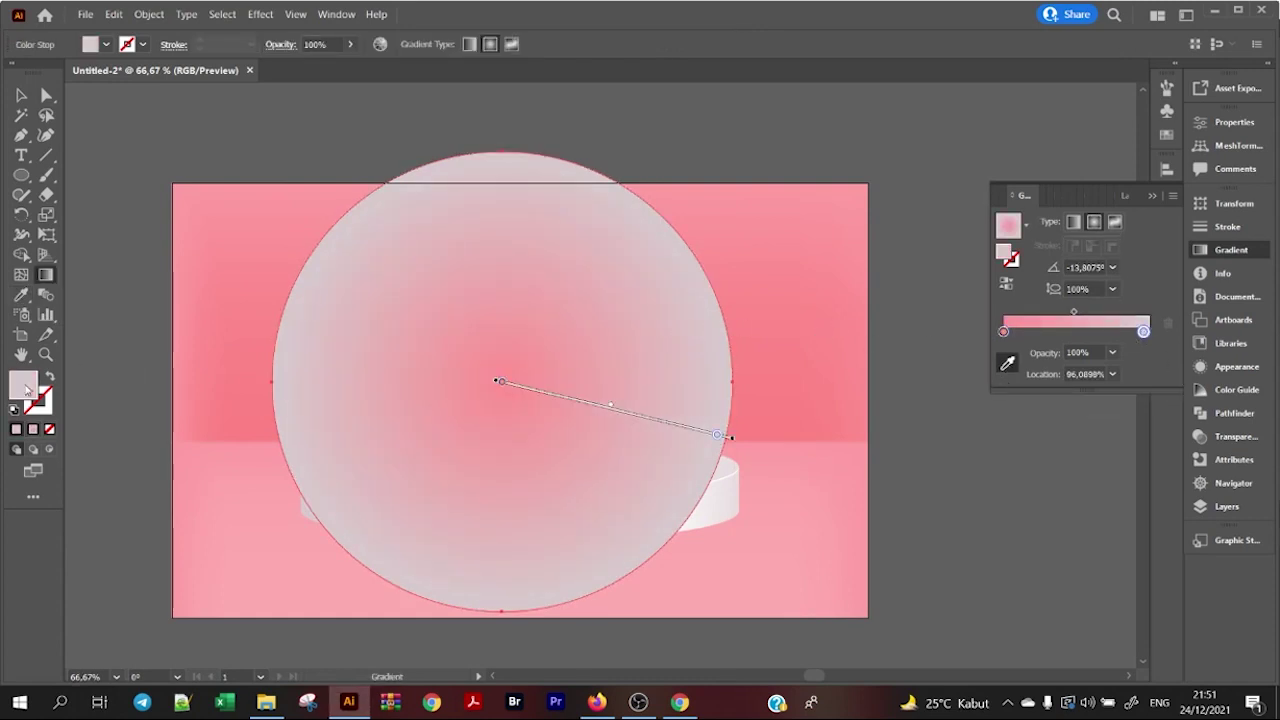
pyautogui.doubleClick(27, 390)
pyautogui.write('ffffff')
pyautogui.click(1006, 191)
# Step: Change the centre stop to c67176, nudge the circle lower, and set Multiply blending
pyautogui.click(500, 381)
pyautogui.doubleClick(24, 386)
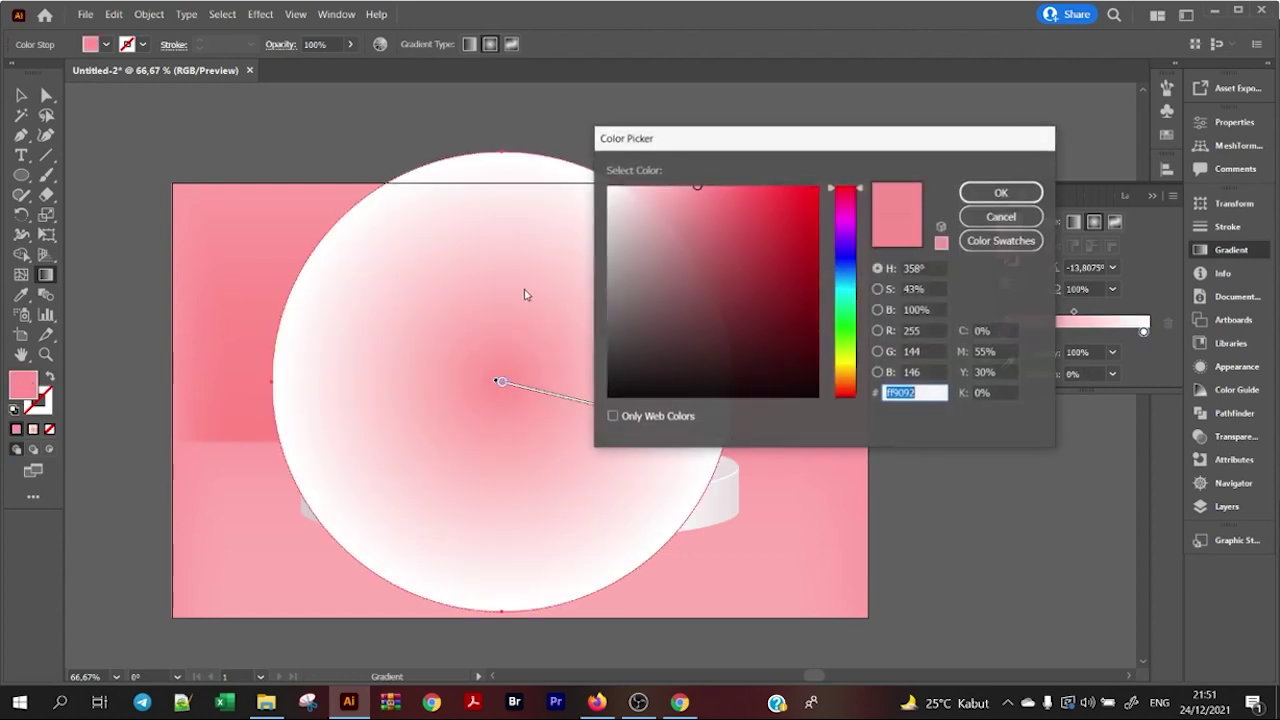
pyautogui.write('c67176')
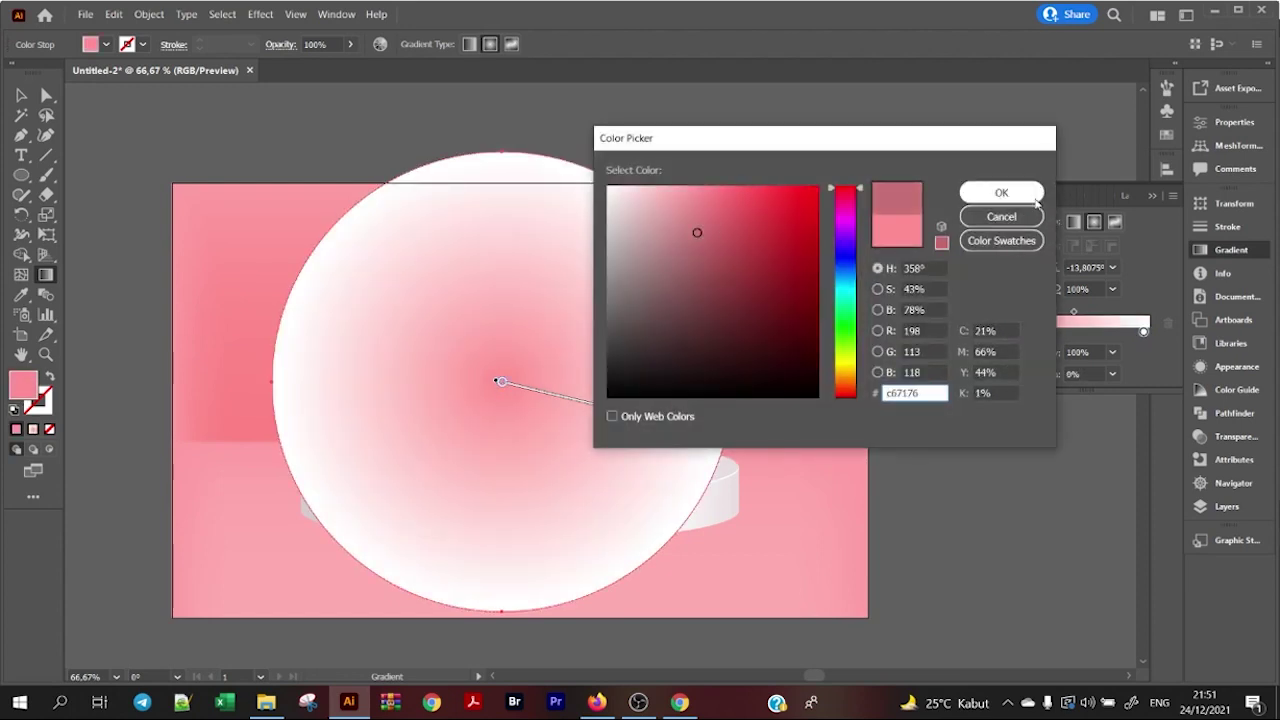
pyautogui.click(1036, 201)
pyautogui.press('v')
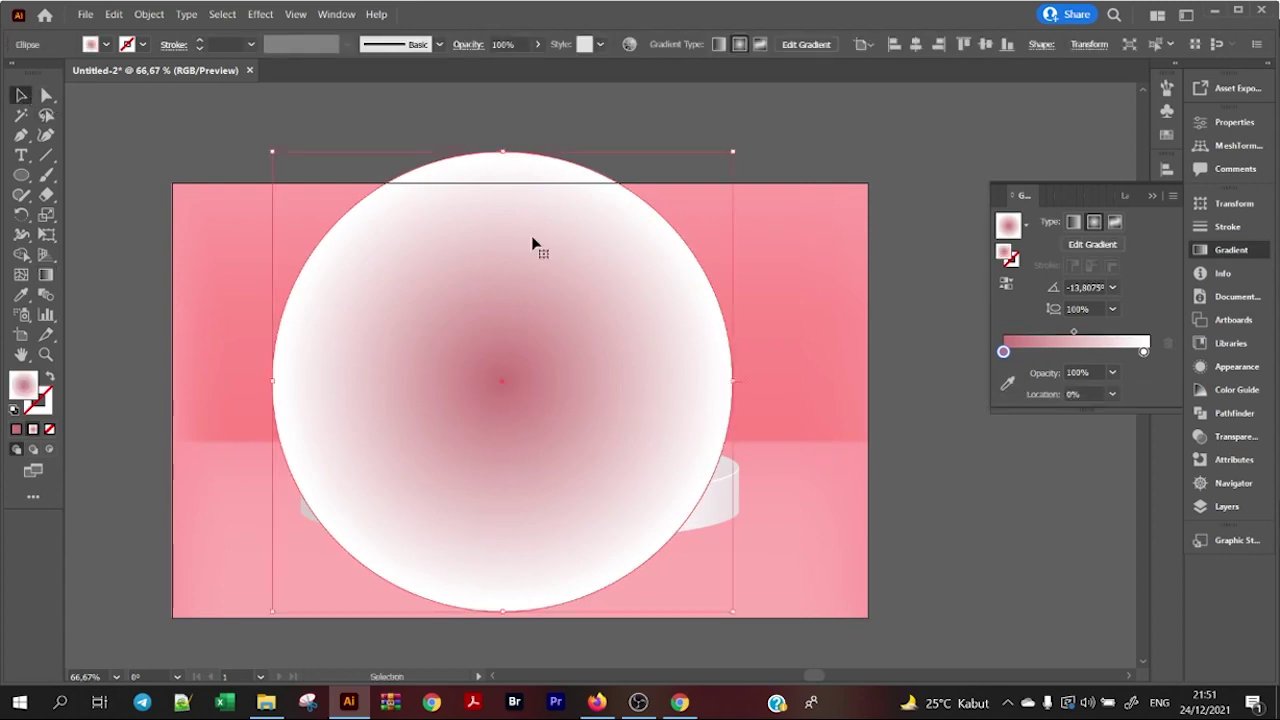
pyautogui.moveTo(533, 245); pyautogui.dragTo(527, 277)
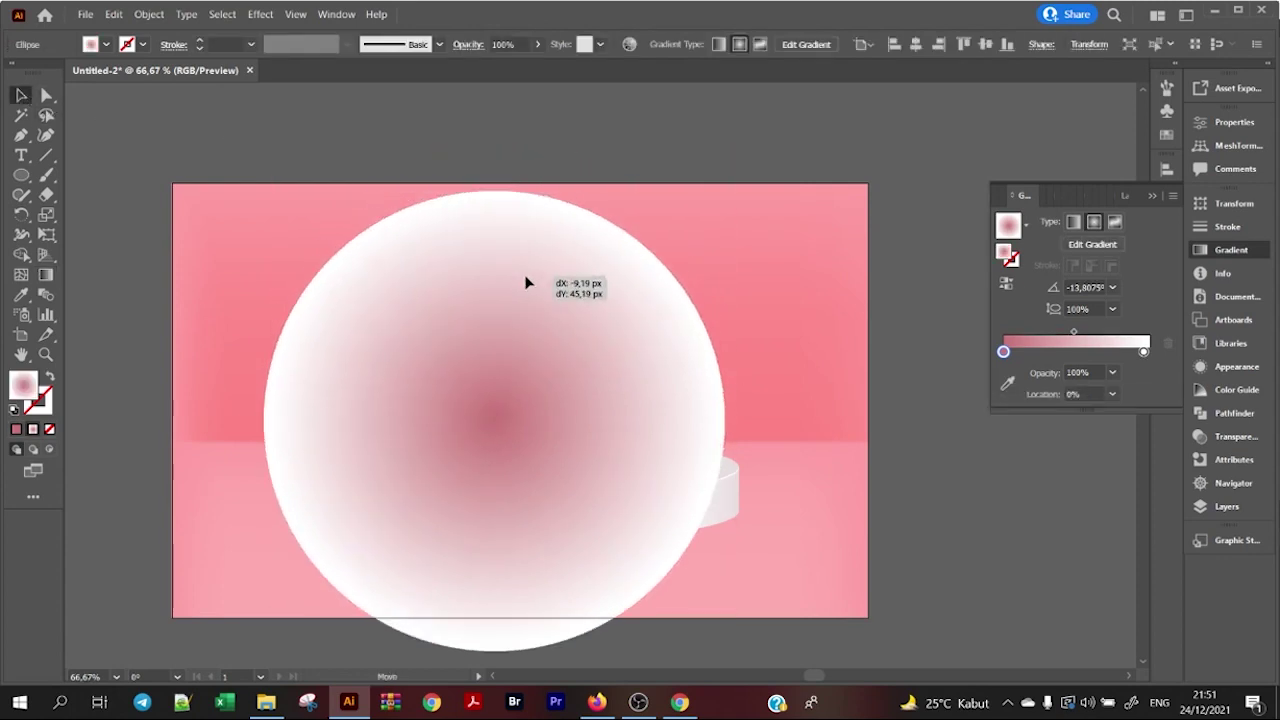
pyautogui.click(470, 45)
pyautogui.click(335, 72)
pyautogui.click(334, 127)
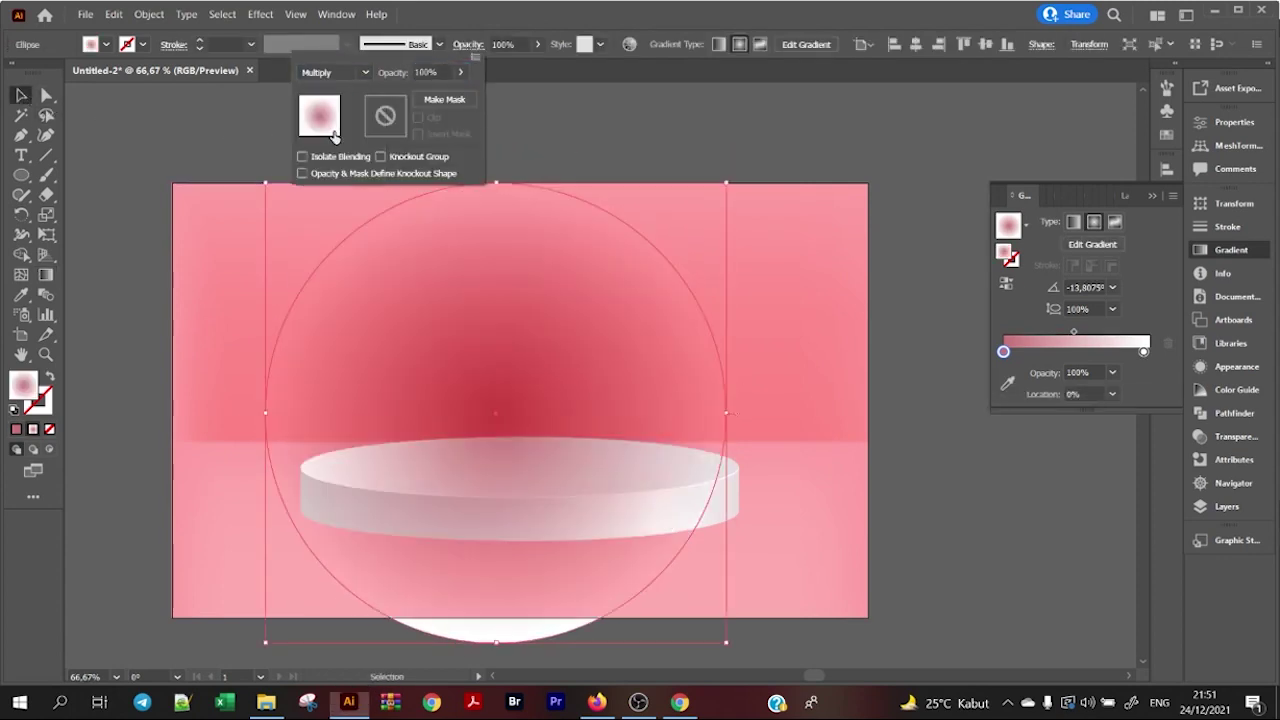
pyautogui.click(125, 182)
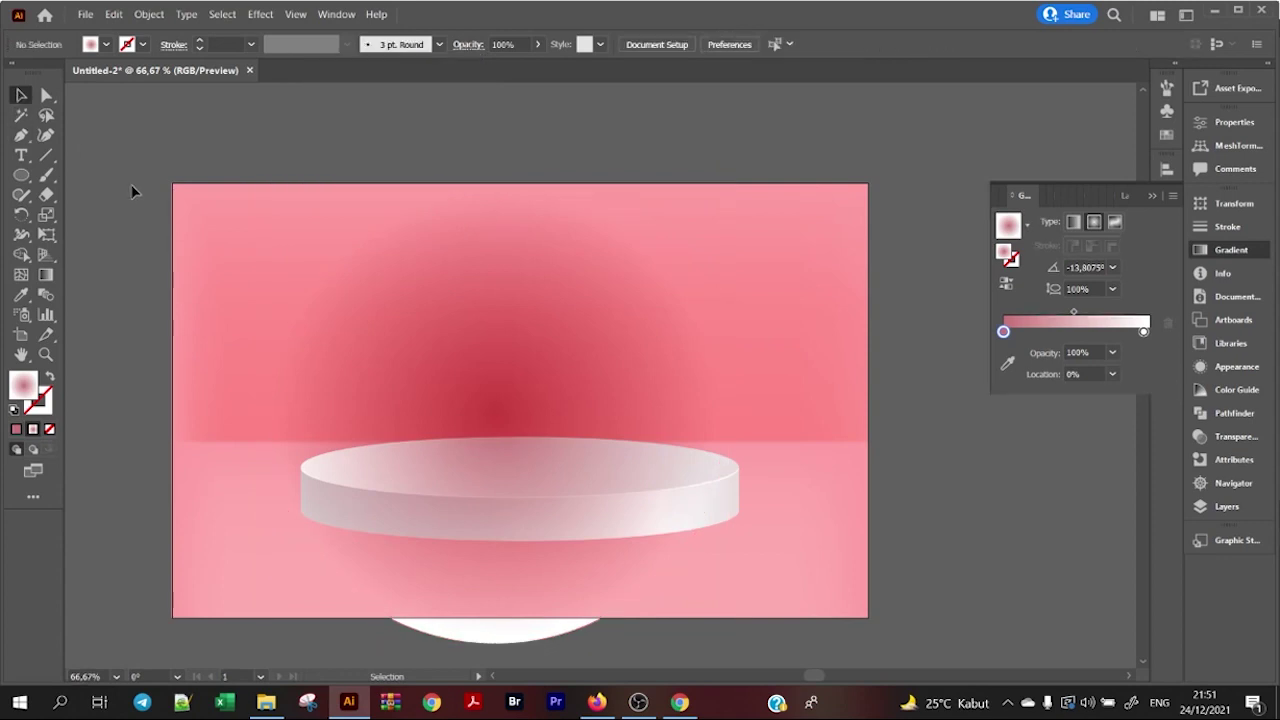
# Step: Squash the gradient circle into a flat ellipse under the podium and send it to back
pyautogui.click(547, 312)
pyautogui.moveTo(492, 194); pyautogui.dragTo(500, 372)
pyautogui.moveTo(504, 430); pyautogui.dragTo(481, 491)
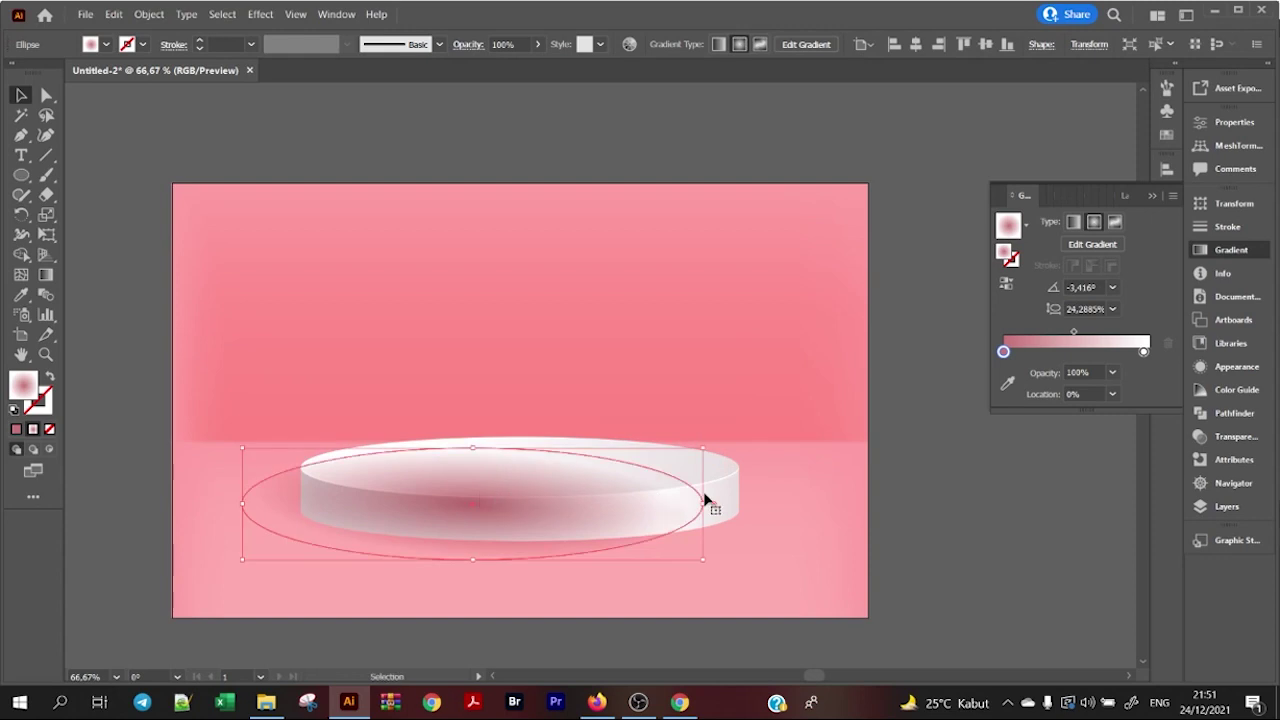
pyautogui.rightClick(734, 495)
pyautogui.click(980, 489)
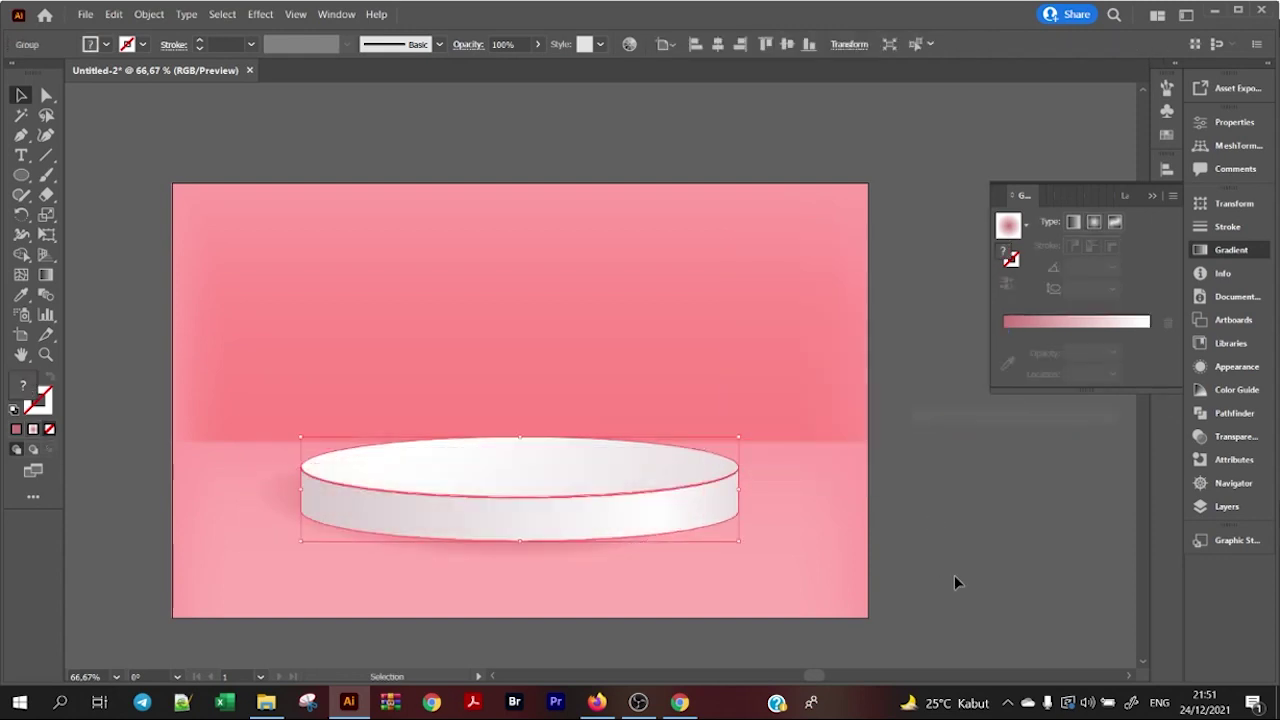
# Step: Level the shadow's gradient horizontally, then shift the ellipse left and widen it rightward
pyautogui.click(283, 510)
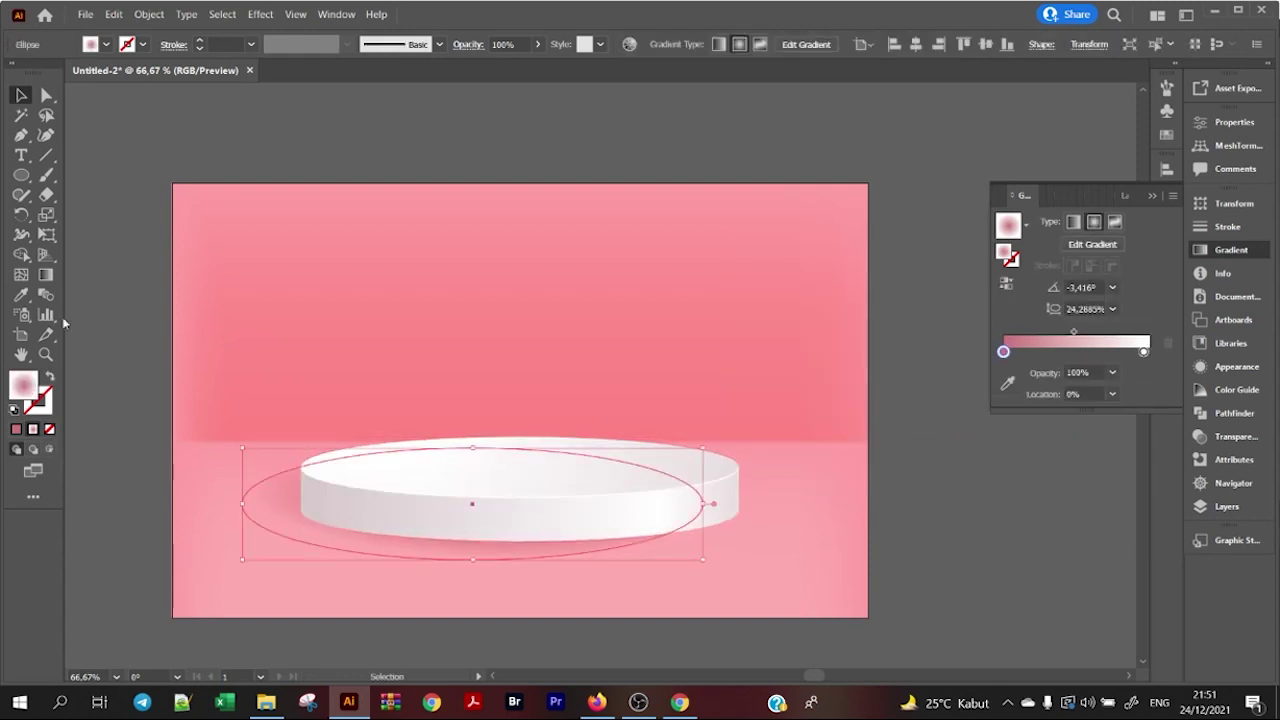
pyautogui.click(45, 274)
pyautogui.moveTo(710, 517); pyautogui.dragTo(712, 503)
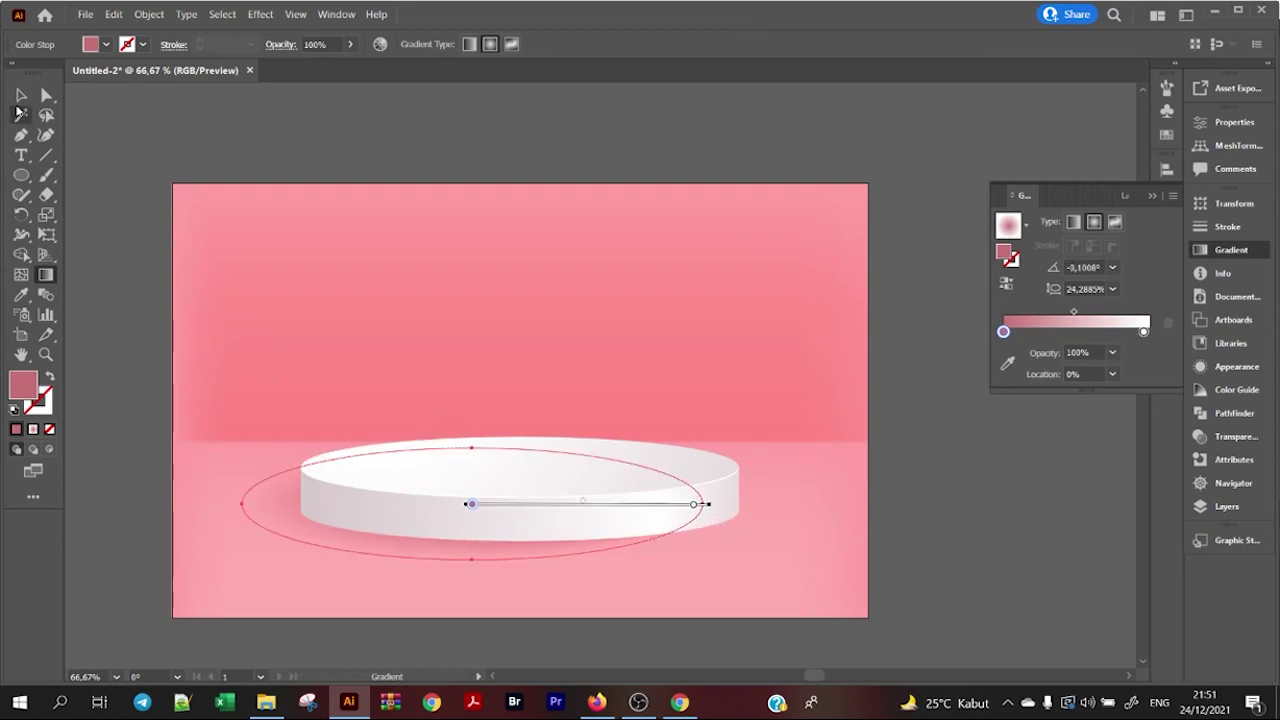
pyautogui.click(21, 94)
pyautogui.click(988, 511)
pyautogui.moveTo(468, 553)
pyautogui.mouseDown()
pyautogui.moveTo(440, 557)
pyautogui.moveTo(481, 554)
pyautogui.mouseUp()
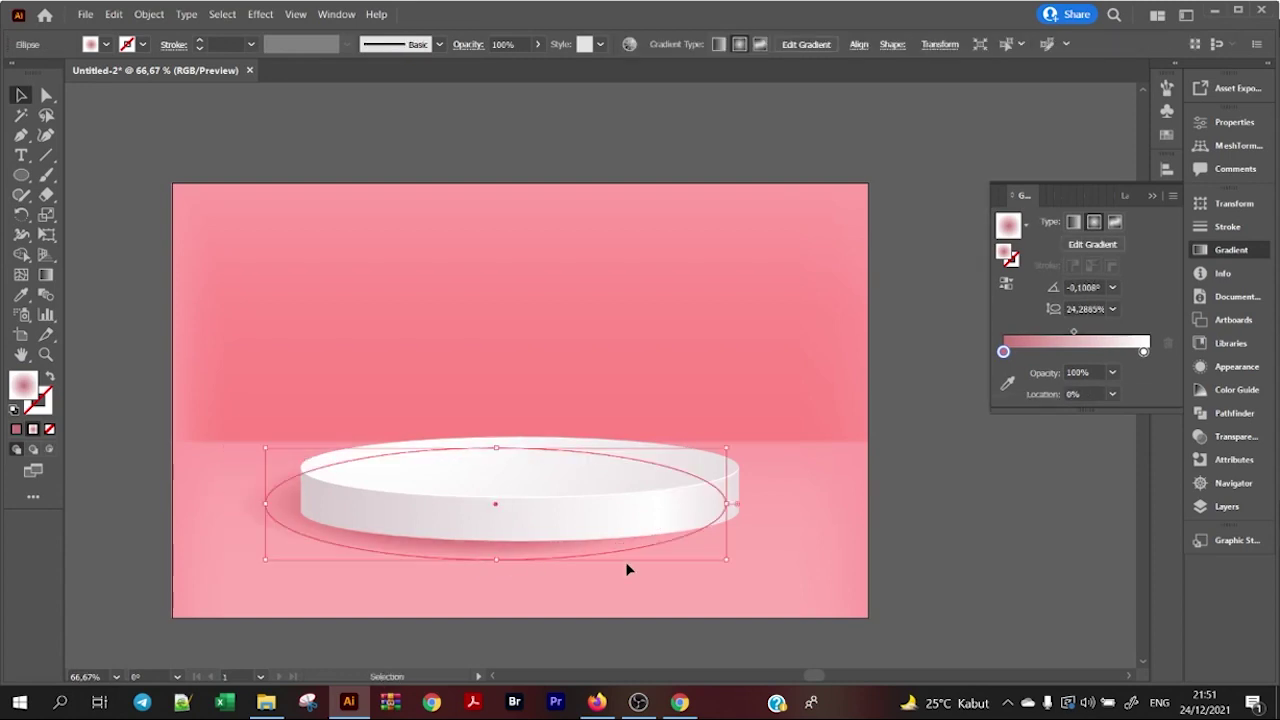
pyautogui.moveTo(727, 503); pyautogui.dragTo(777, 503)
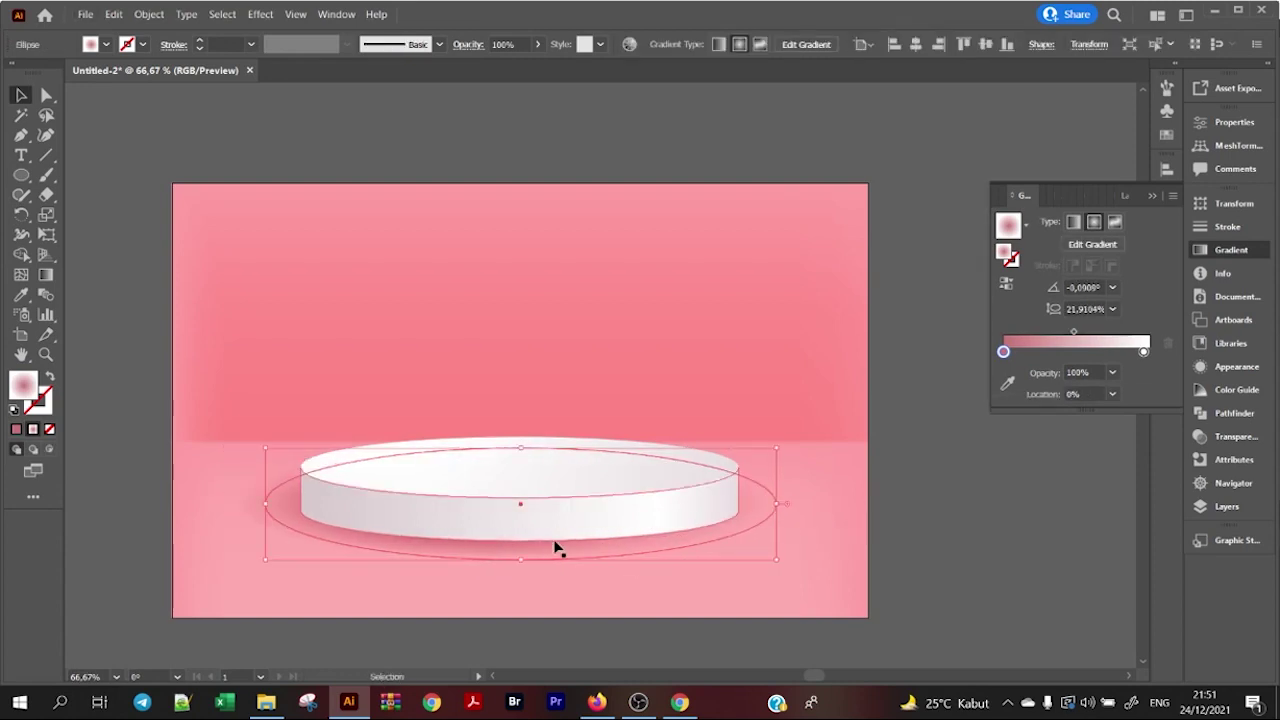
pyautogui.scroll(1, 557, 548)
pyautogui.scroll(-1, 569, 549)
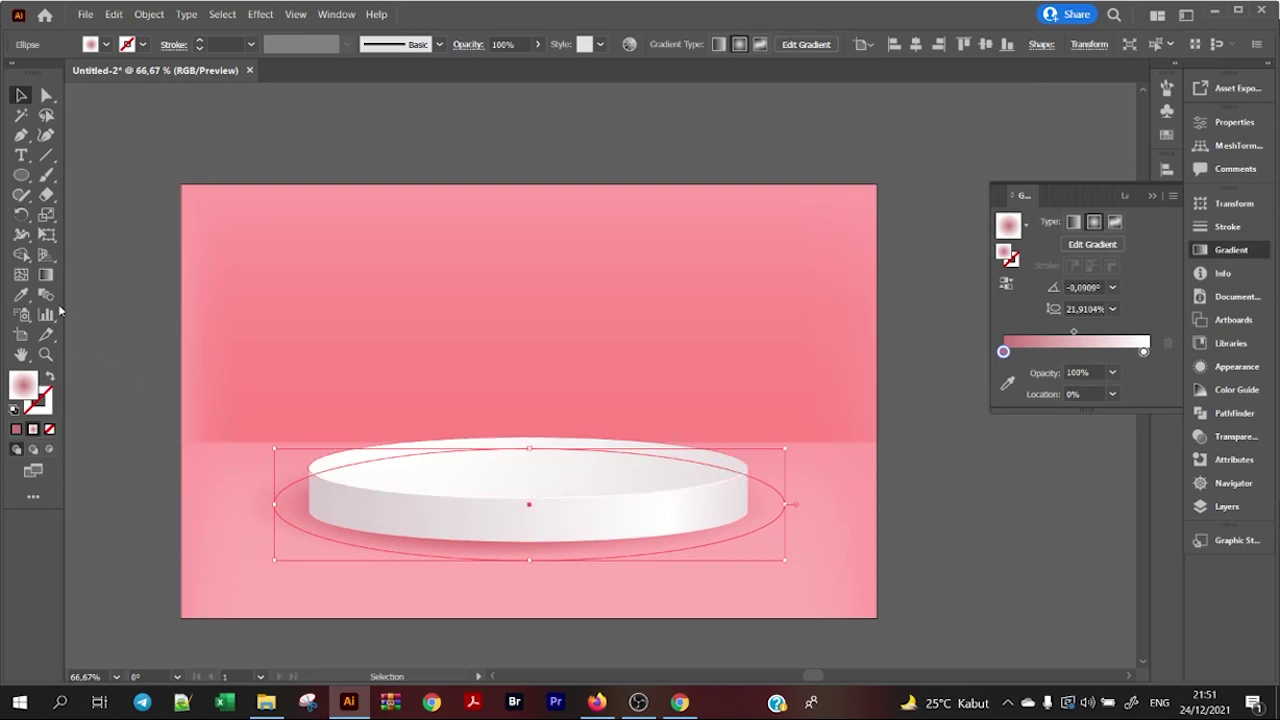
pyautogui.press('g')
pyautogui.scroll(1, 617, 546)
# Step: Add a colour stop pushed outward, then nudge the shadow lower and flatten it
pyautogui.click(766, 484)
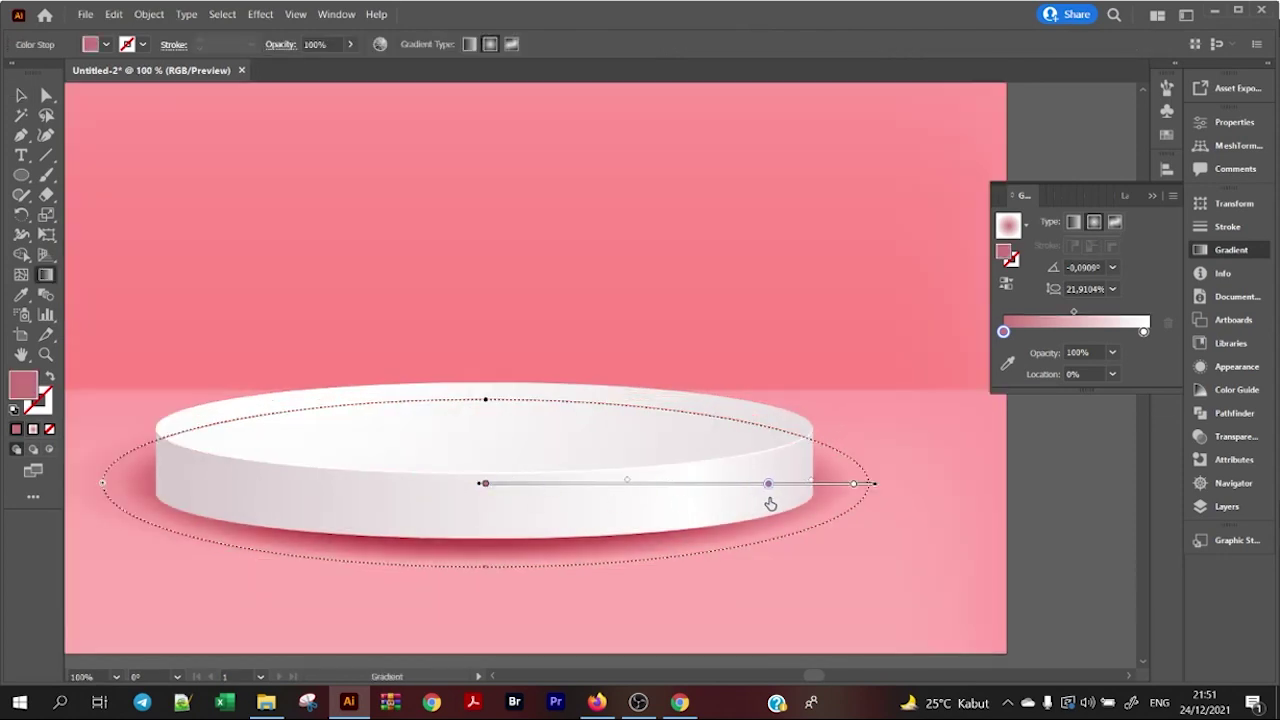
pyautogui.moveTo(766, 484); pyautogui.dragTo(815, 486)
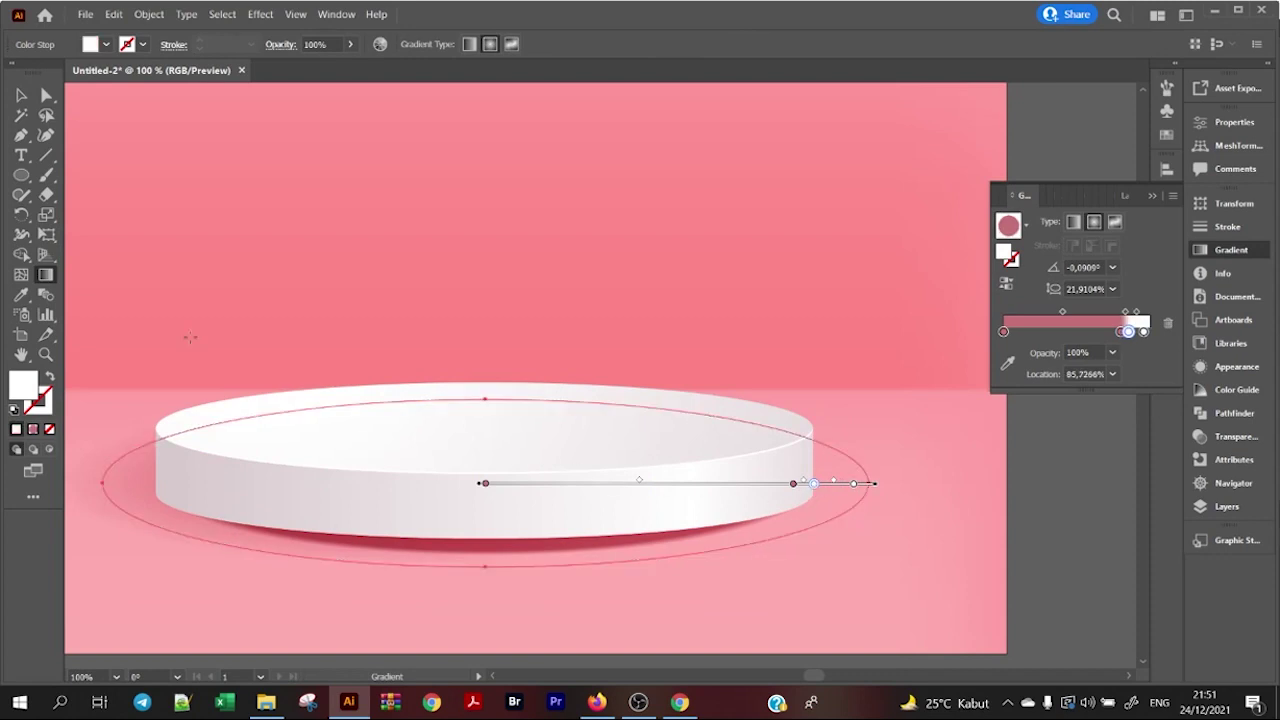
pyautogui.press('v')
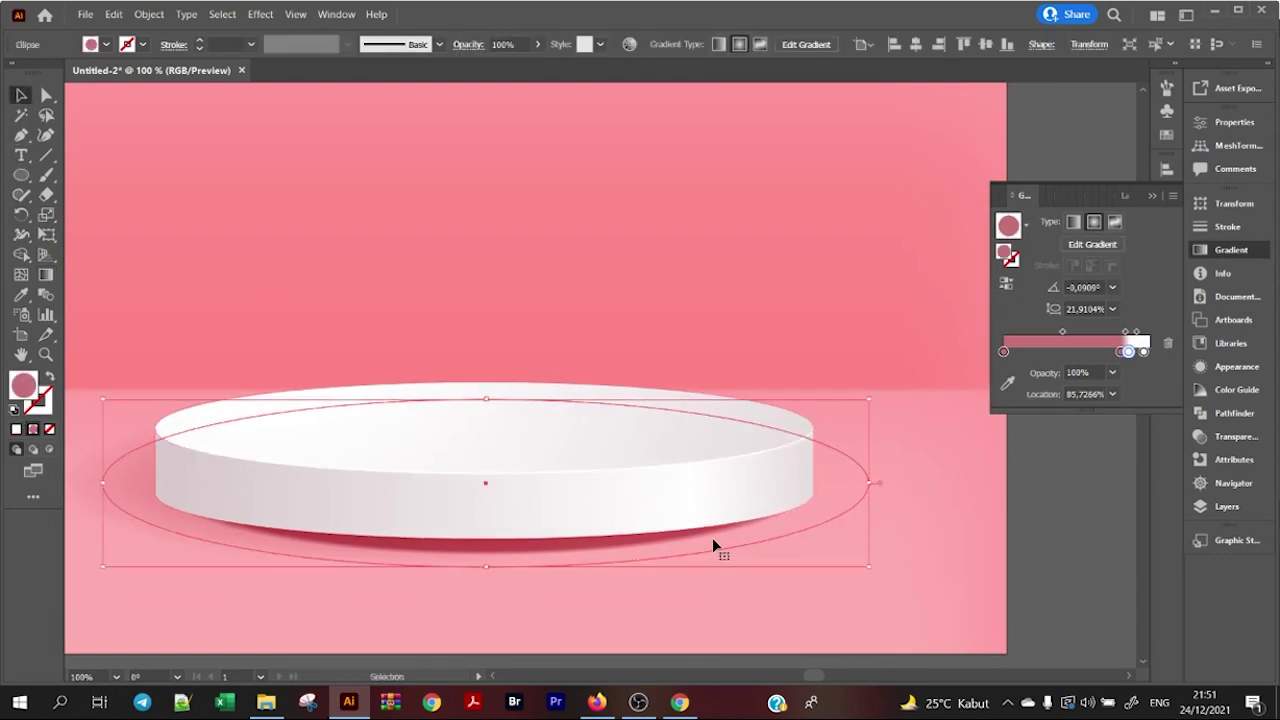
pyautogui.moveTo(712, 540); pyautogui.dragTo(704, 543)
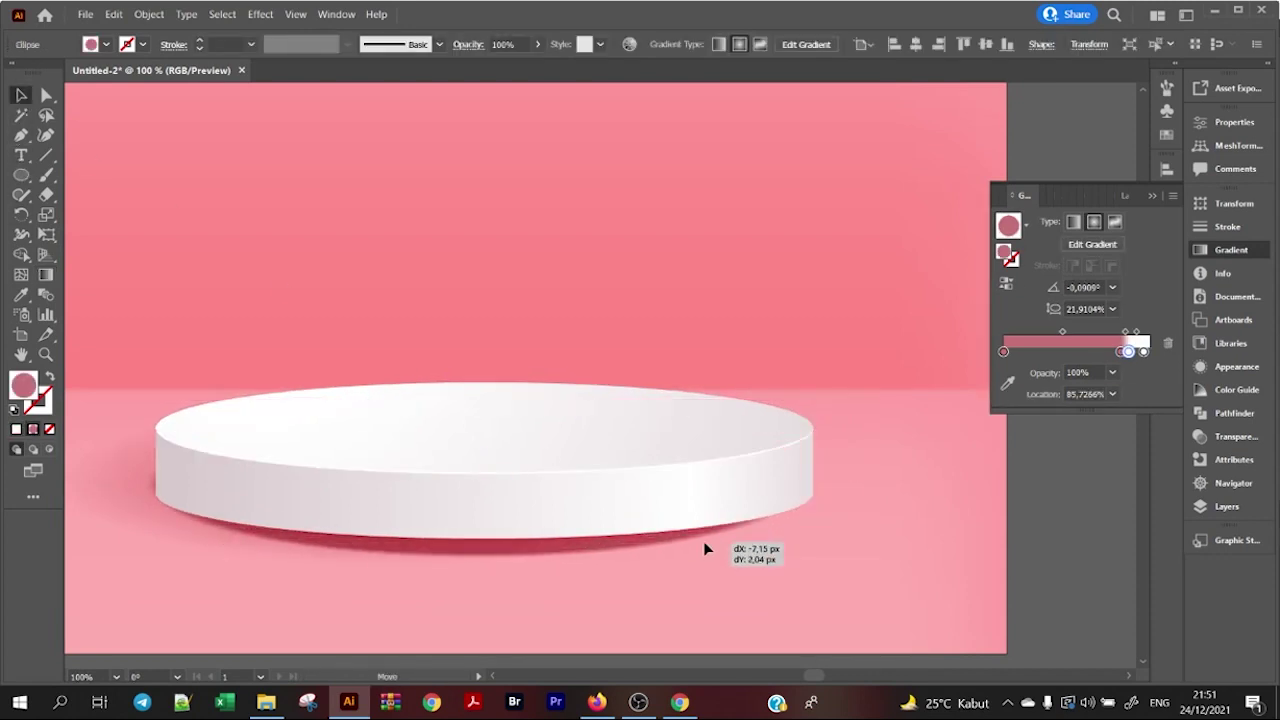
pyautogui.moveTo(704, 548); pyautogui.dragTo(707, 548)
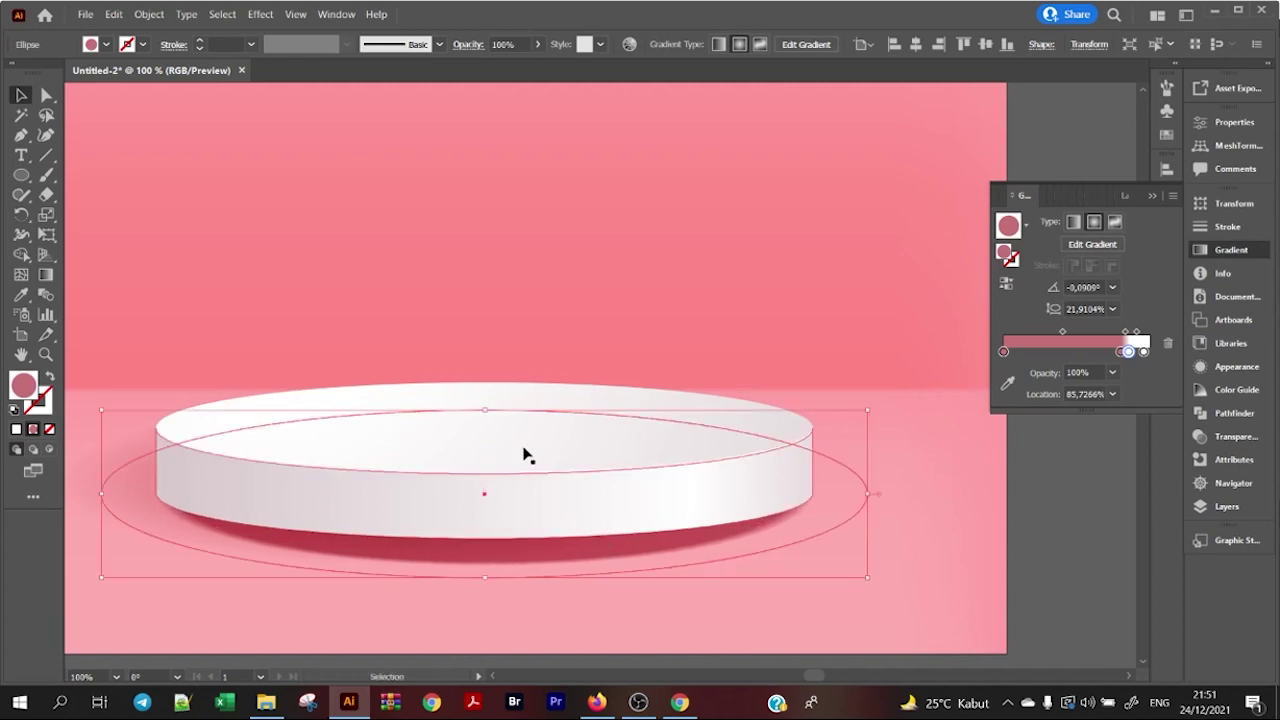
pyautogui.moveTo(484, 410); pyautogui.dragTo(481, 437)
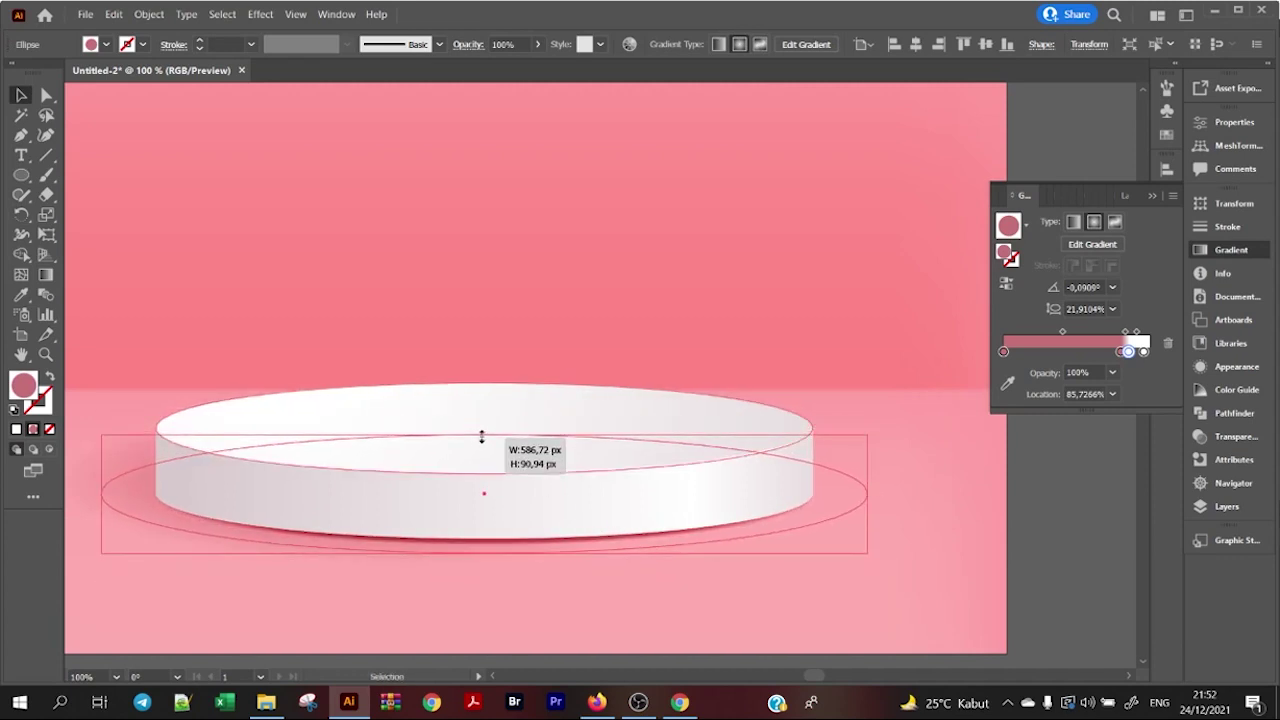
# Step: Reposition a gradient colour stop and shorten the shadow gradient's reach
pyautogui.click(46, 274)
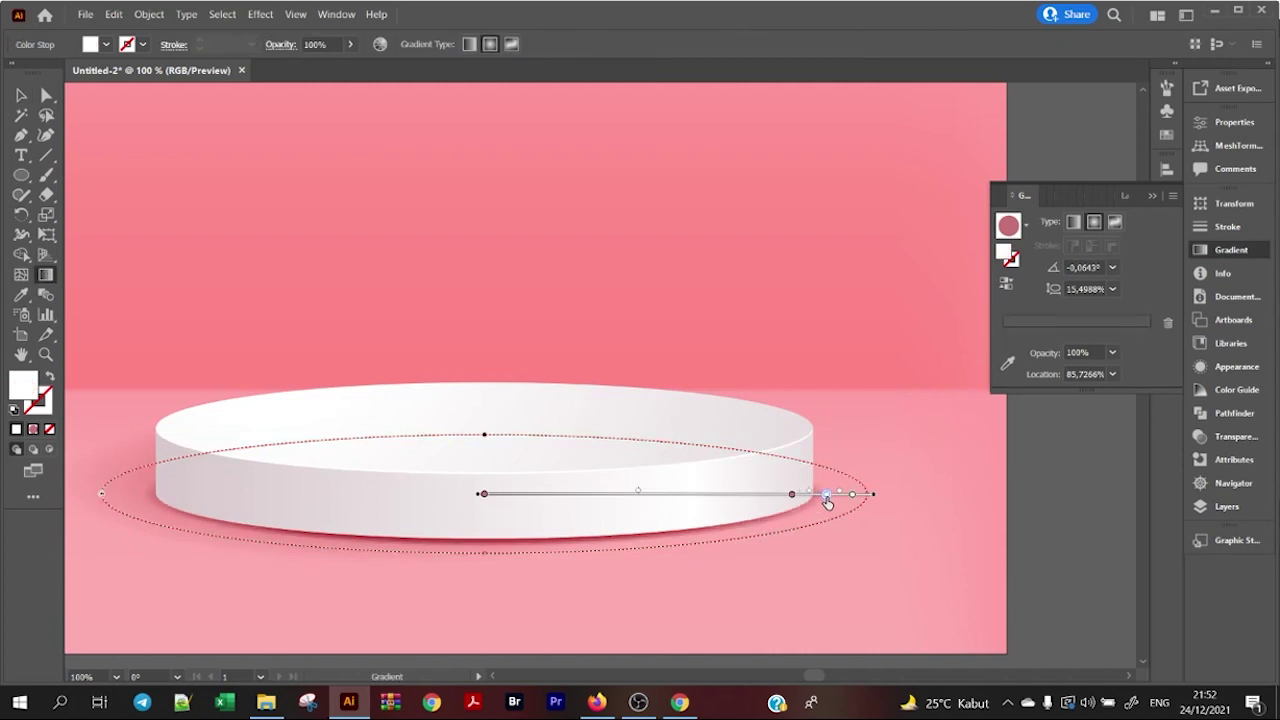
pyautogui.moveTo(815, 497); pyautogui.dragTo(748, 494)
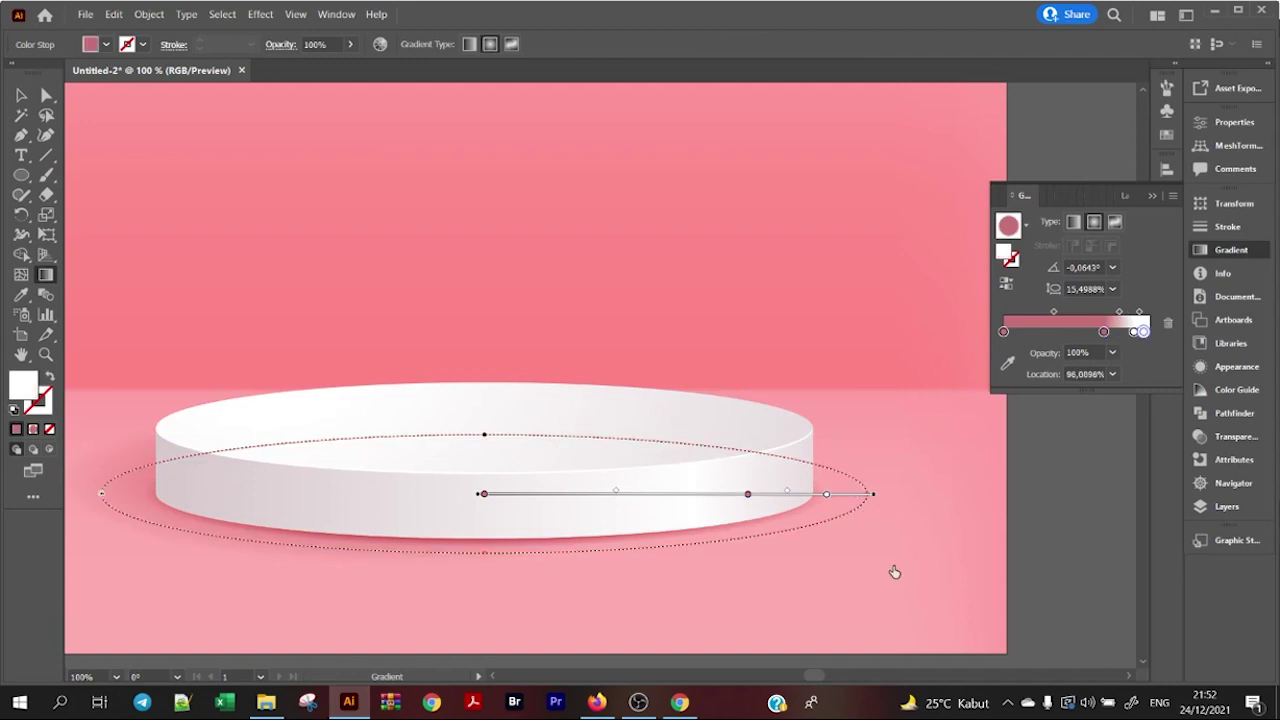
pyautogui.moveTo(873, 499); pyautogui.dragTo(865, 494)
pyautogui.click(21, 95)
# Step: Select the second soft shadow ellipse and shift its gradient midpoint to lighten it
pyautogui.hotkey('ctrl', '-')
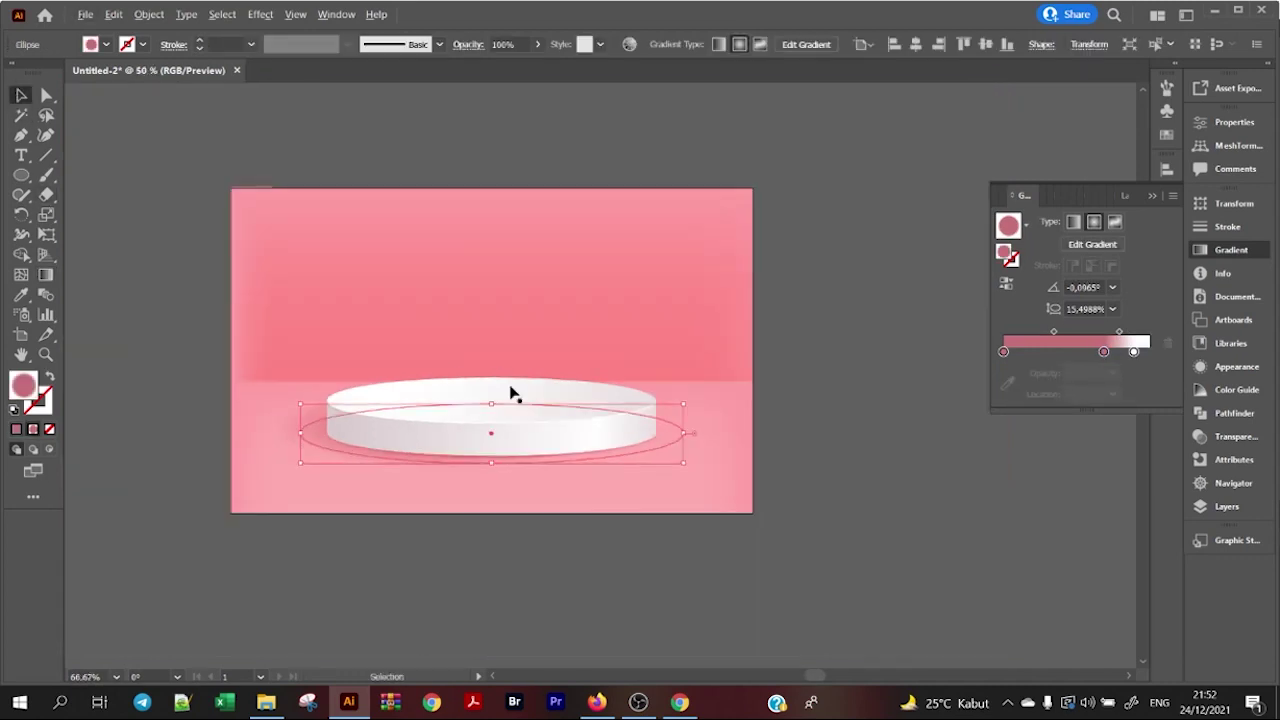
pyautogui.click(916, 571)
pyautogui.scroll(1, 464, 512)
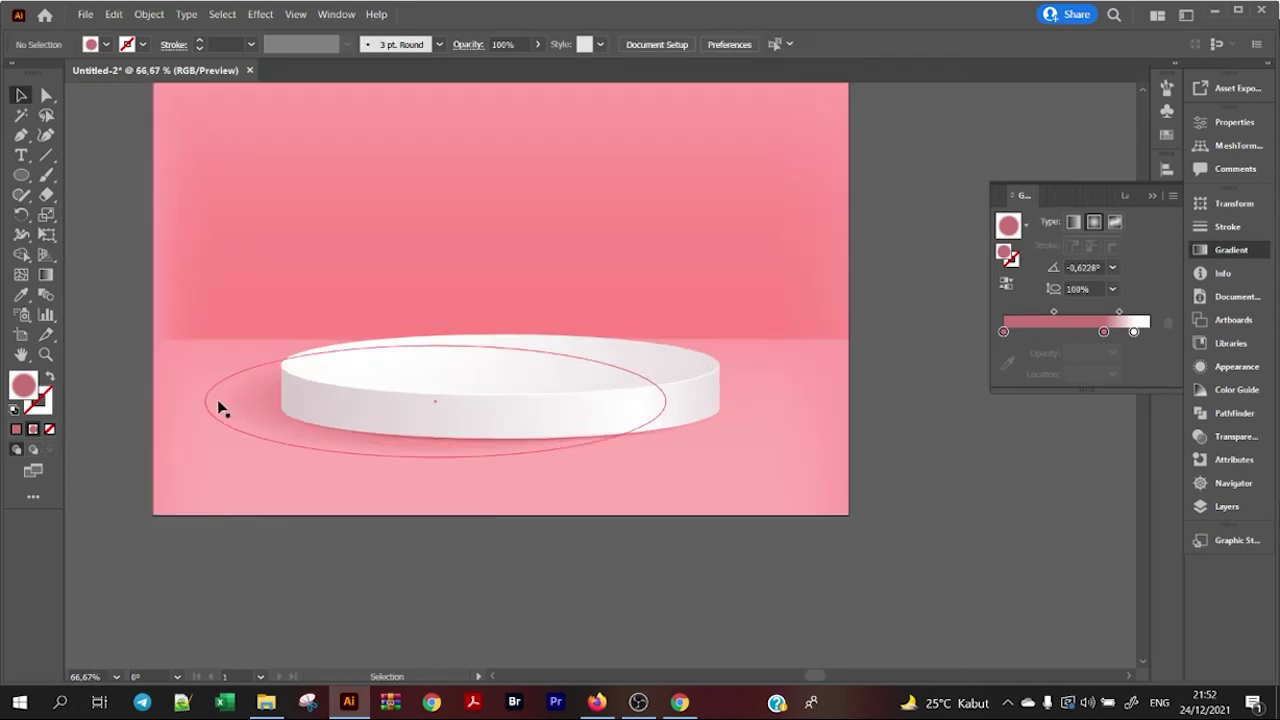
pyautogui.click(217, 399)
pyautogui.press('g')
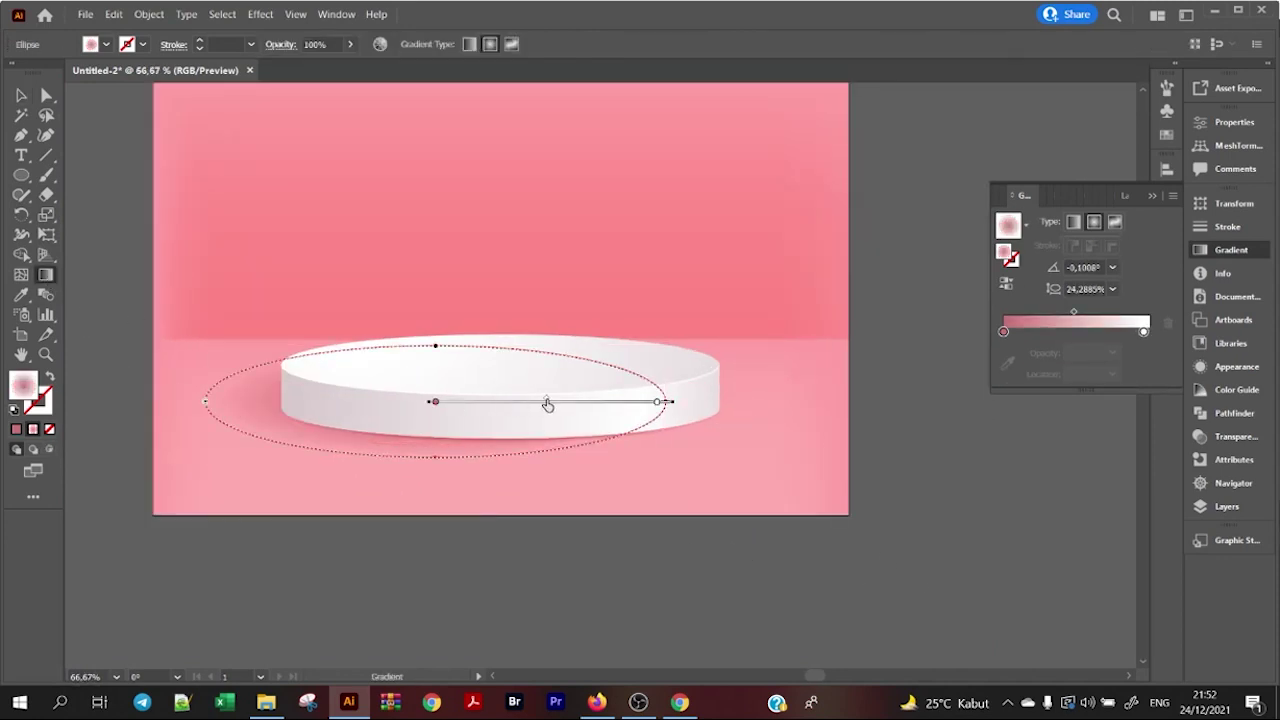
pyautogui.moveTo(547, 404); pyautogui.dragTo(496, 404)
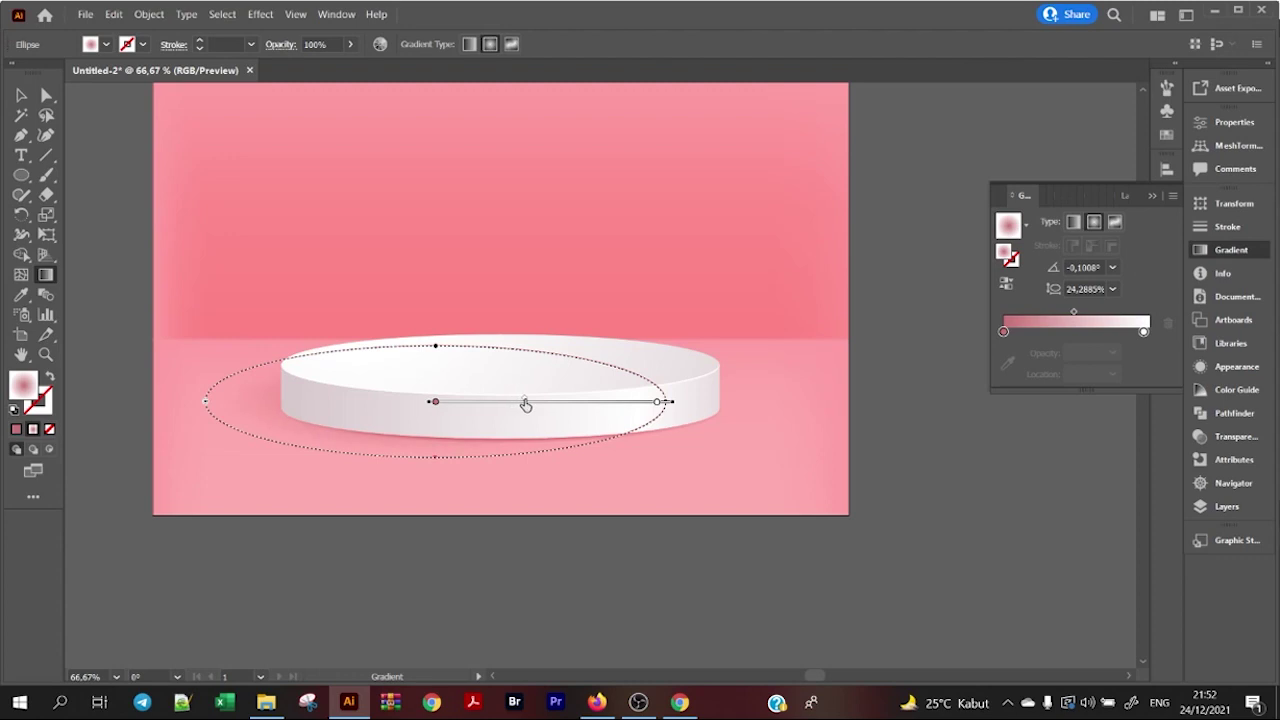
pyautogui.press('v')
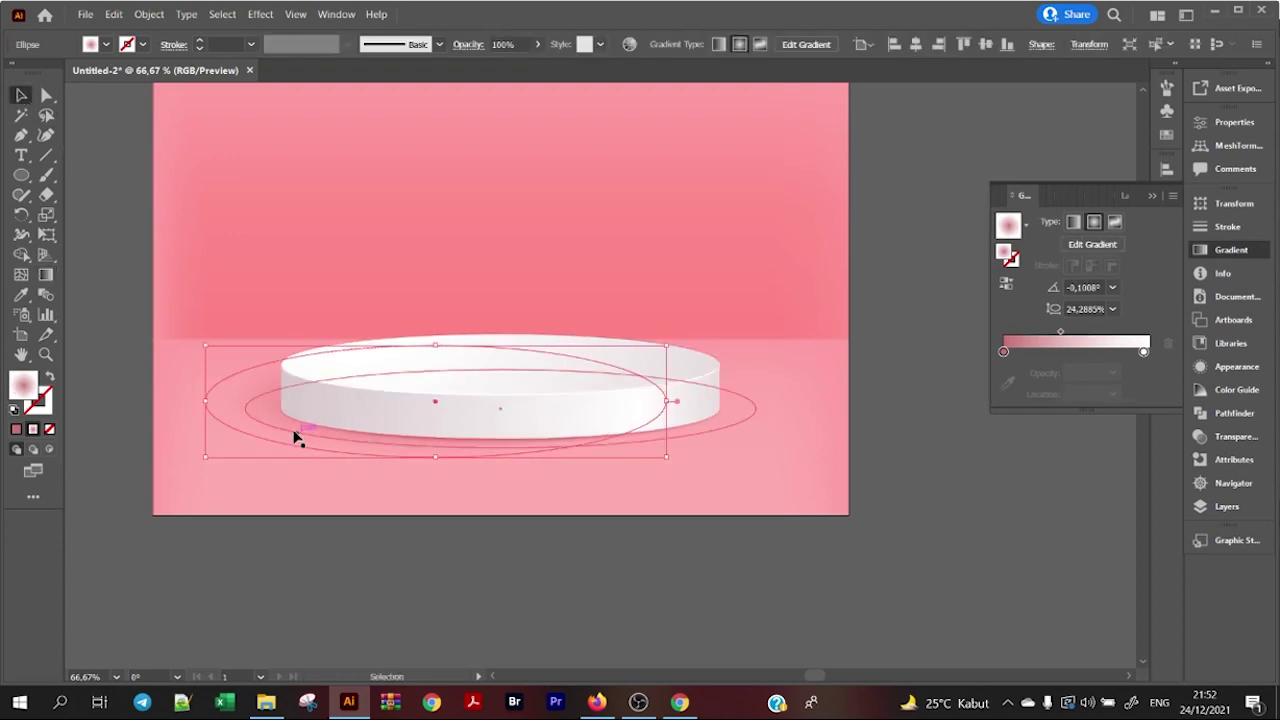
# Step: Move and flatten the soft shadow, then widen it evenly past both podium sides
pyautogui.moveTo(252, 425); pyautogui.dragTo(226, 428)
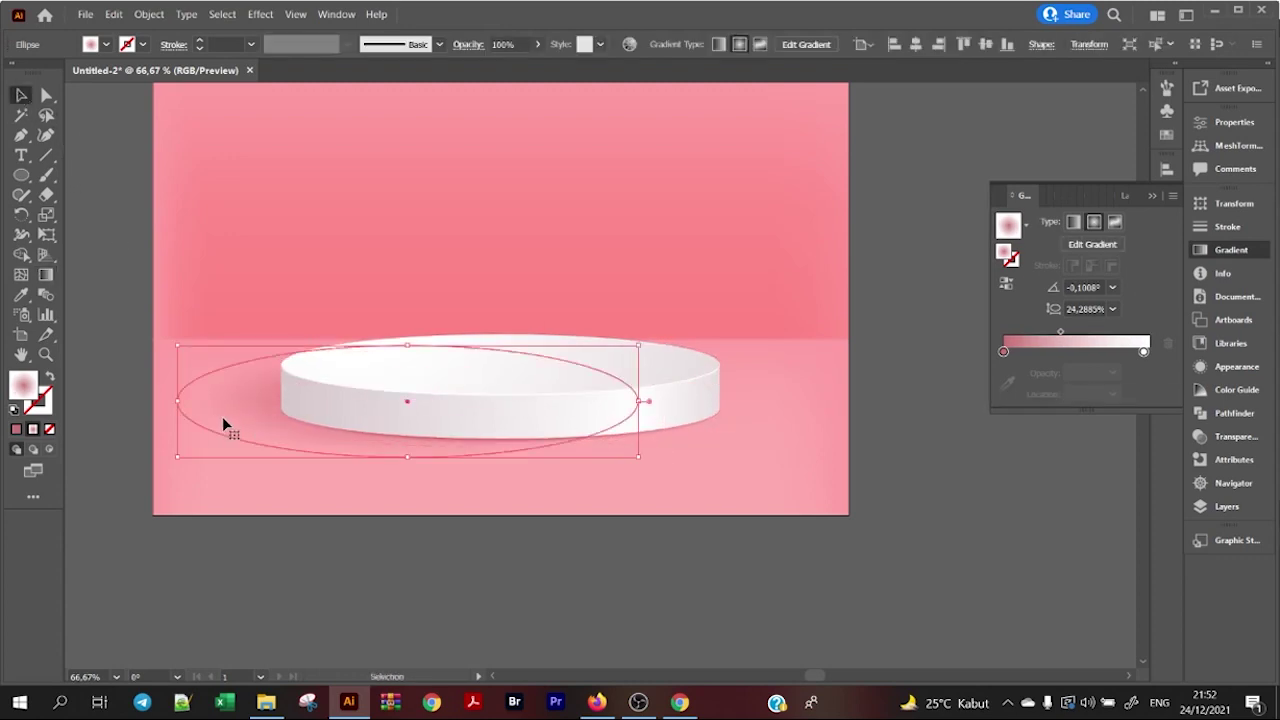
pyautogui.moveTo(390, 346); pyautogui.dragTo(405, 358)
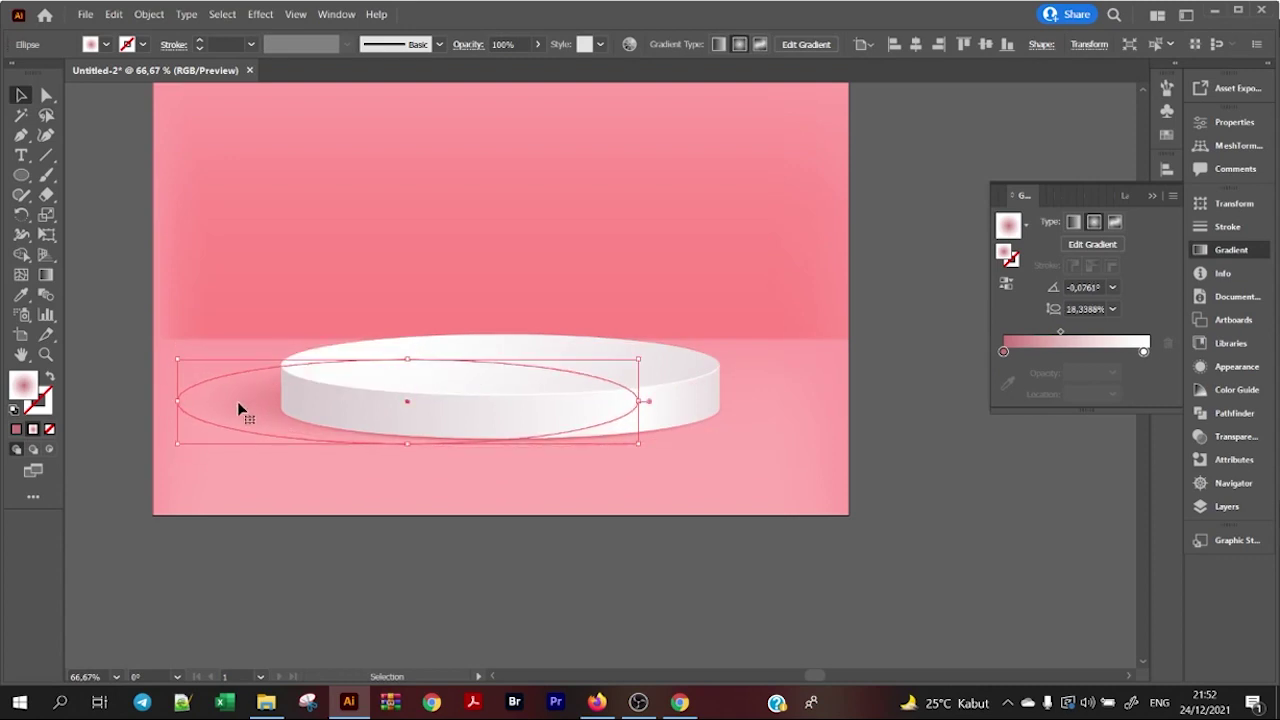
pyautogui.moveTo(240, 412)
pyautogui.mouseDown()
pyautogui.moveTo(230, 428)
pyautogui.moveTo(305, 418)
pyautogui.mouseUp()
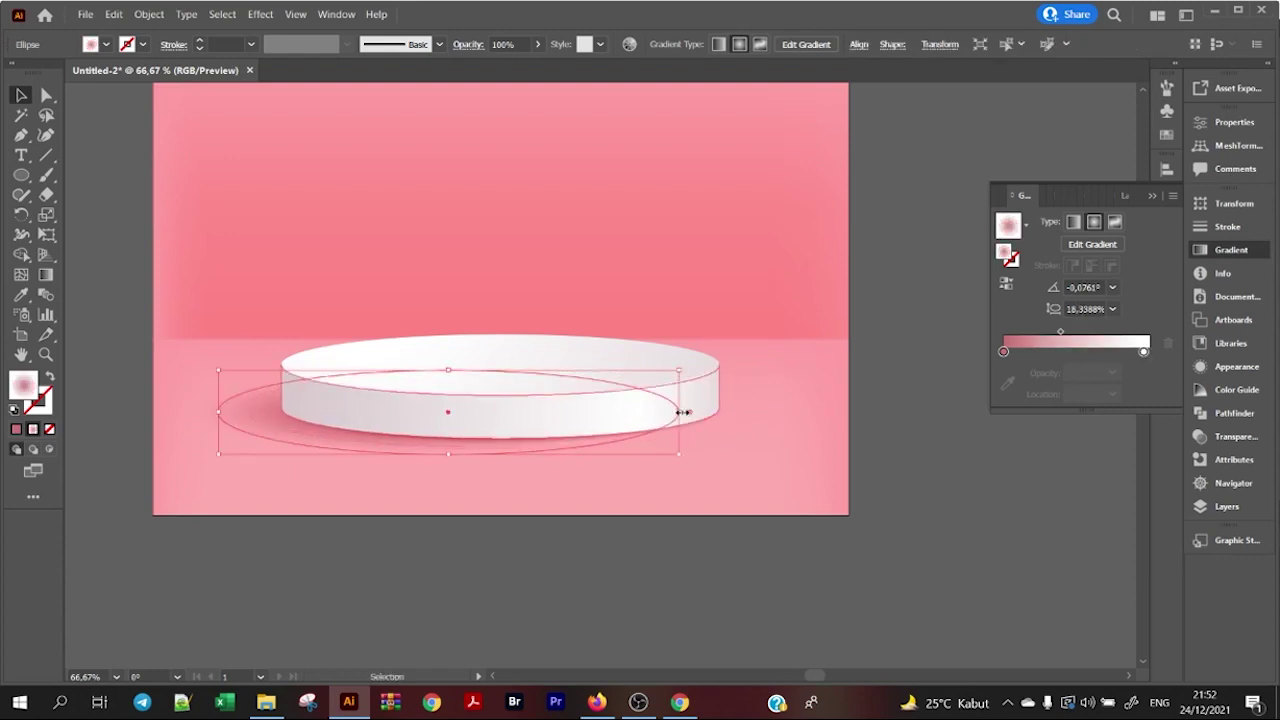
pyautogui.moveTo(683, 411)
pyautogui.mouseDown()
pyautogui.moveTo(829, 410)
pyautogui.moveTo(801, 413)
pyautogui.mouseUp()
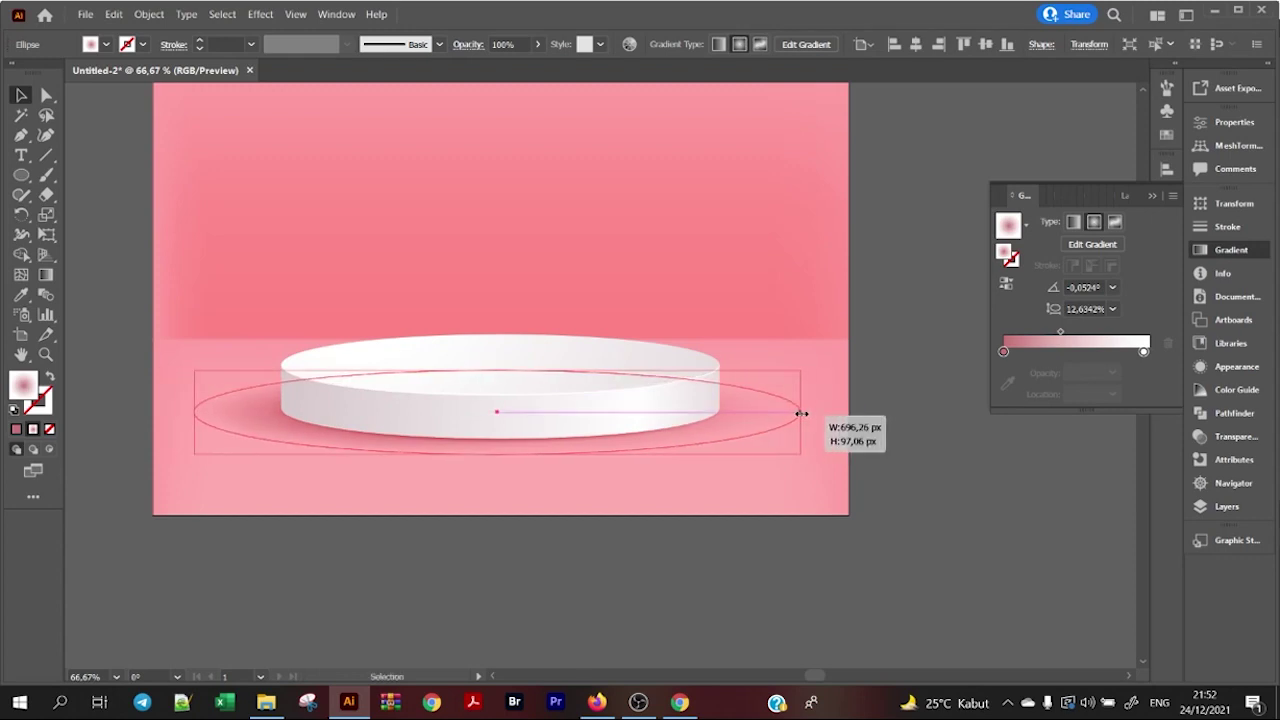
pyautogui.click(943, 465)
pyautogui.scroll(-2, 943, 465)
pyautogui.scroll(1, 957, 457)
# Step: Pan the canvas and show the Layers panel listing Layer 2 and background
pyautogui.scroll(1, 959, 465)
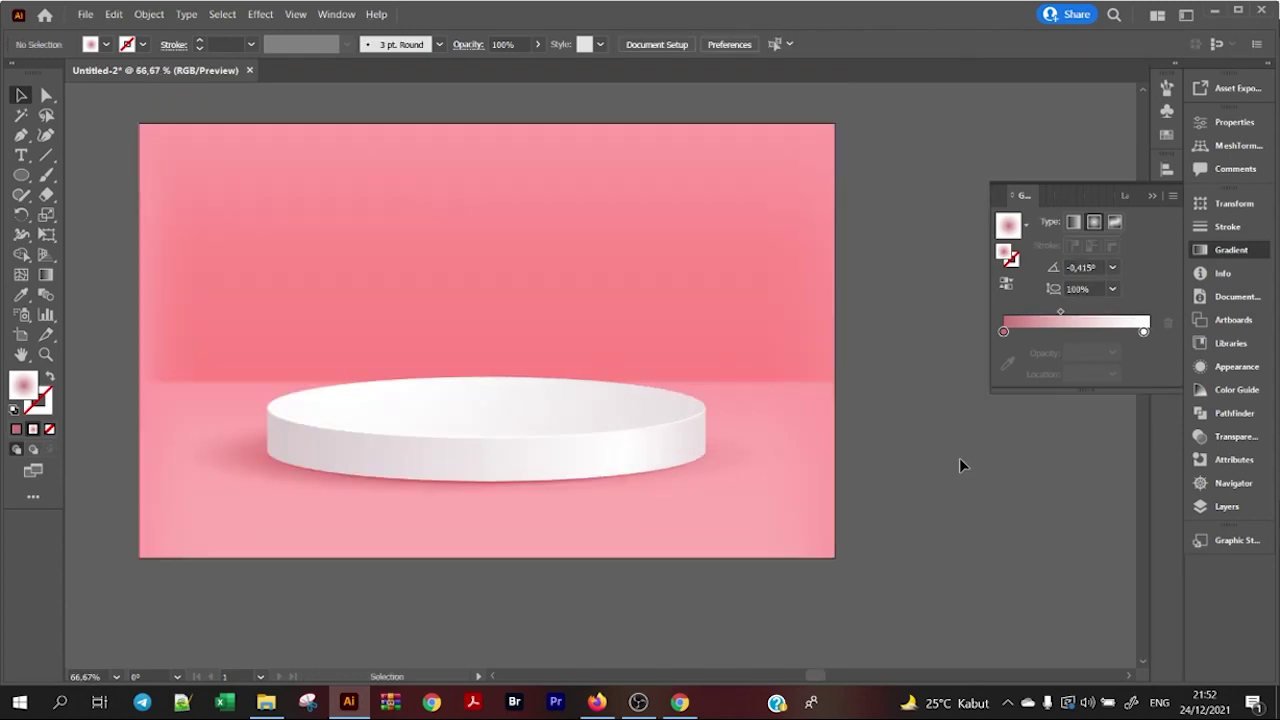
pyautogui.moveTo(821, 677); pyautogui.dragTo(814, 677)
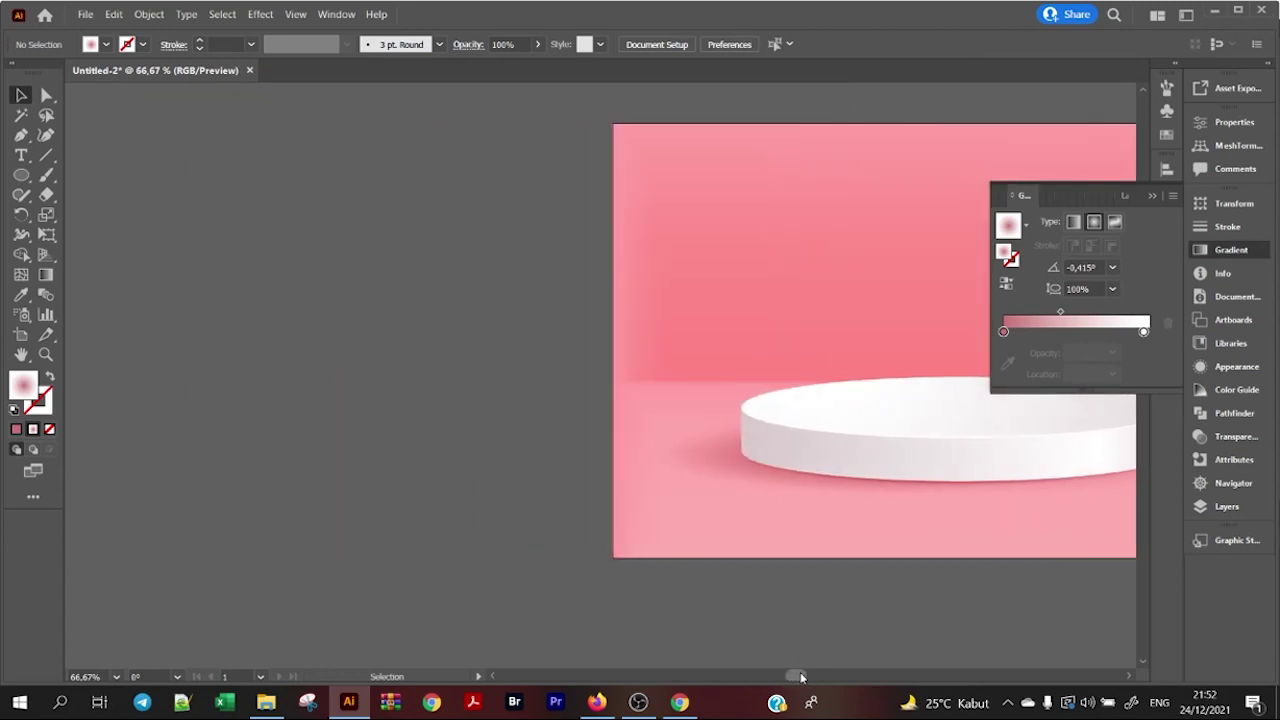
pyautogui.scroll(1, 798, 580)
pyautogui.scroll(-1, 798, 580)
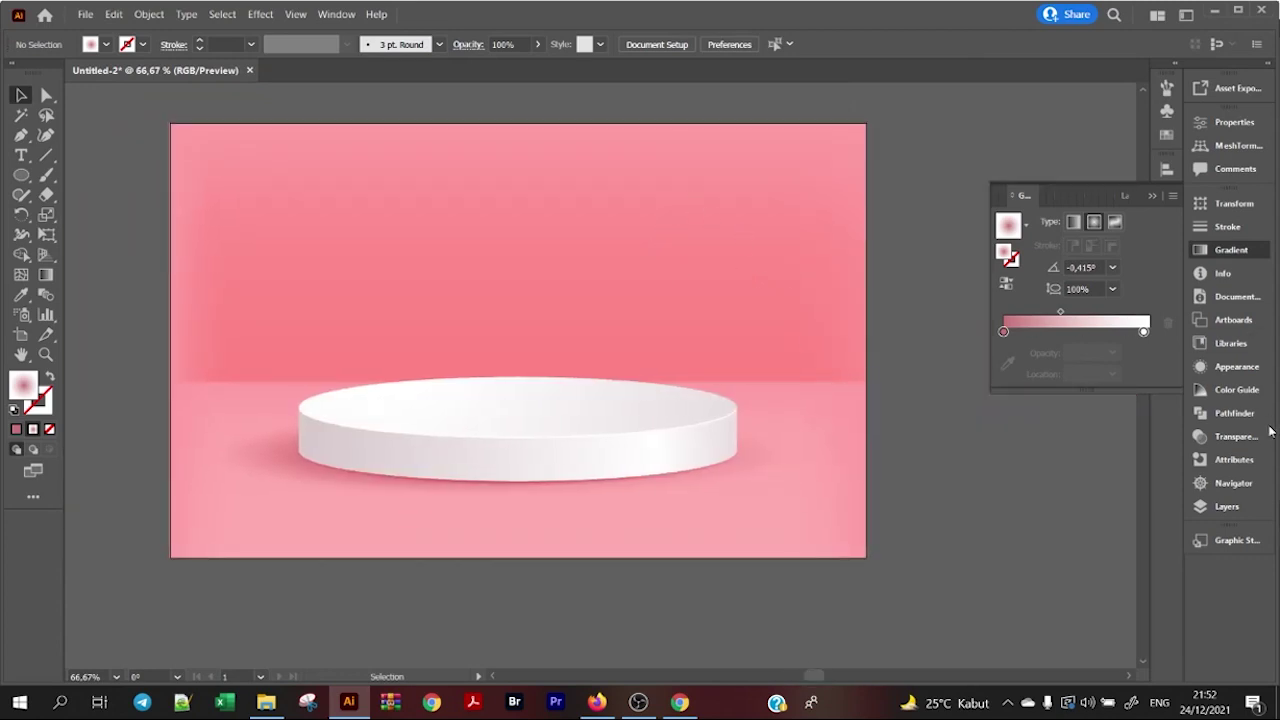
pyautogui.click(640, 418)
pyautogui.click(985, 493)
pyautogui.click(1224, 506)
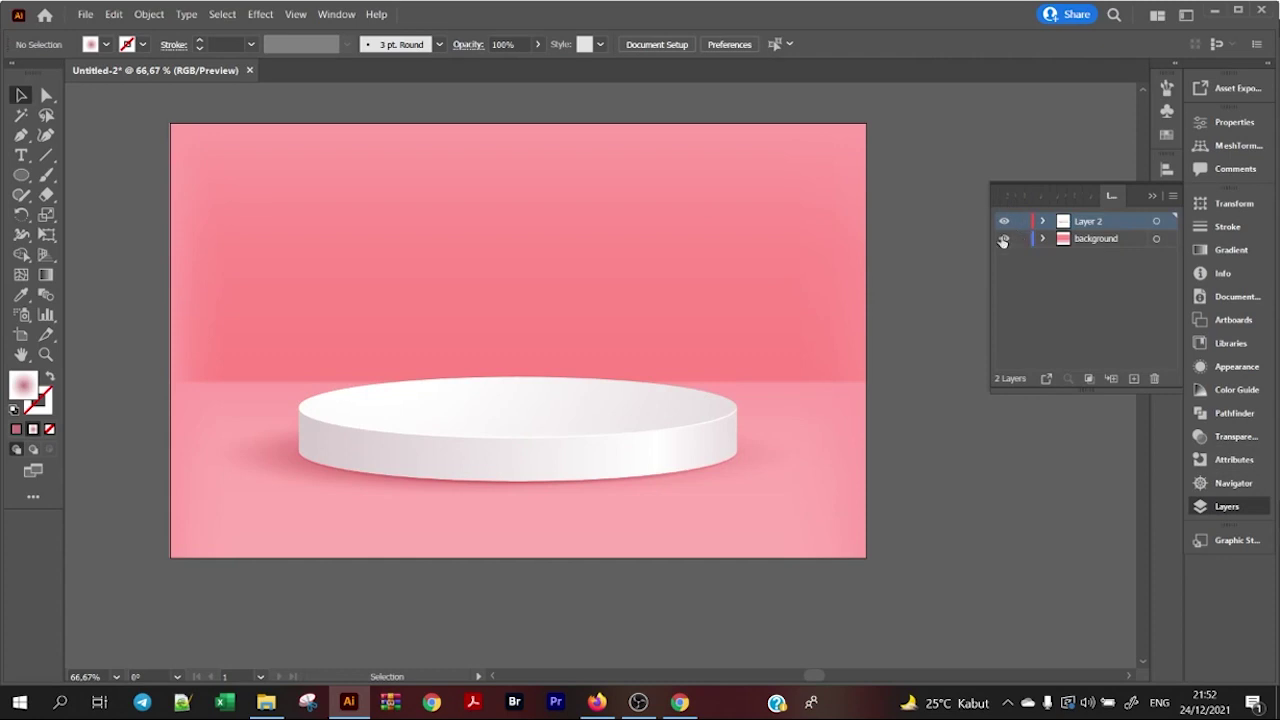
# Step: Recolour the background mesh with Recolor Artwork, shifting its hue toward coral-red
pyautogui.click(736, 168)
pyautogui.click(199, 44)
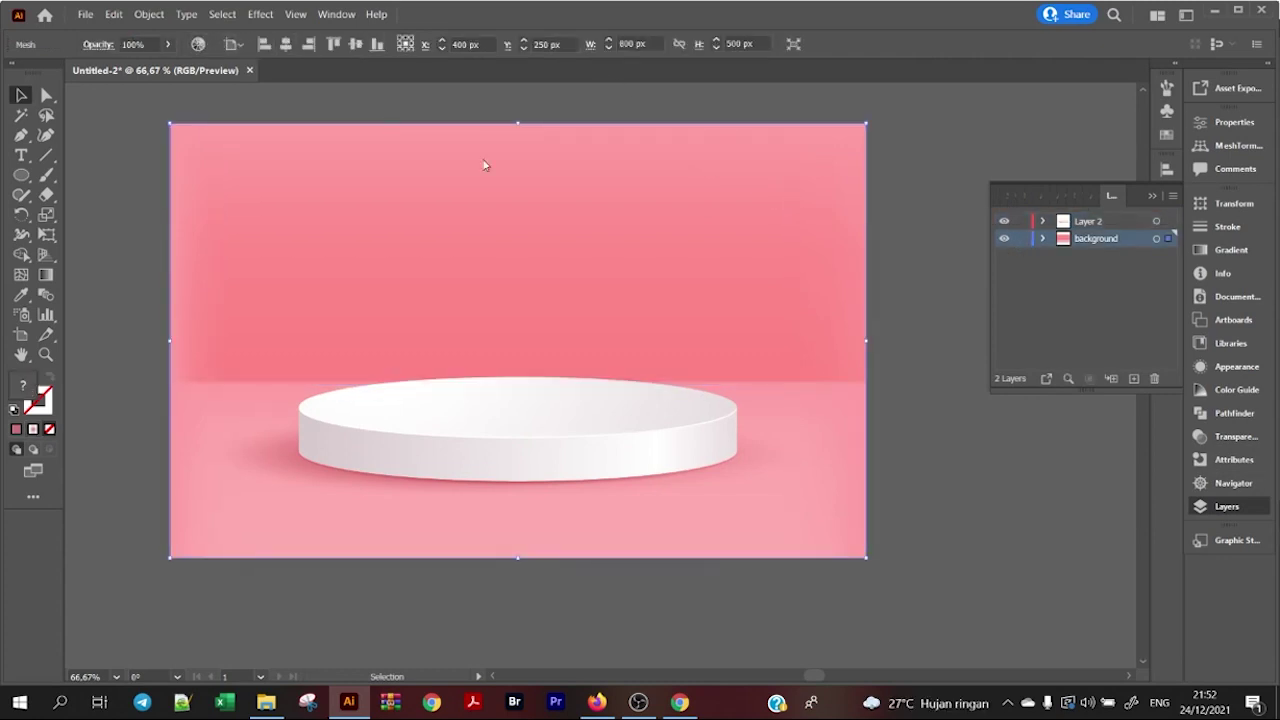
pyautogui.moveTo(663, 381); pyautogui.dragTo(649, 358)
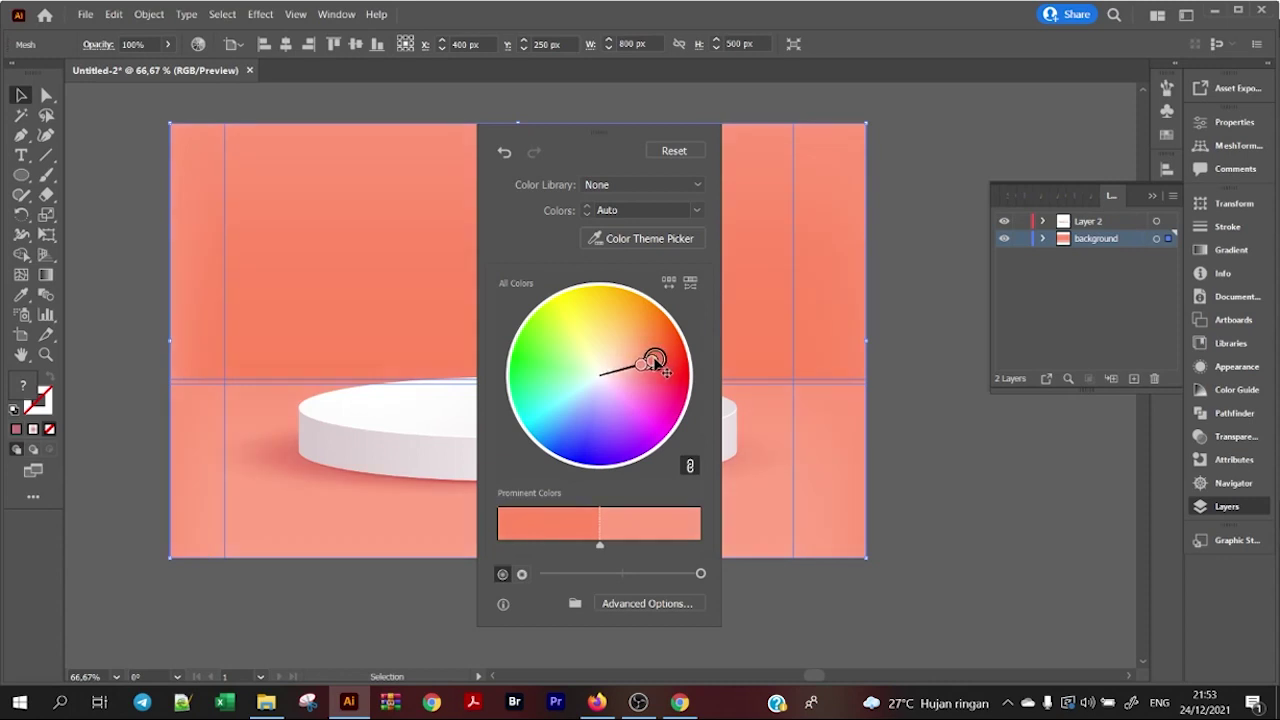
pyautogui.moveTo(666, 372); pyautogui.dragTo(650, 368)
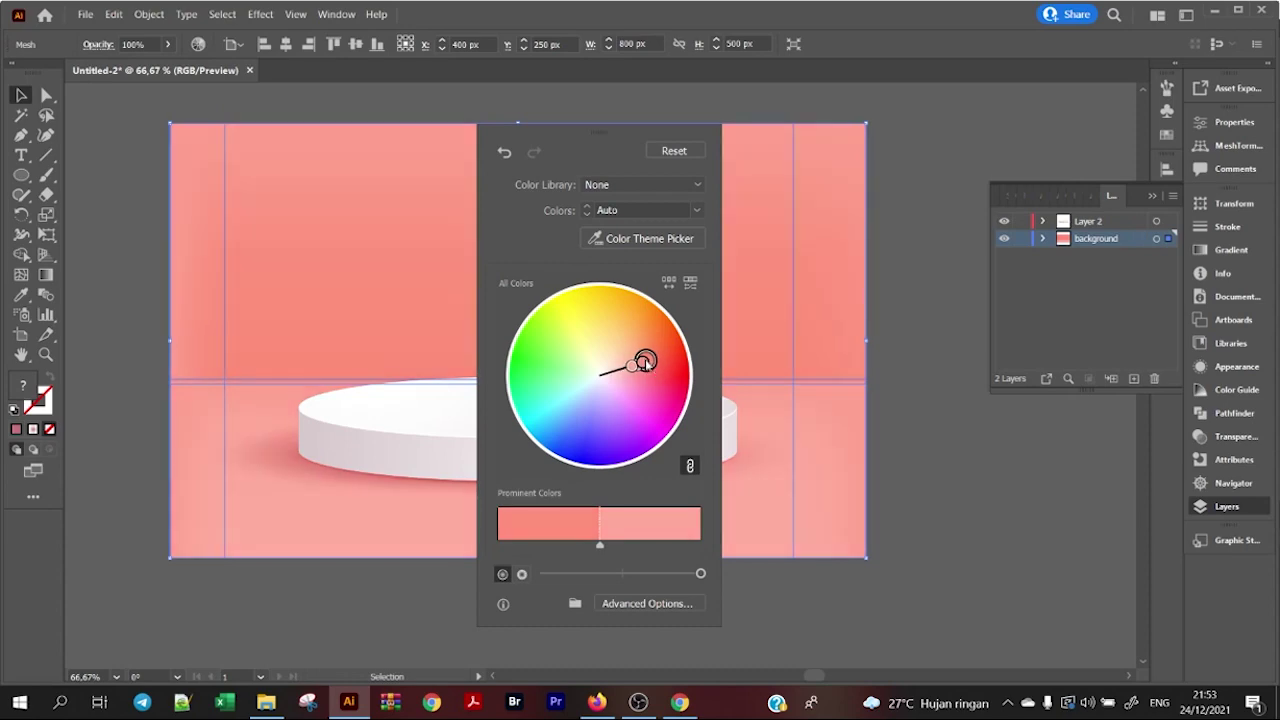
pyautogui.click(960, 485)
pyautogui.scroll(1, 875, 461)
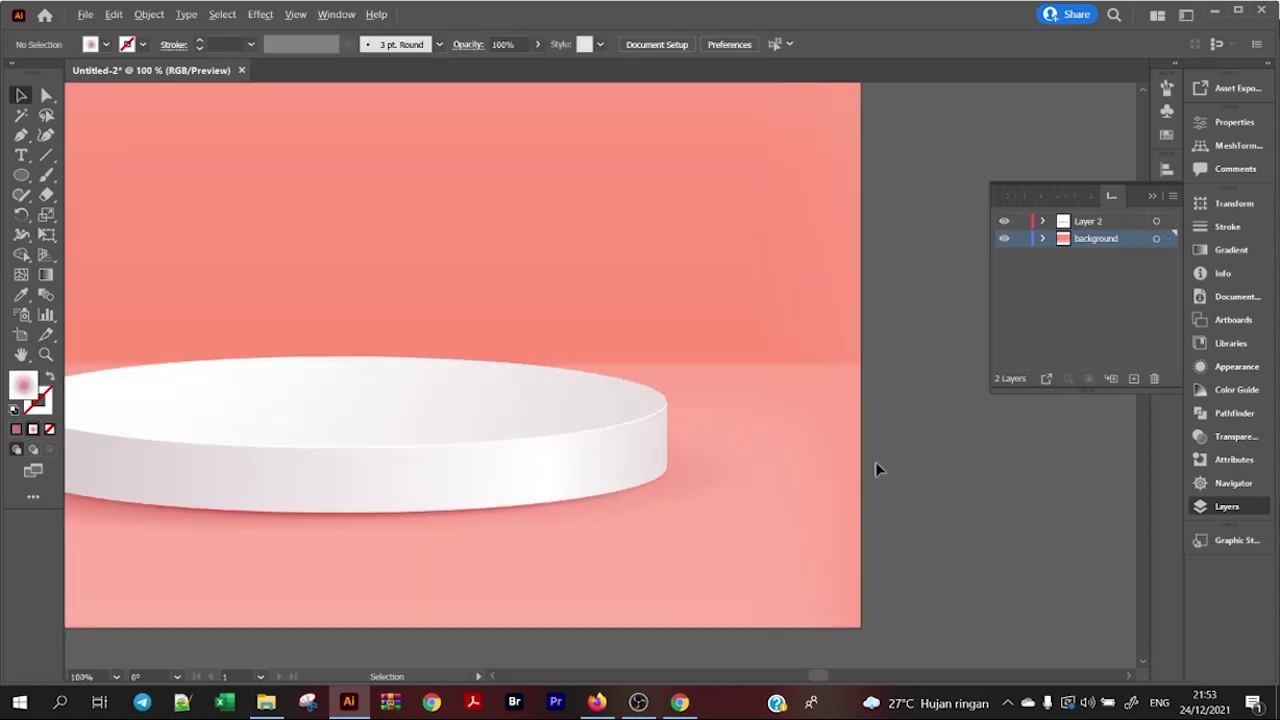
pyautogui.scroll(-1, 875, 461)
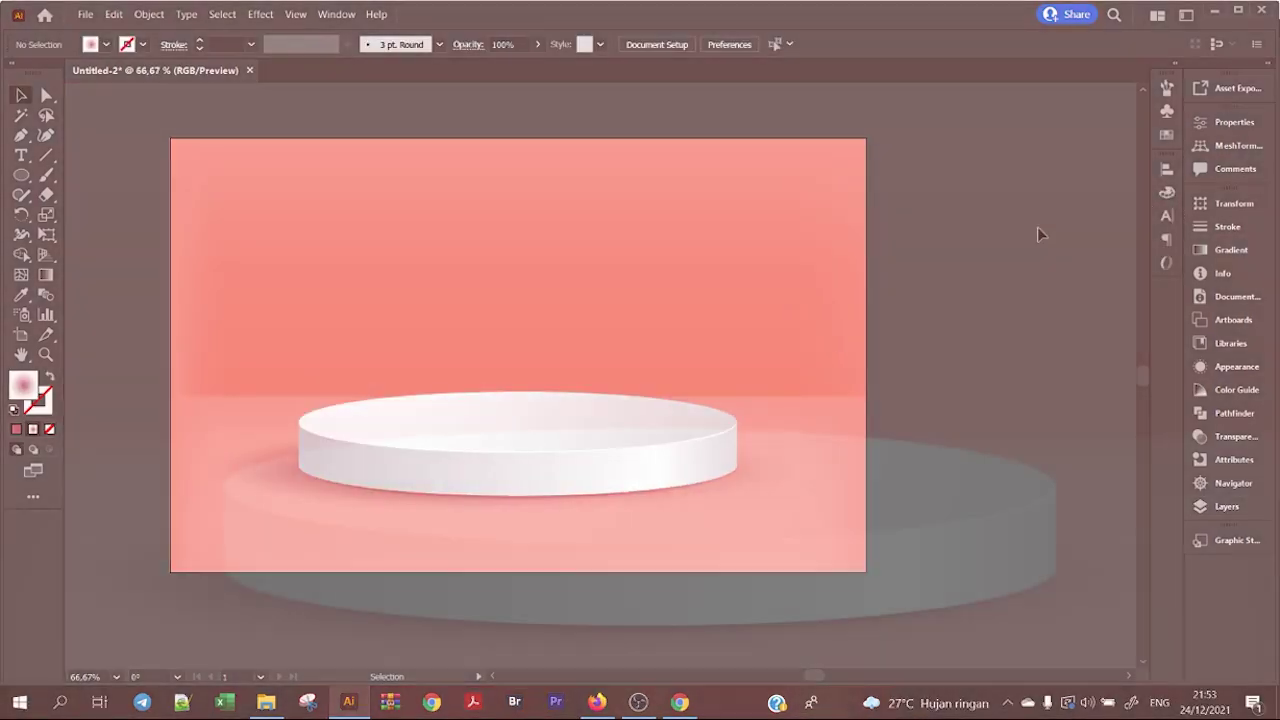